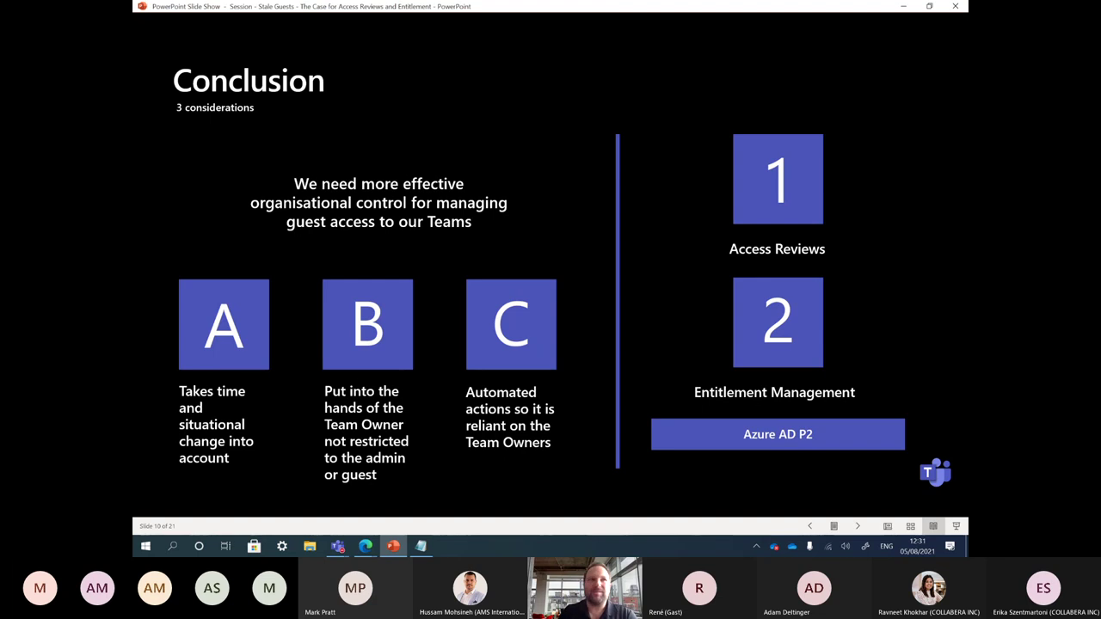
Switch to the browser and display the active users list in the Microsoft 365 admin center.
{"action": "key", "text": "Right"}
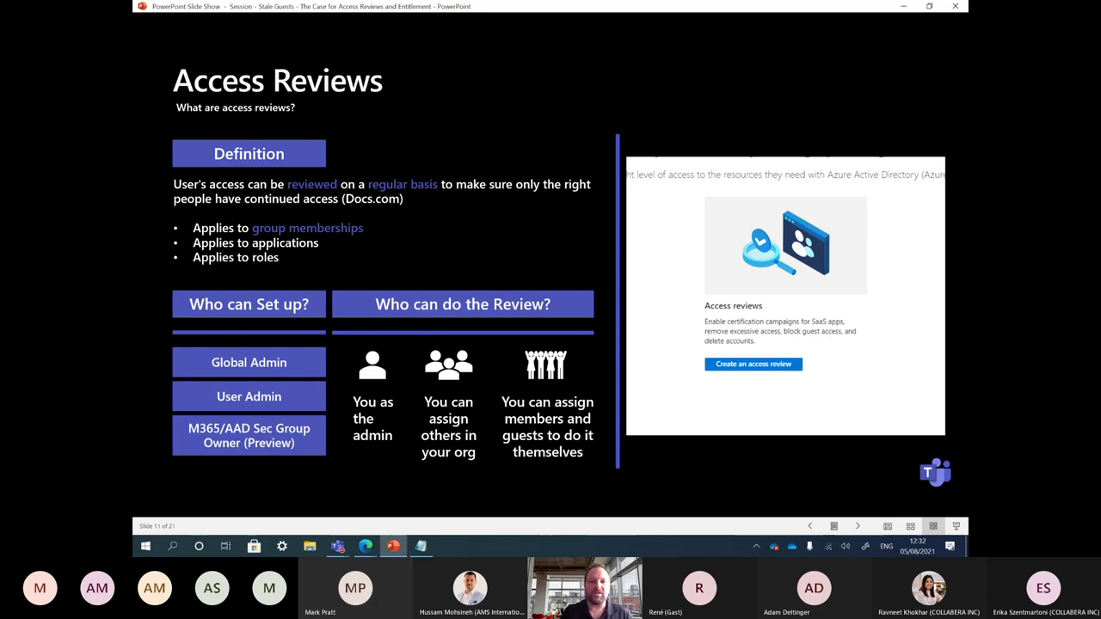
{"action": "mouse_move", "coordinate": [366, 546]}
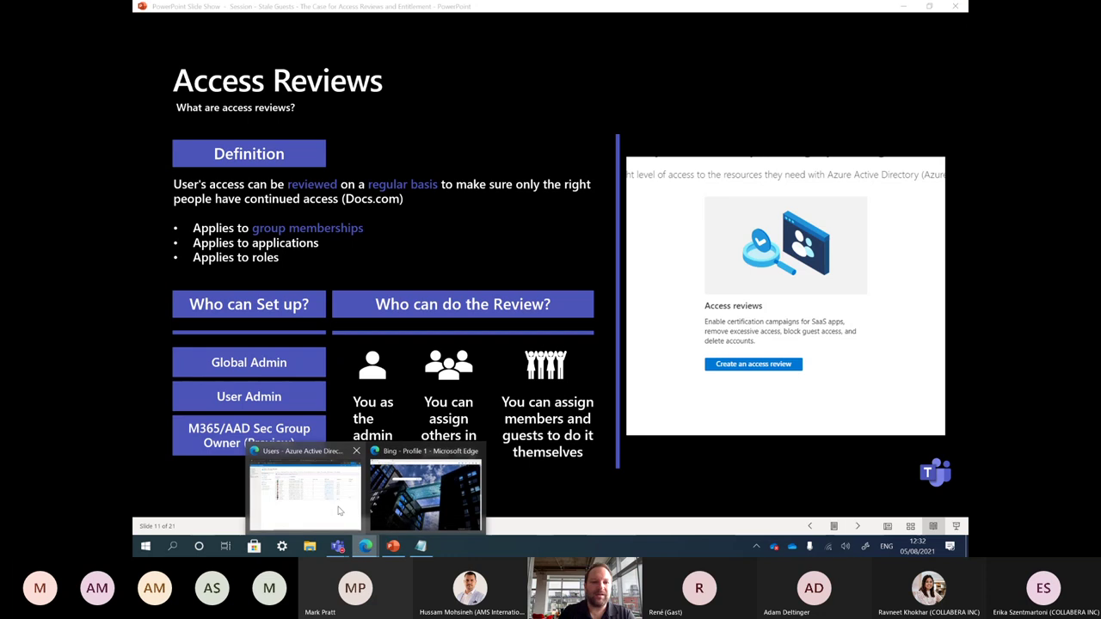
{"action": "left_click", "coordinate": [338, 511]}
{"action": "left_click", "coordinate": [435, 15]}
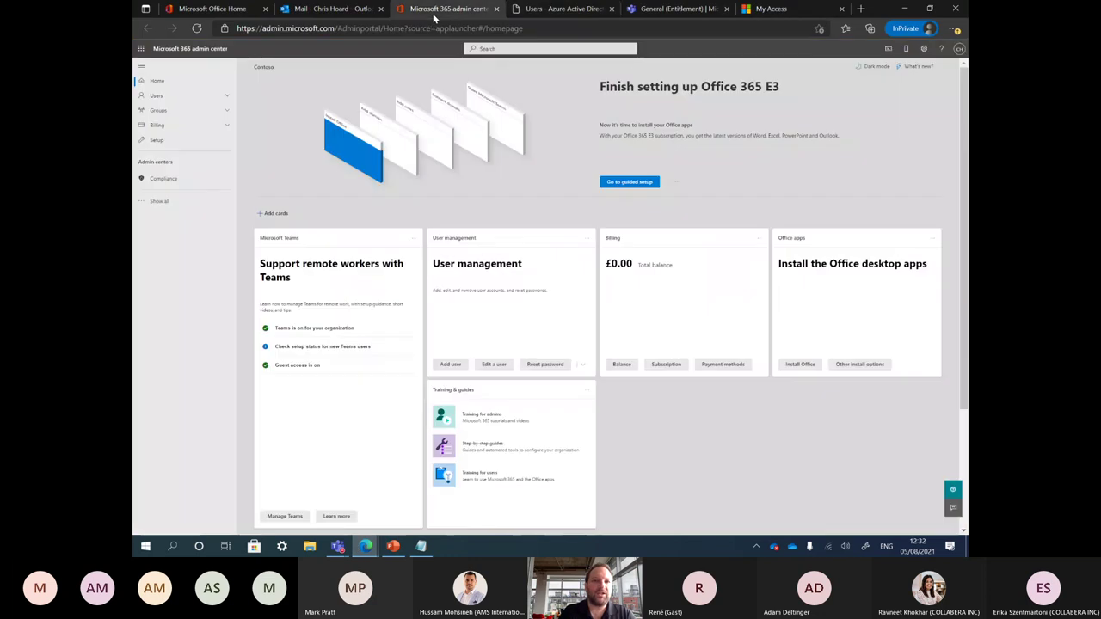
{"action": "left_click", "coordinate": [171, 96]}
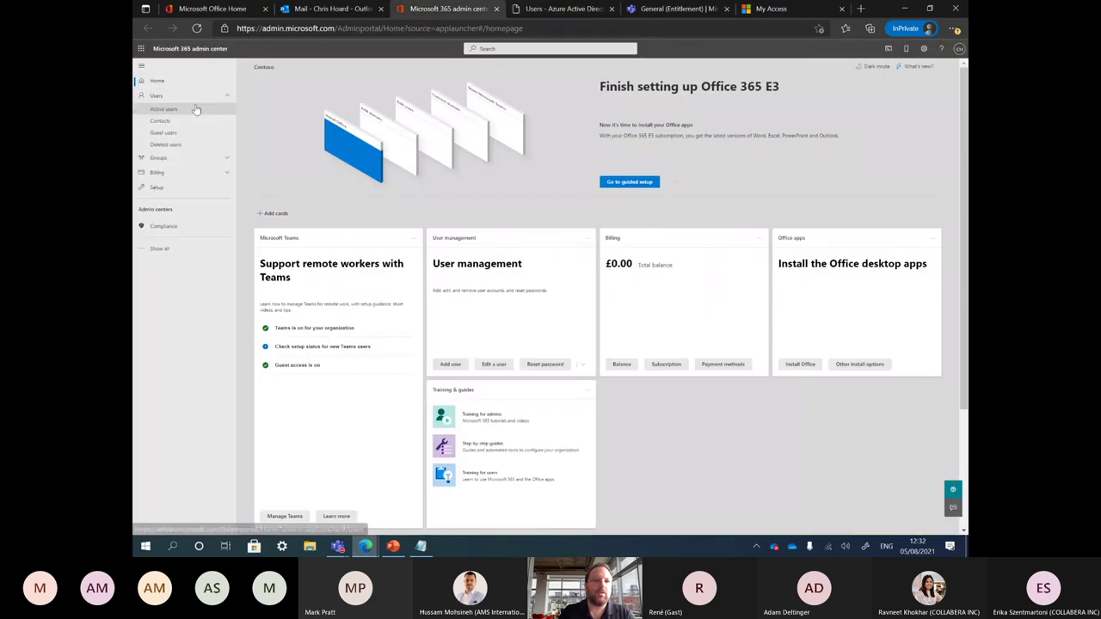
{"action": "left_click", "coordinate": [196, 109]}
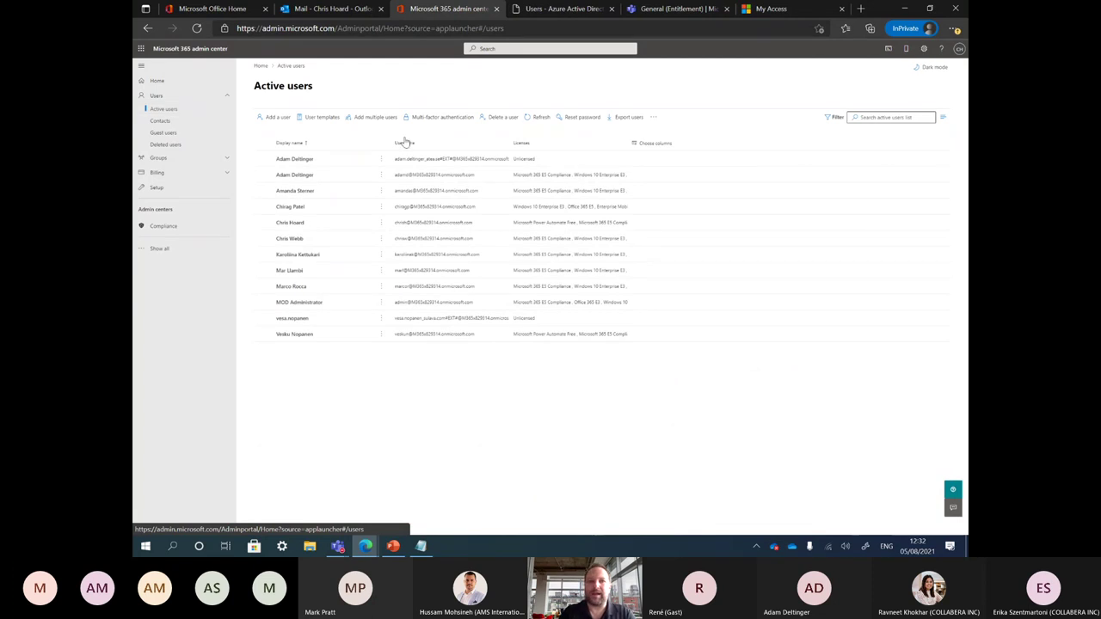
View the account details of the first unlicensed guest in the active users list.
{"action": "left_click", "coordinate": [263, 160]}
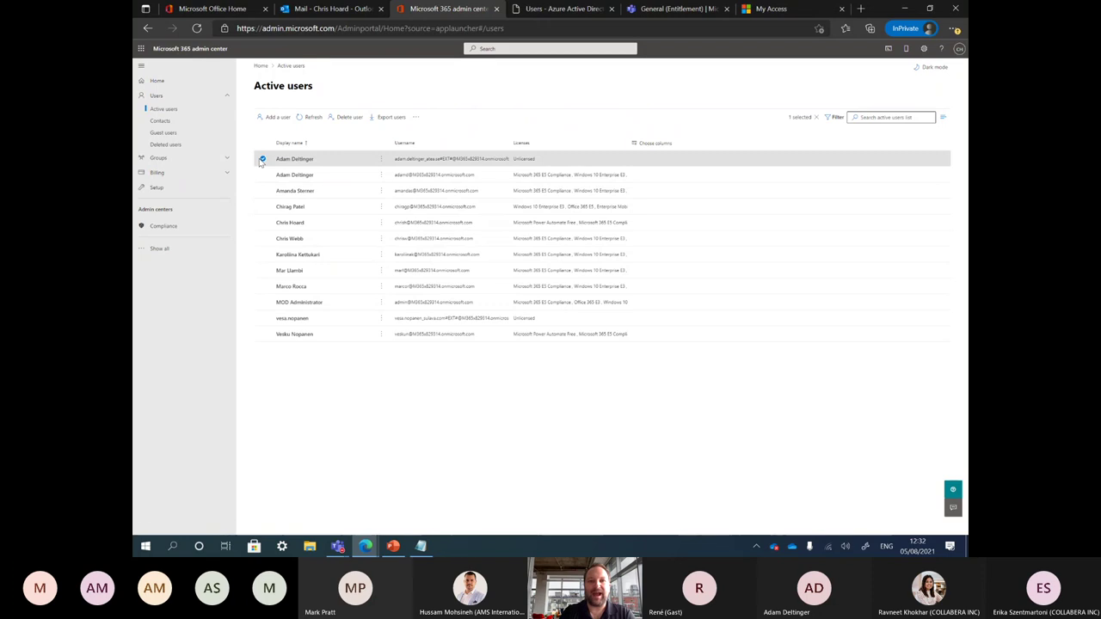
{"action": "left_click", "coordinate": [331, 163]}
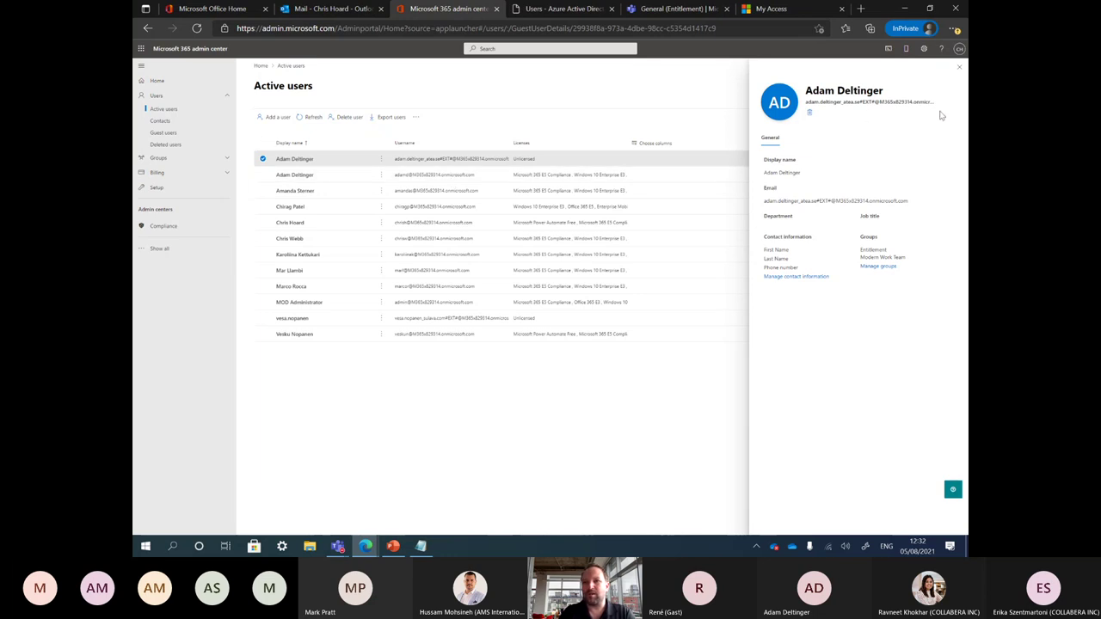
{"action": "left_click", "coordinate": [959, 66]}
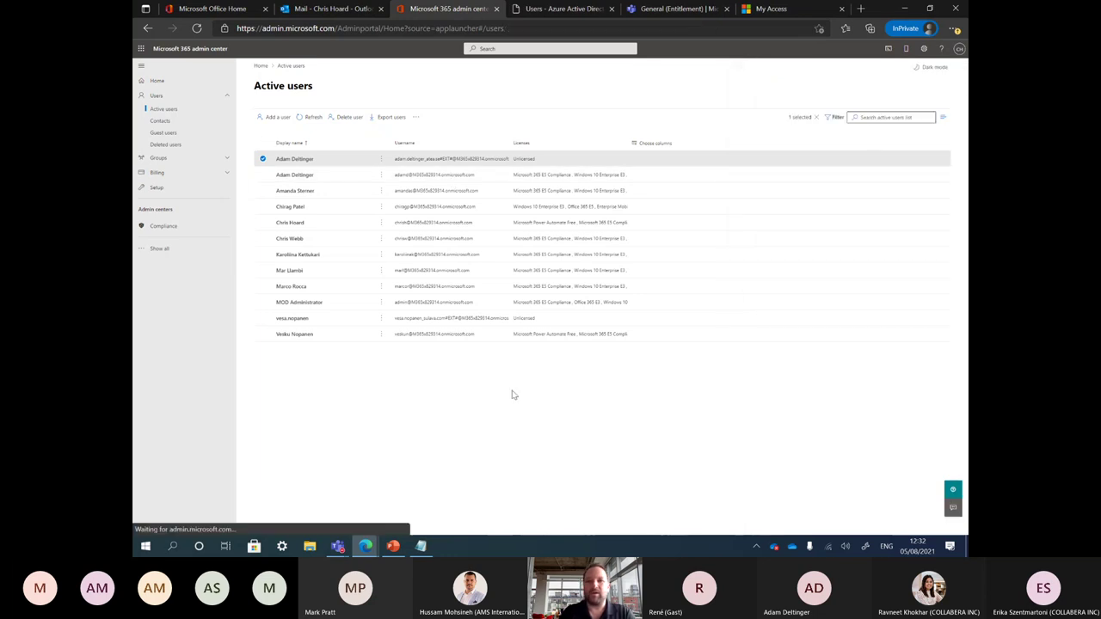
{"action": "left_click", "coordinate": [393, 545]}
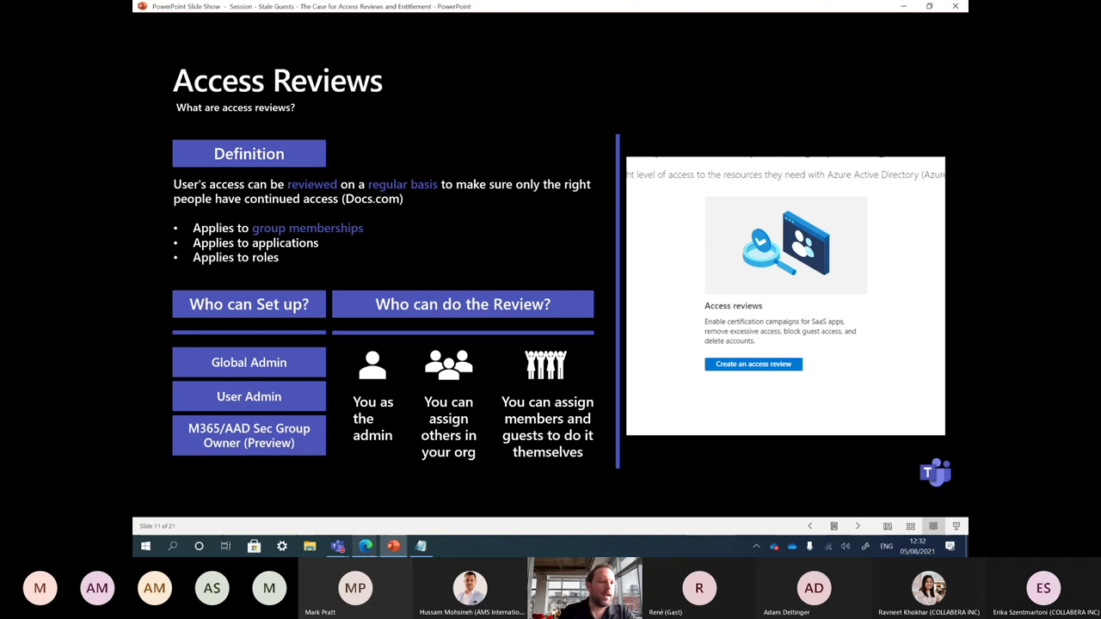
{"action": "left_click", "coordinate": [372, 553]}
{"action": "left_click", "coordinate": [340, 504]}
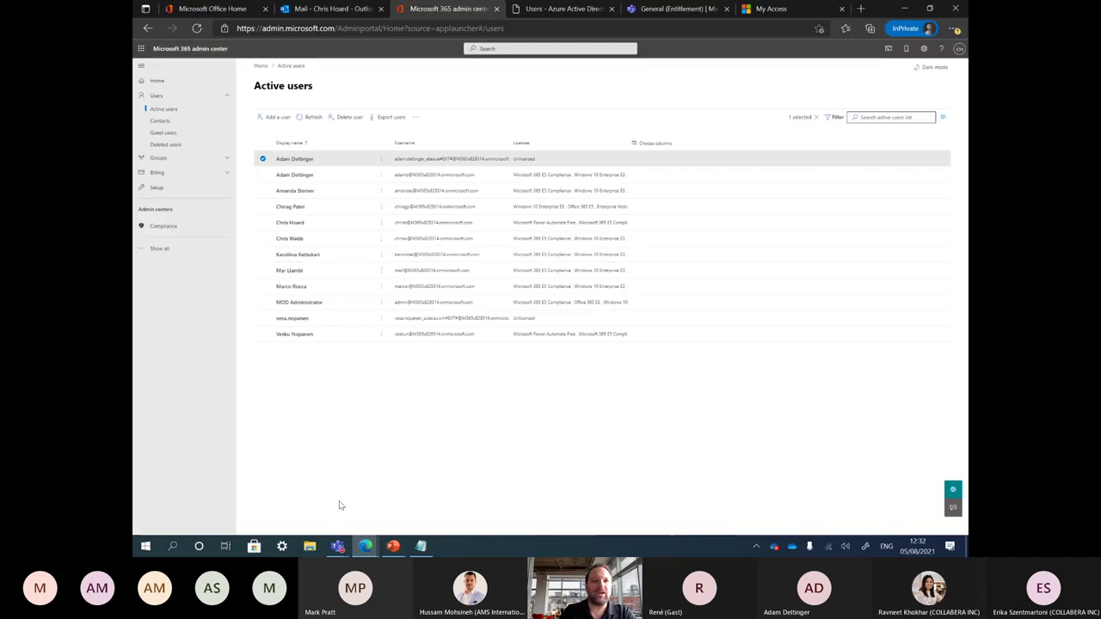
Look at the Azure AD user list and the member management page of the Entitlement team in Teams.
{"action": "left_click", "coordinate": [563, 9]}
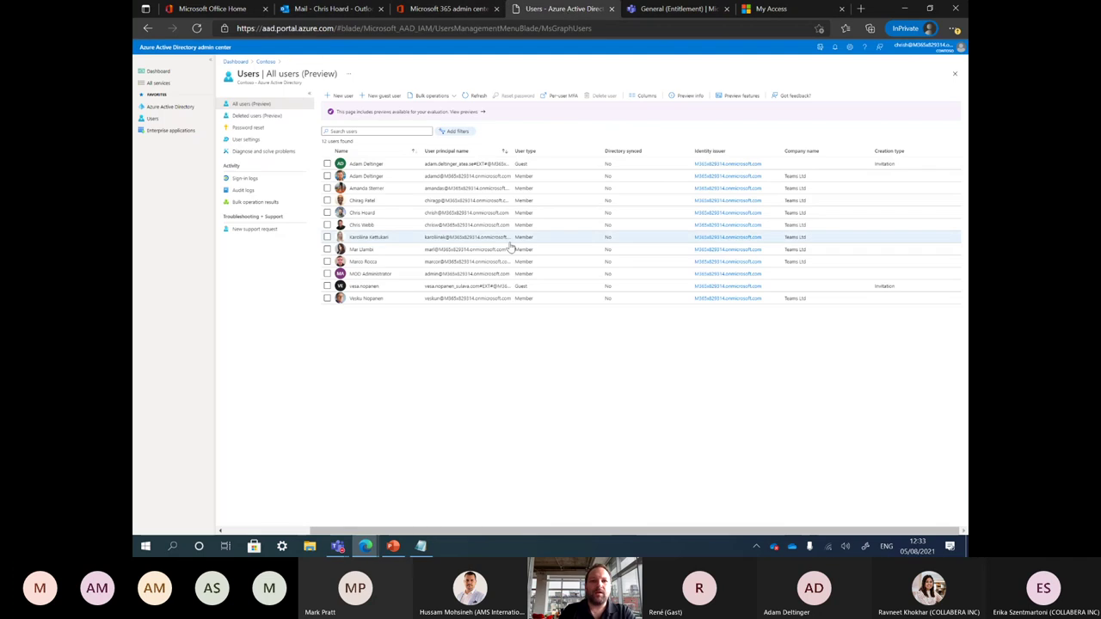
{"action": "left_click", "coordinate": [651, 16]}
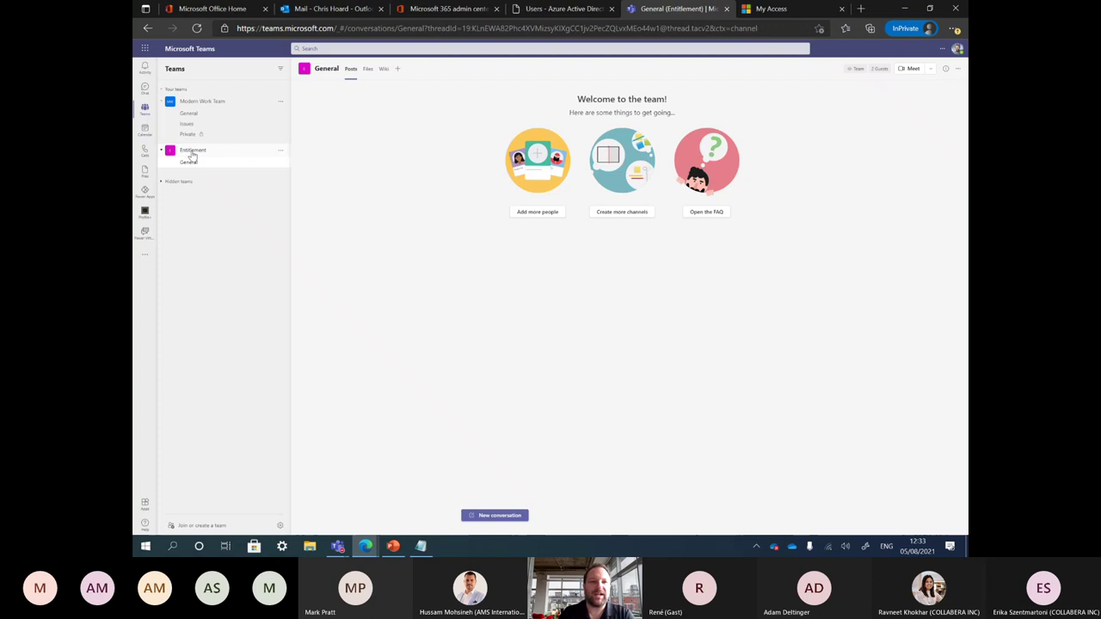
{"action": "left_click", "coordinate": [281, 151]}
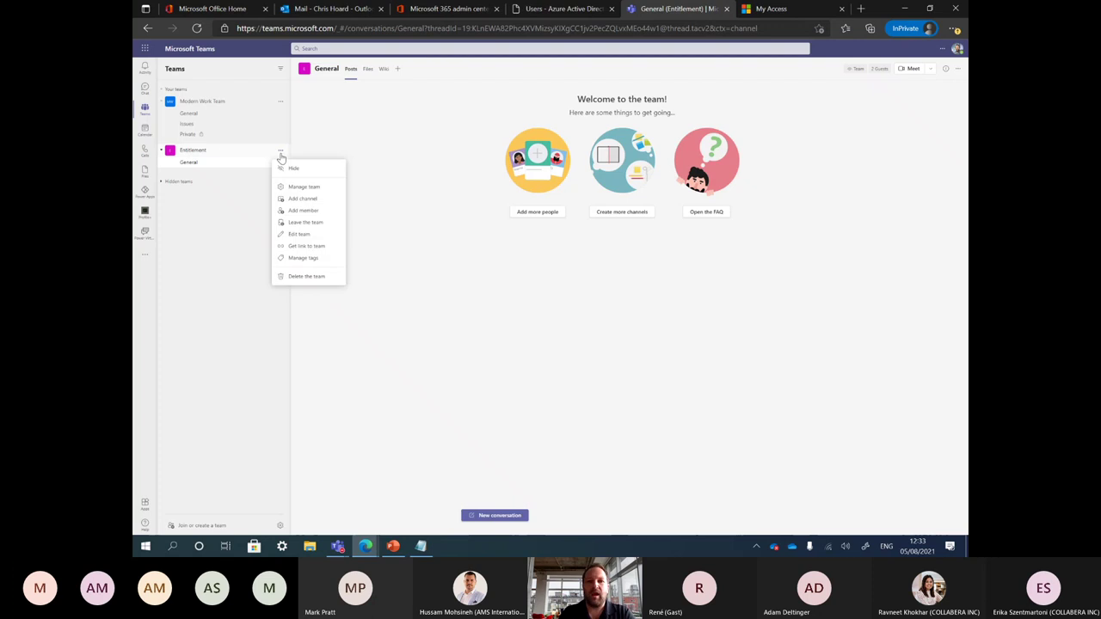
{"action": "left_click", "coordinate": [302, 197]}
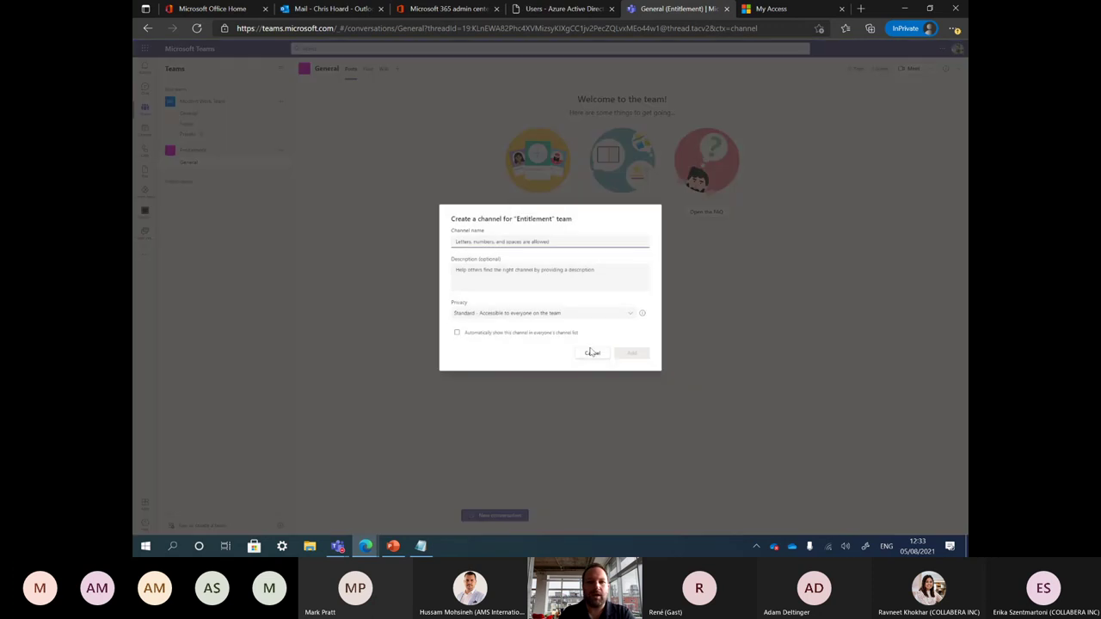
{"action": "left_click", "coordinate": [593, 352]}
{"action": "left_click", "coordinate": [281, 152]}
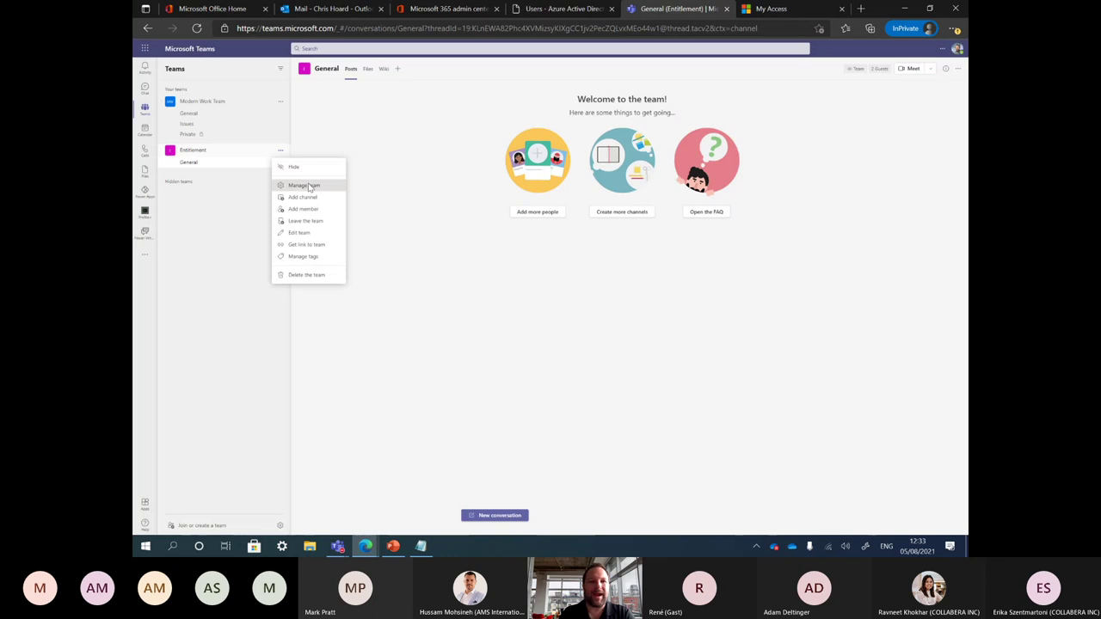
{"action": "left_click", "coordinate": [306, 184]}
{"action": "left_click", "coordinate": [303, 200]}
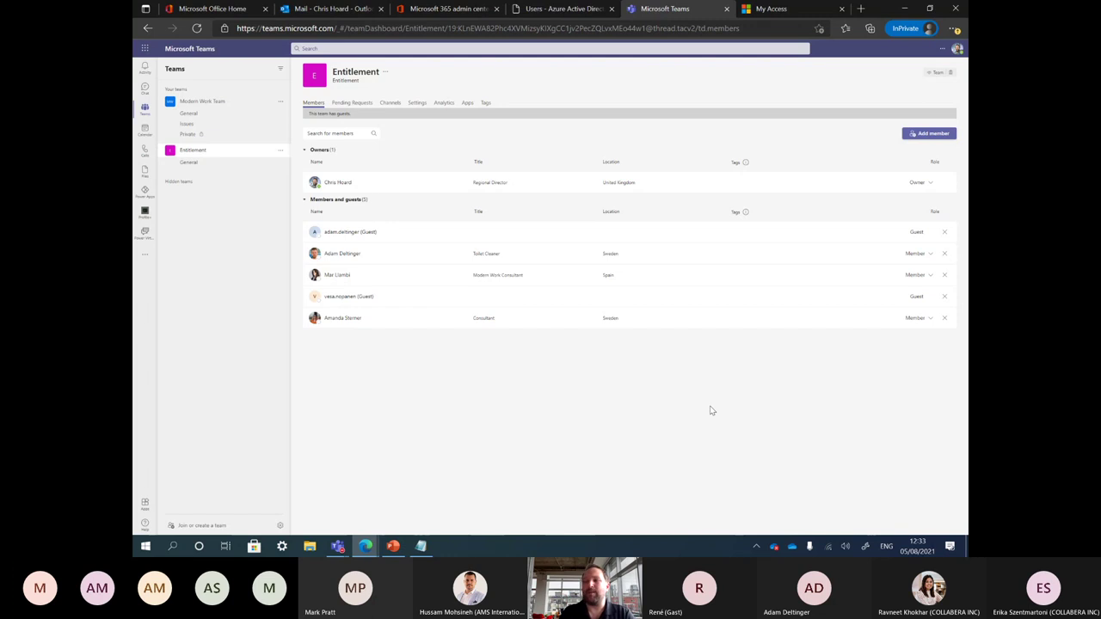
Start a new access review from Identity Governance in the Azure Active Directory admin center.
{"action": "left_click", "coordinate": [555, 10]}
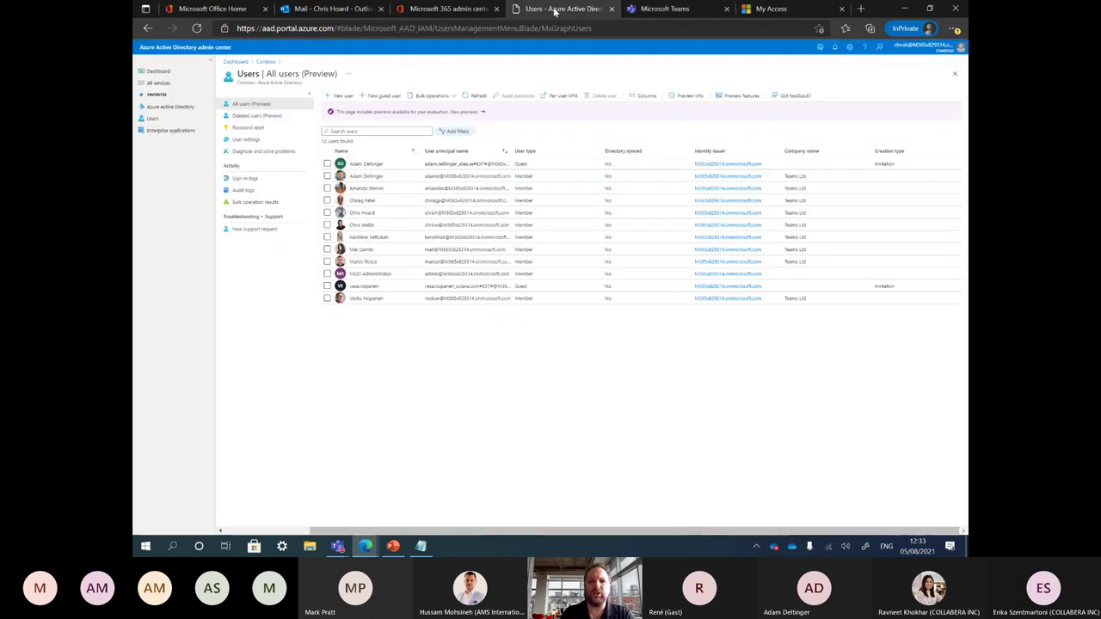
{"action": "left_click", "coordinate": [183, 108]}
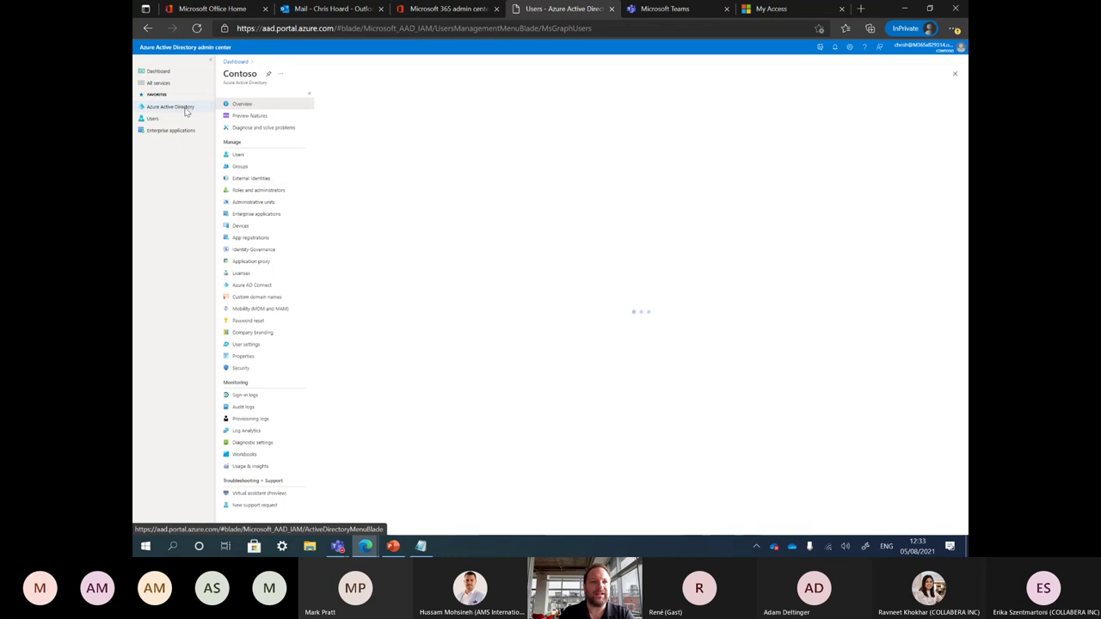
{"action": "left_click", "coordinate": [290, 250]}
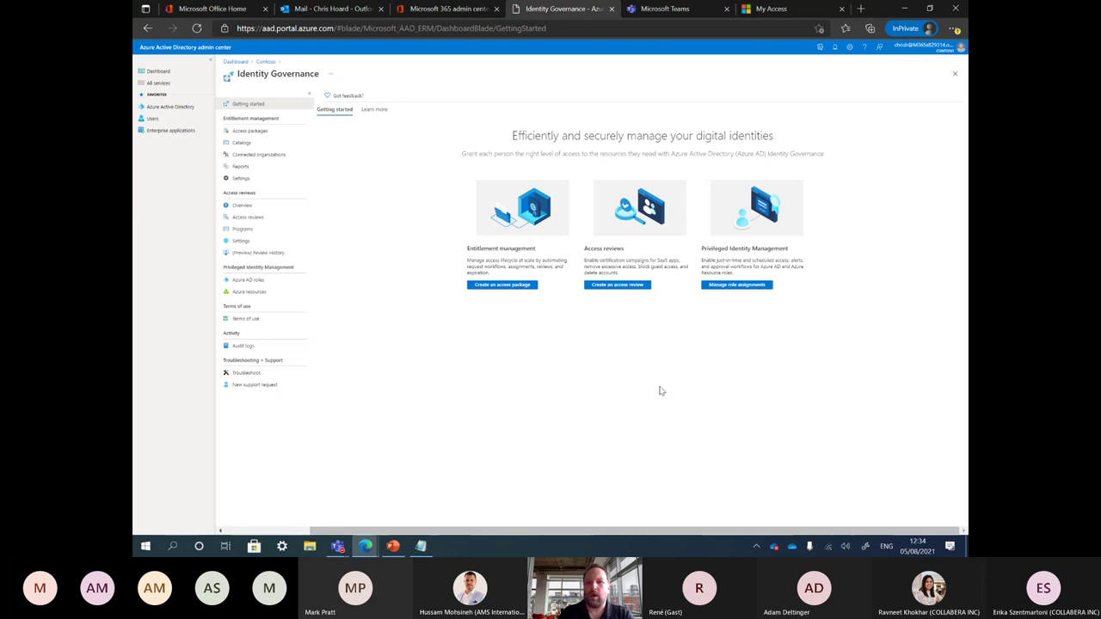
{"action": "left_click", "coordinate": [616, 285]}
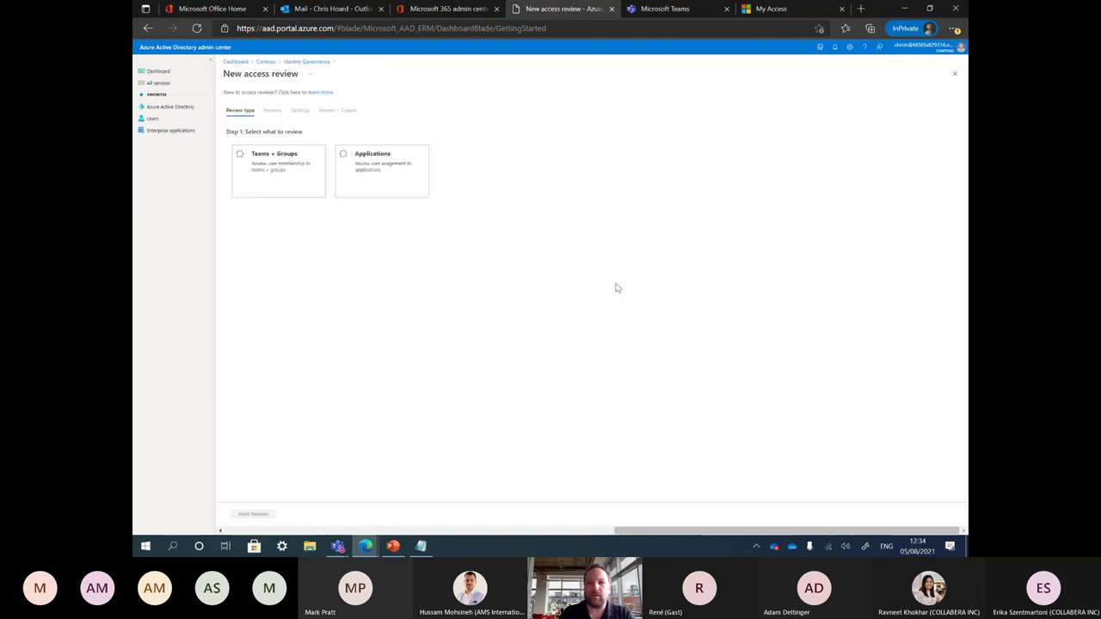
Set the access review to cover Teams + Groups, limited to selected teams, and choose the Entitlement group.
{"action": "left_click", "coordinate": [264, 156]}
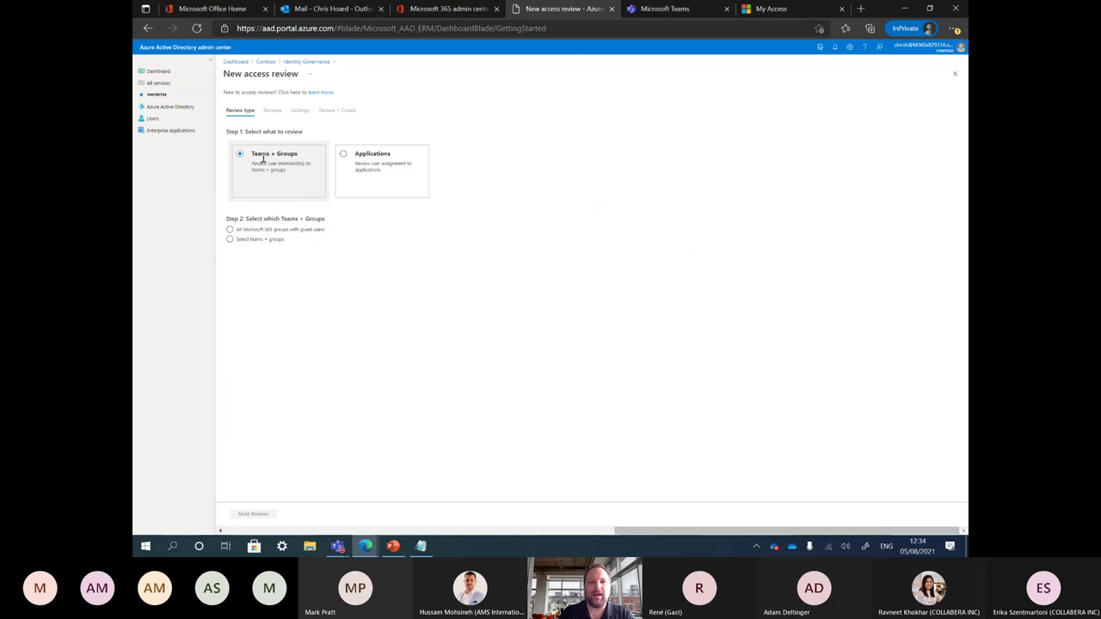
{"action": "left_click", "coordinate": [229, 240]}
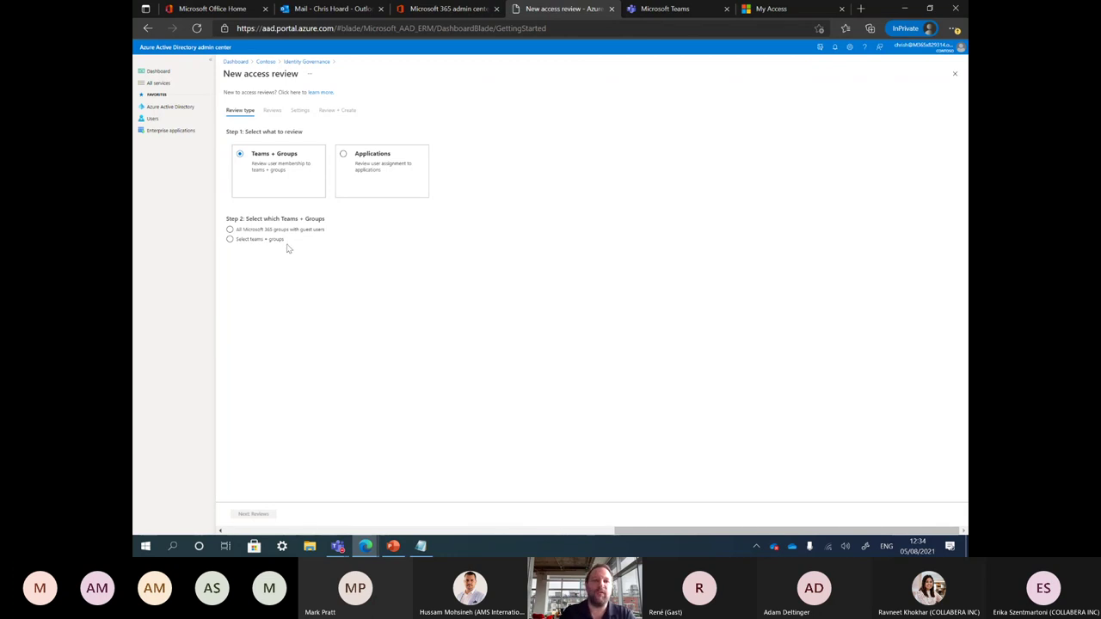
{"action": "left_click", "coordinate": [253, 244]}
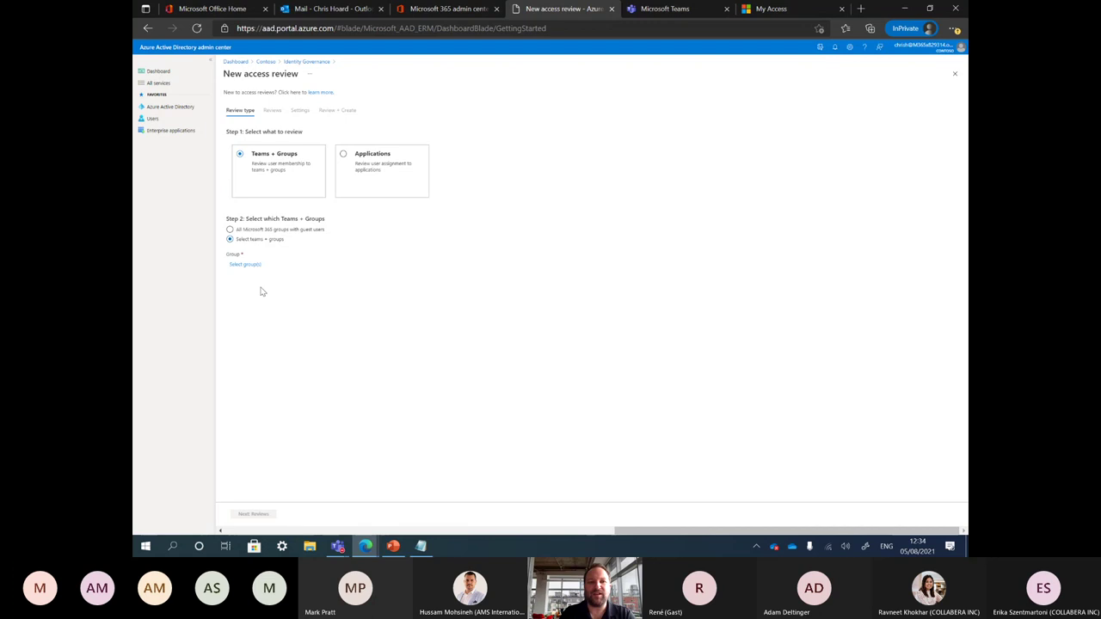
{"action": "left_click", "coordinate": [246, 264]}
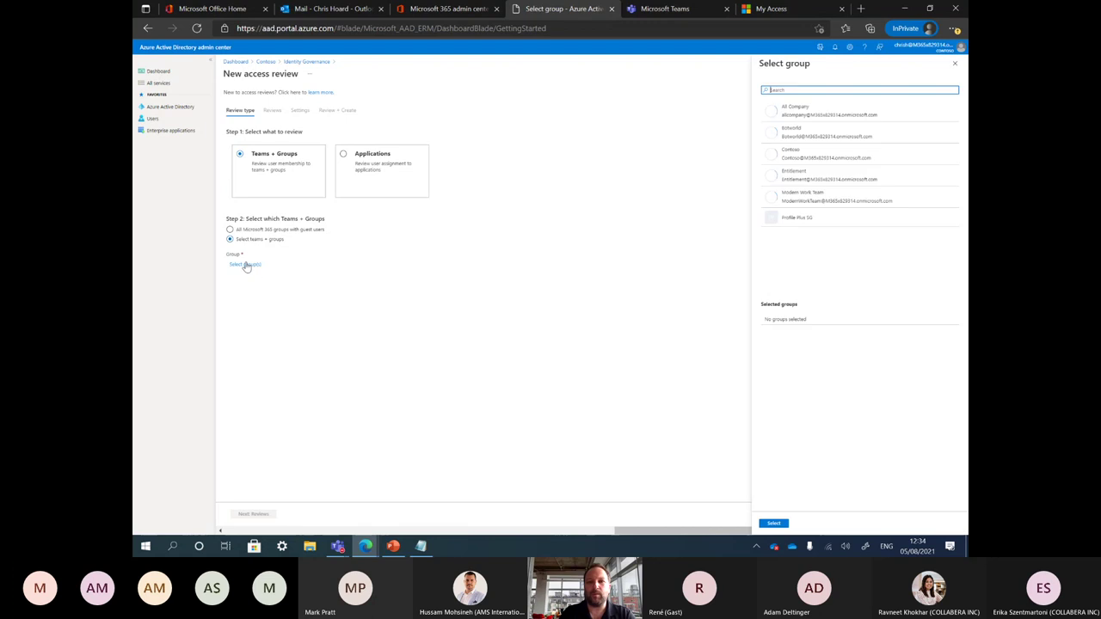
{"action": "left_click", "coordinate": [810, 181]}
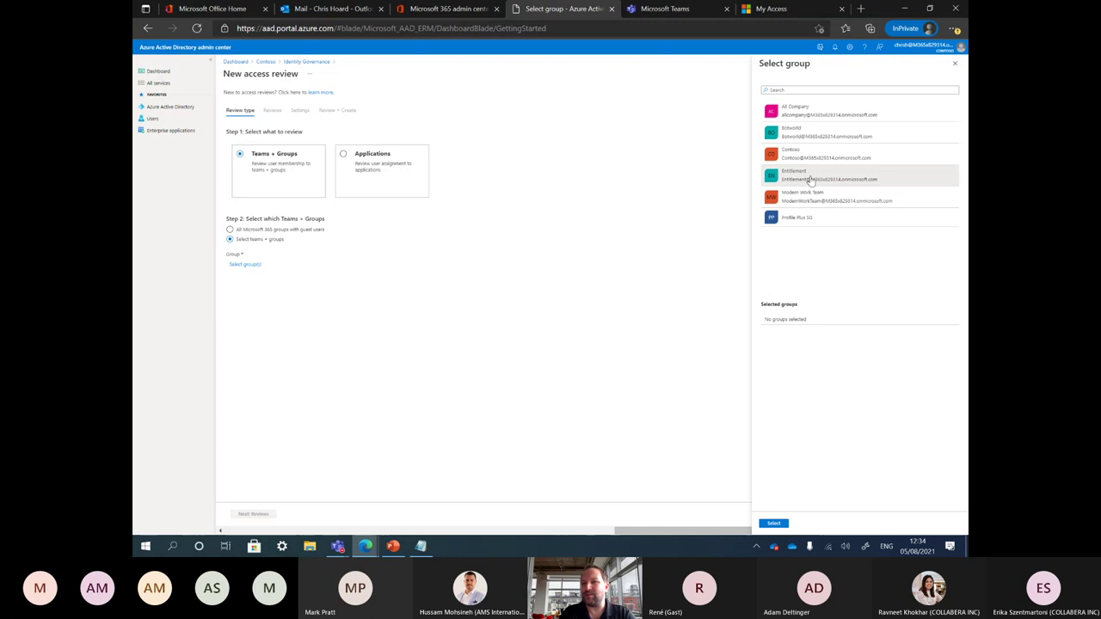
{"action": "left_click", "coordinate": [665, 9]}
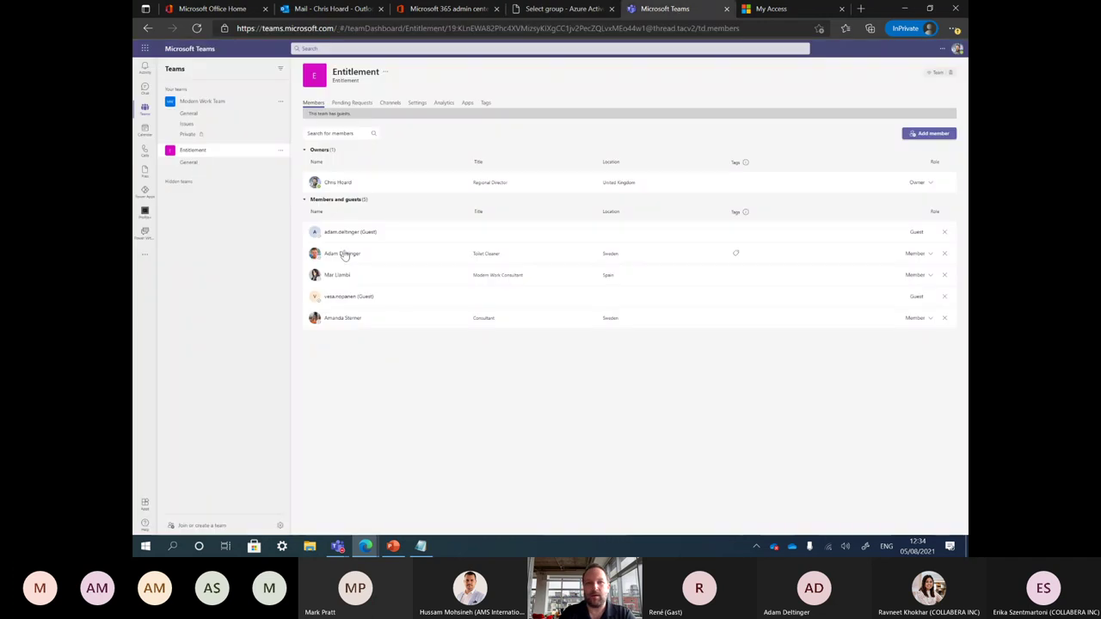
{"action": "left_click", "coordinate": [555, 10]}
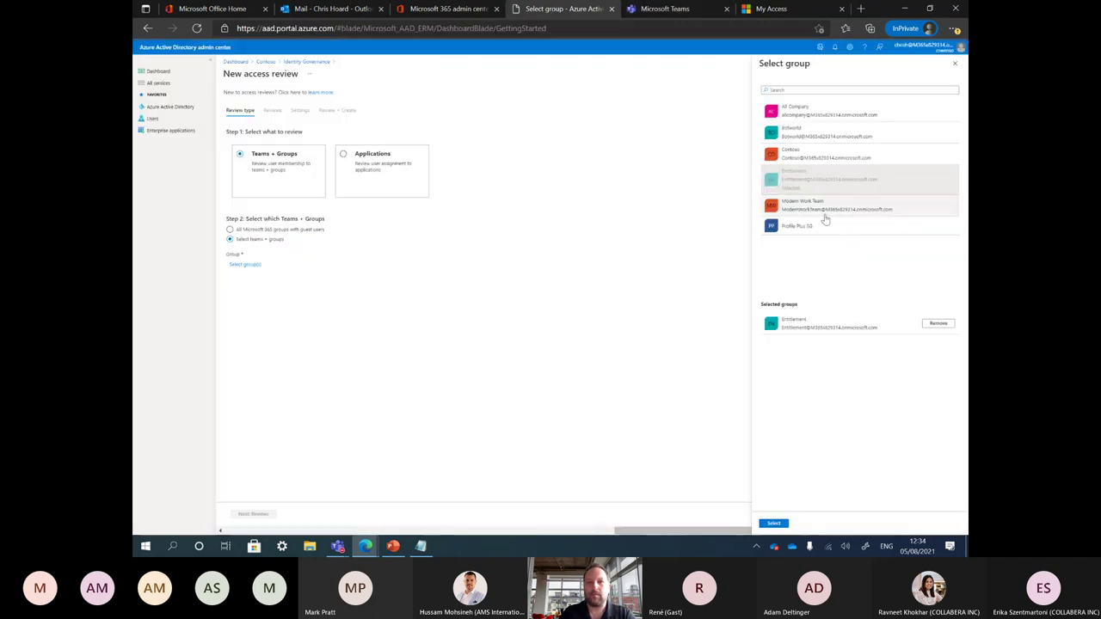
{"action": "left_click", "coordinate": [776, 523]}
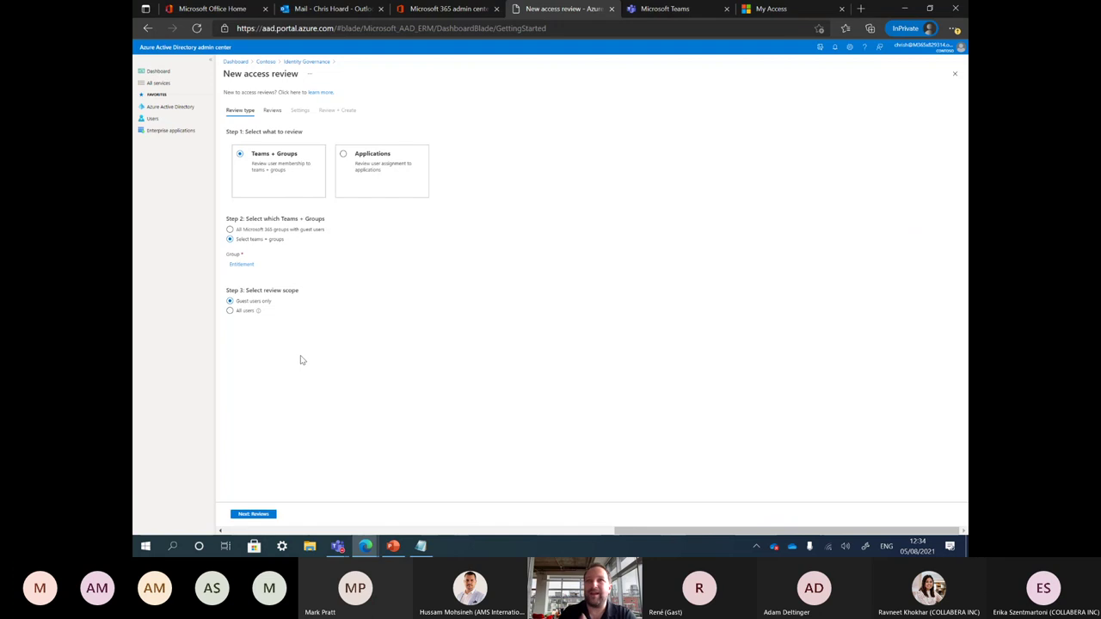
Continue to the review settings, set the reviewers to Selected user(s) or group(s), and choose the Entitlement team's owner.
{"action": "left_click", "coordinate": [258, 514]}
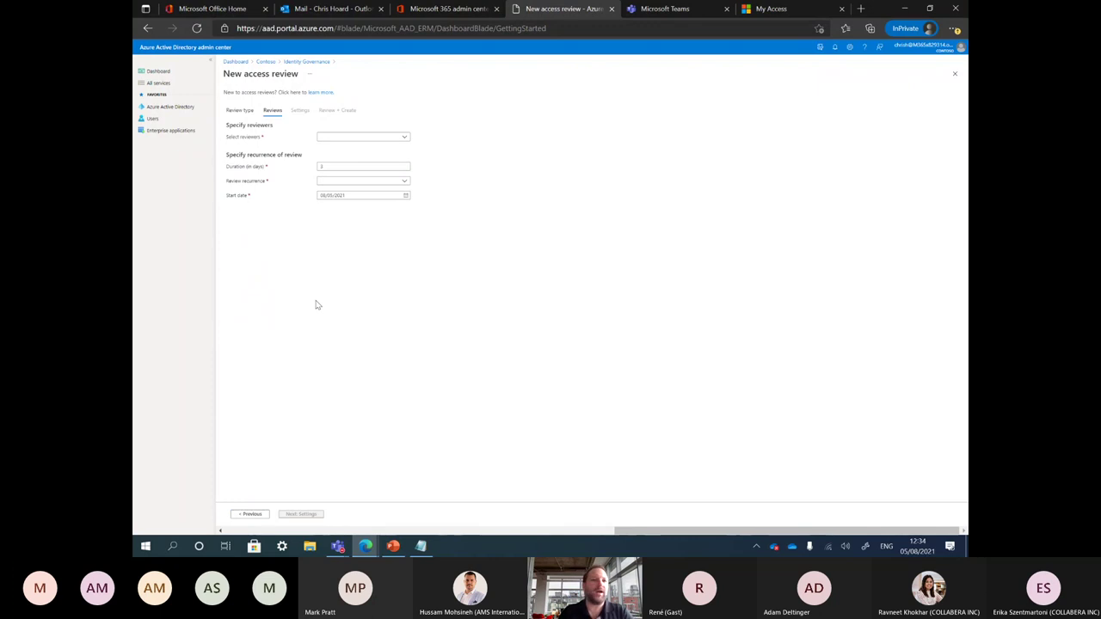
{"action": "left_click", "coordinate": [364, 136]}
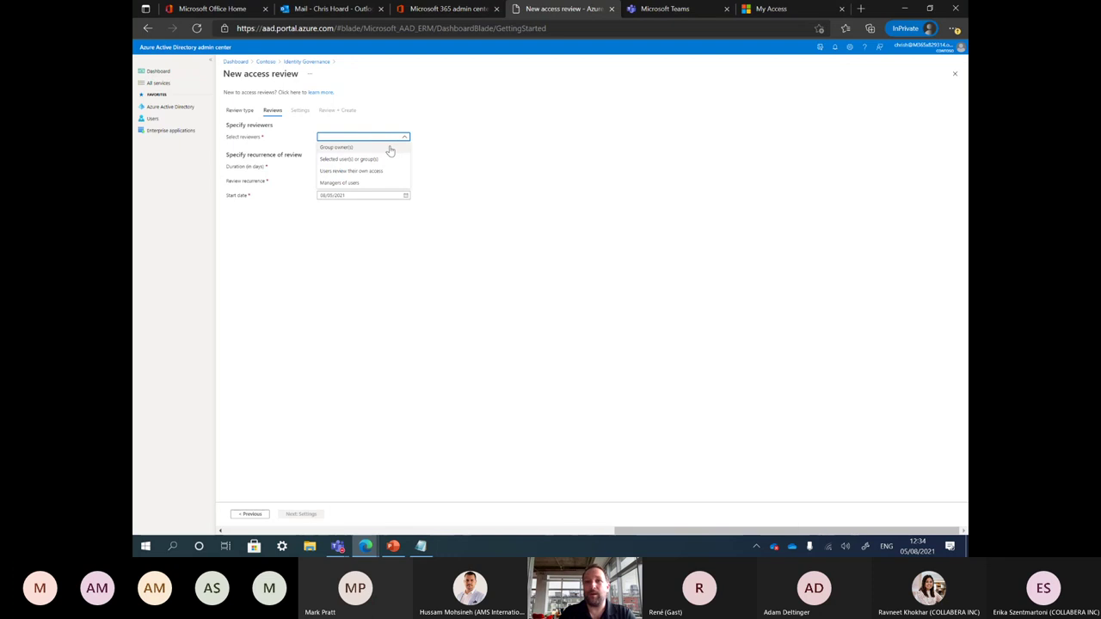
{"action": "left_click", "coordinate": [665, 8]}
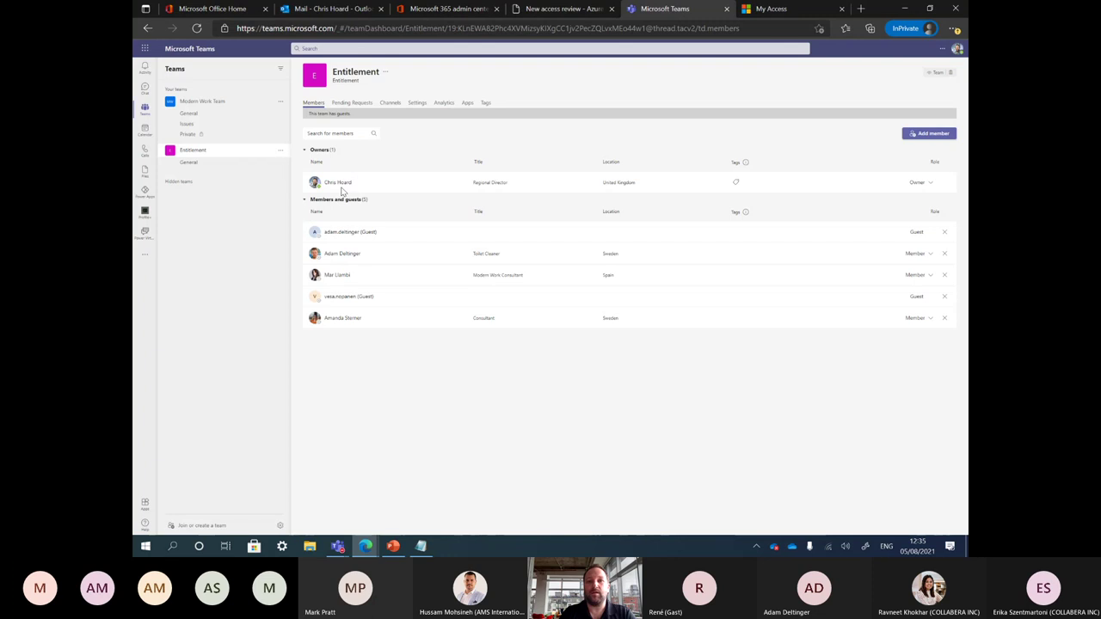
{"action": "left_click", "coordinate": [563, 8]}
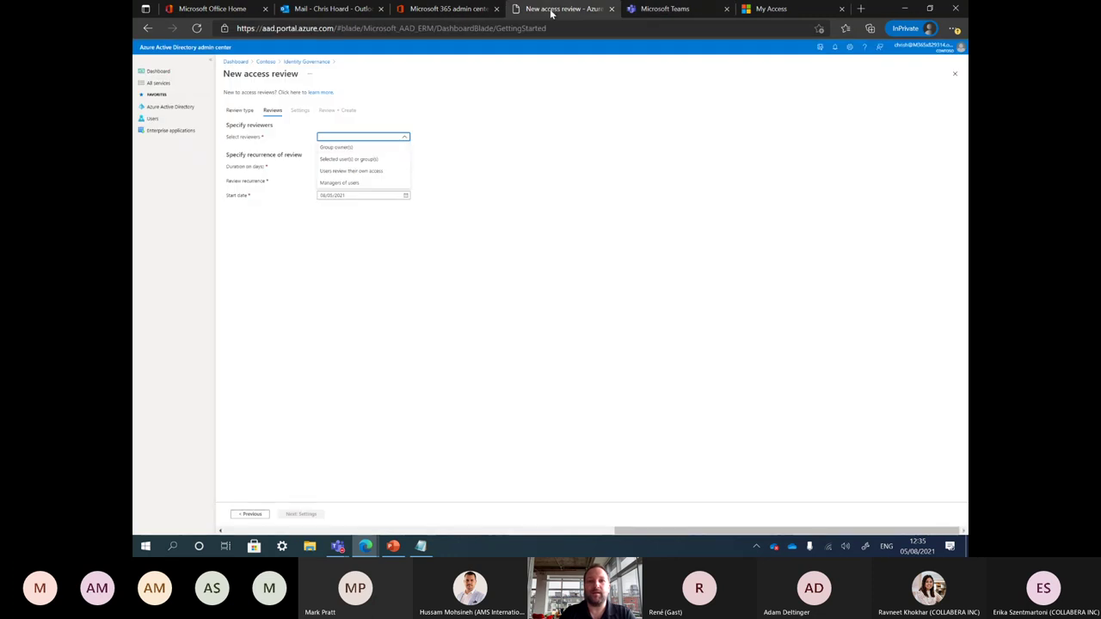
{"action": "left_click", "coordinate": [366, 160]}
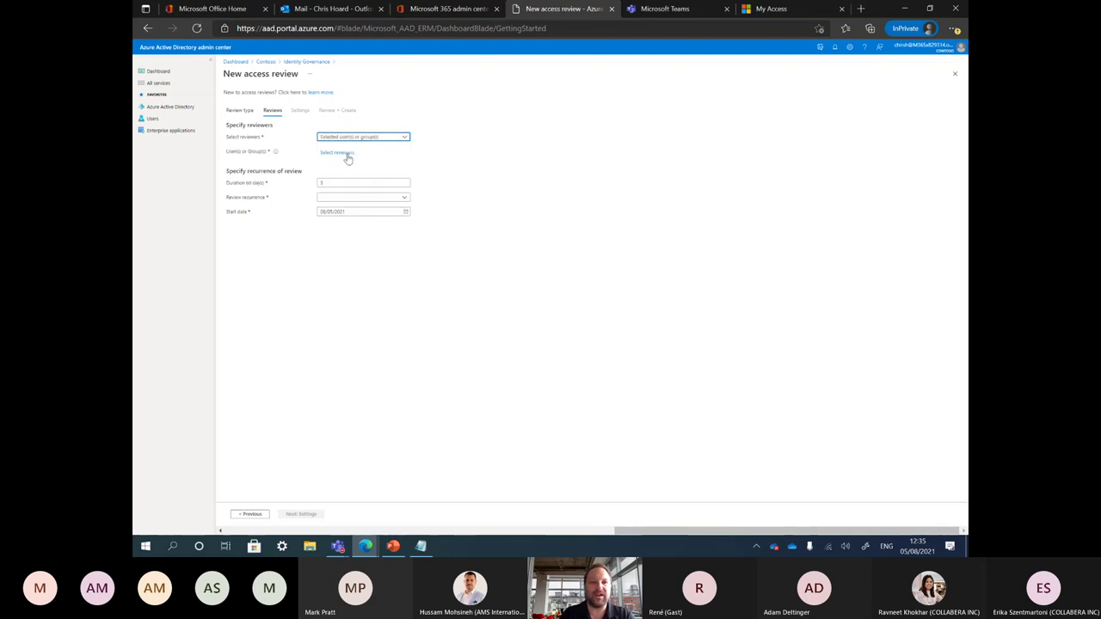
{"action": "left_click", "coordinate": [337, 153]}
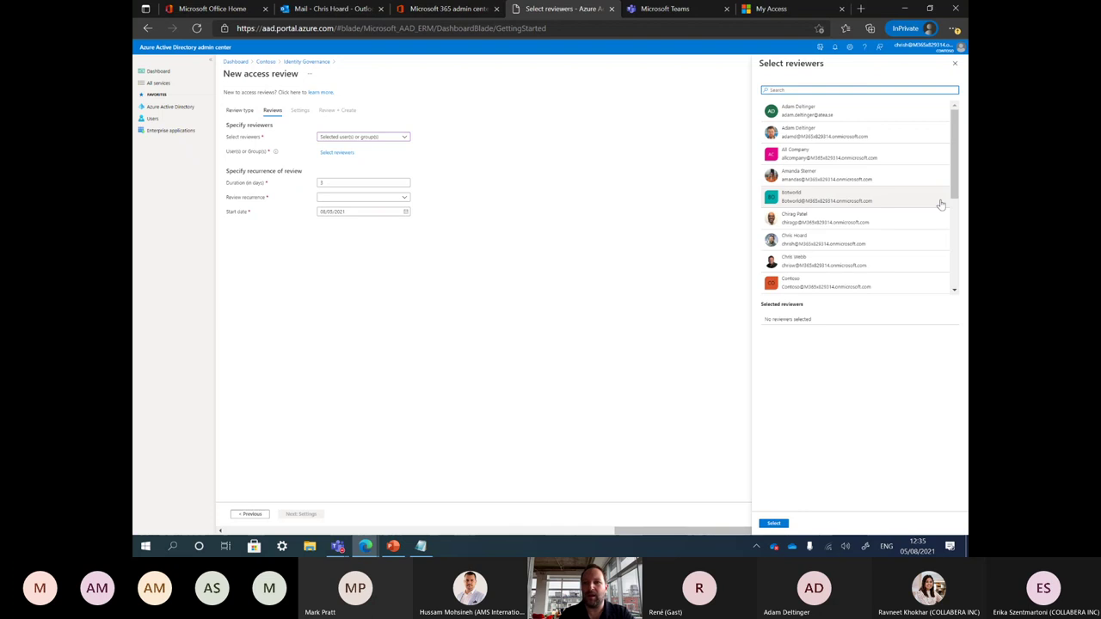
{"action": "left_click", "coordinate": [818, 241]}
{"action": "left_click", "coordinate": [773, 524]}
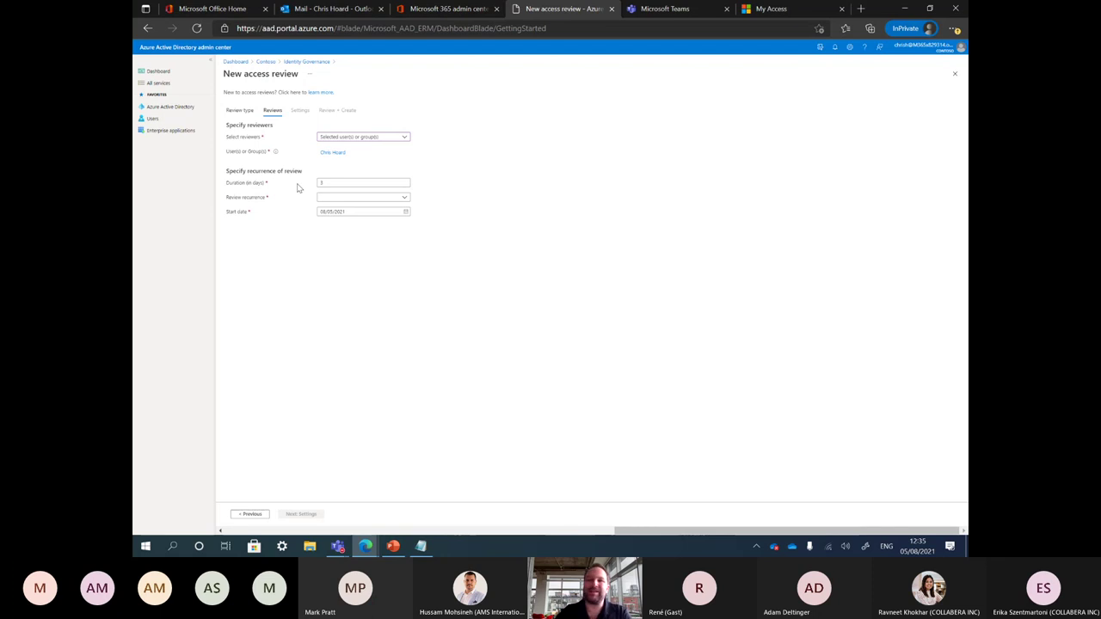
Set the review recurrence to Monthly and continue to the review's completion settings.
{"action": "left_click", "coordinate": [329, 182]}
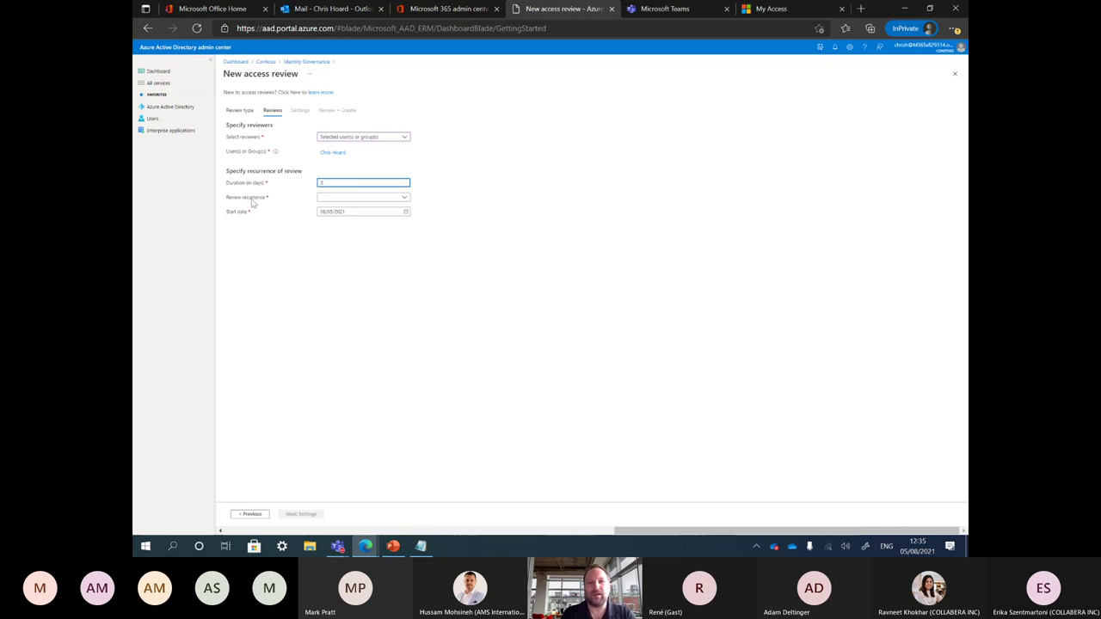
{"action": "left_click", "coordinate": [330, 200]}
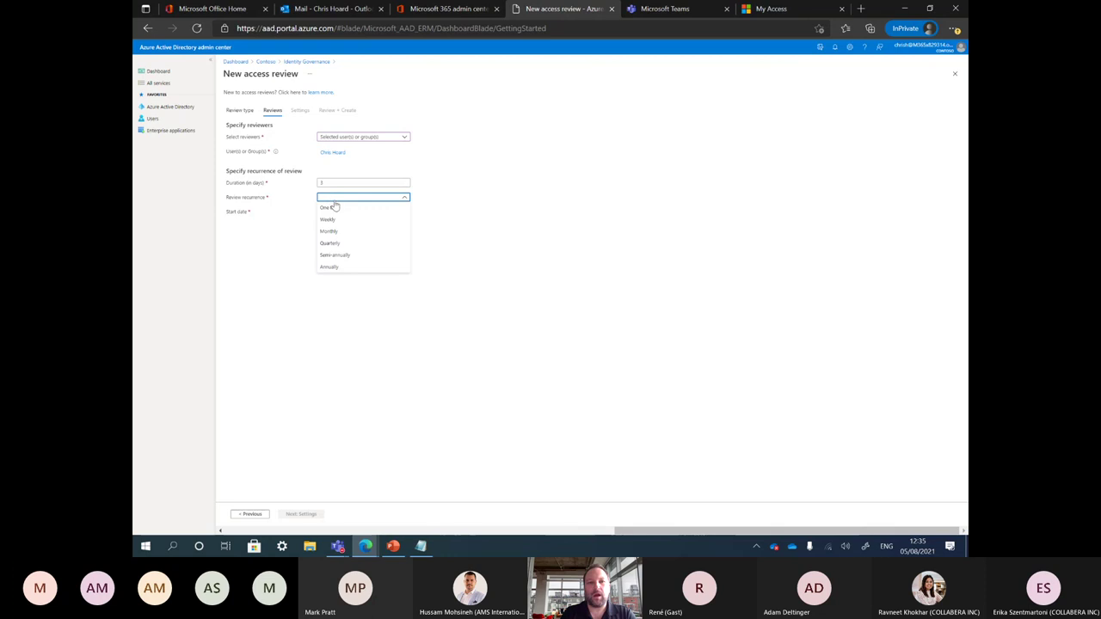
{"action": "left_click", "coordinate": [359, 231]}
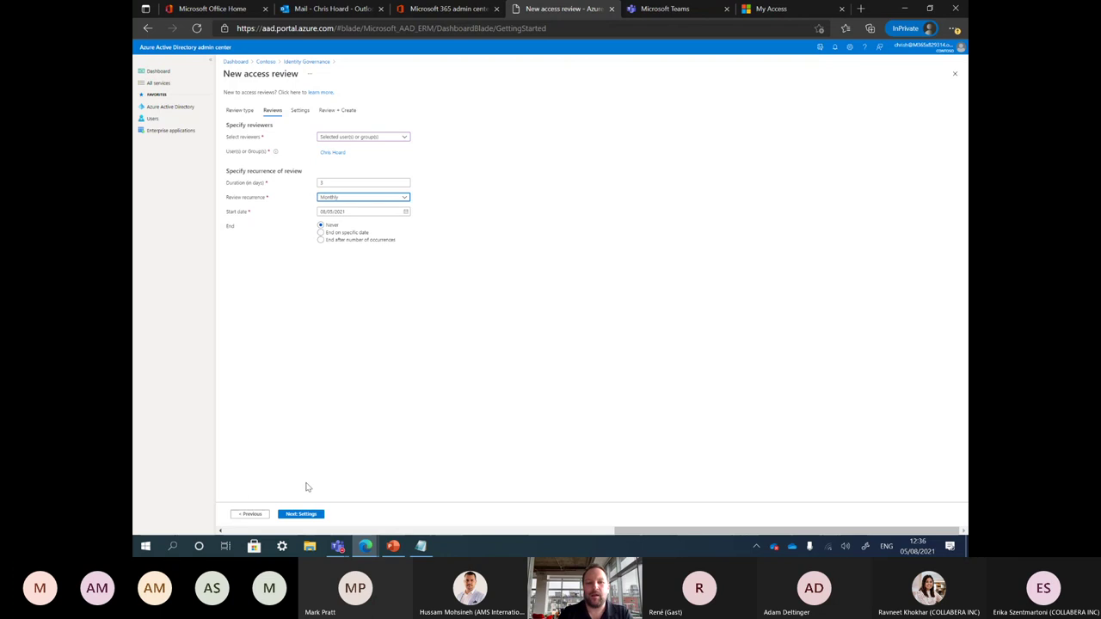
{"action": "left_click", "coordinate": [303, 512]}
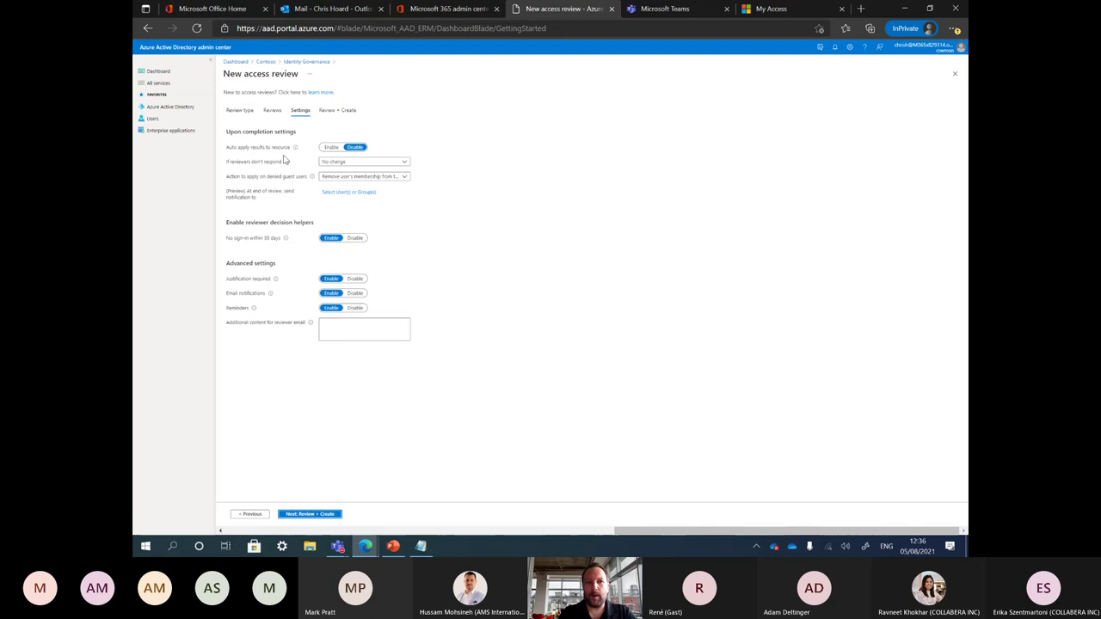
Enable auto-applying results, set Approve access if reviewers don't respond, and remove denied guests' membership from the resource.
{"action": "mouse_move", "coordinate": [295, 150]}
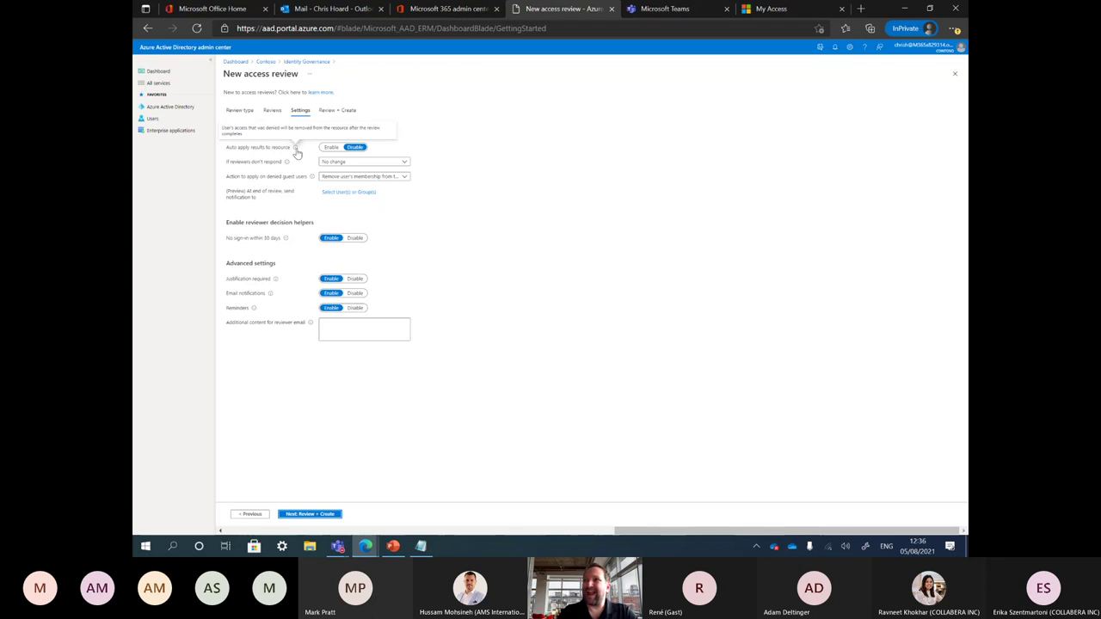
{"action": "left_click", "coordinate": [331, 152]}
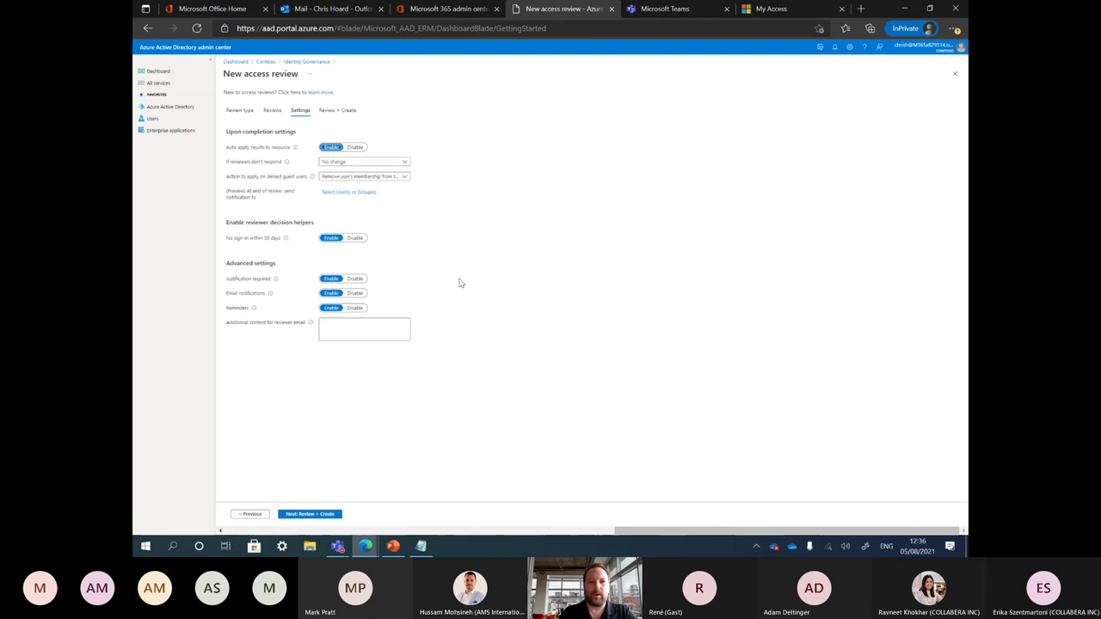
{"action": "left_click", "coordinate": [341, 162]}
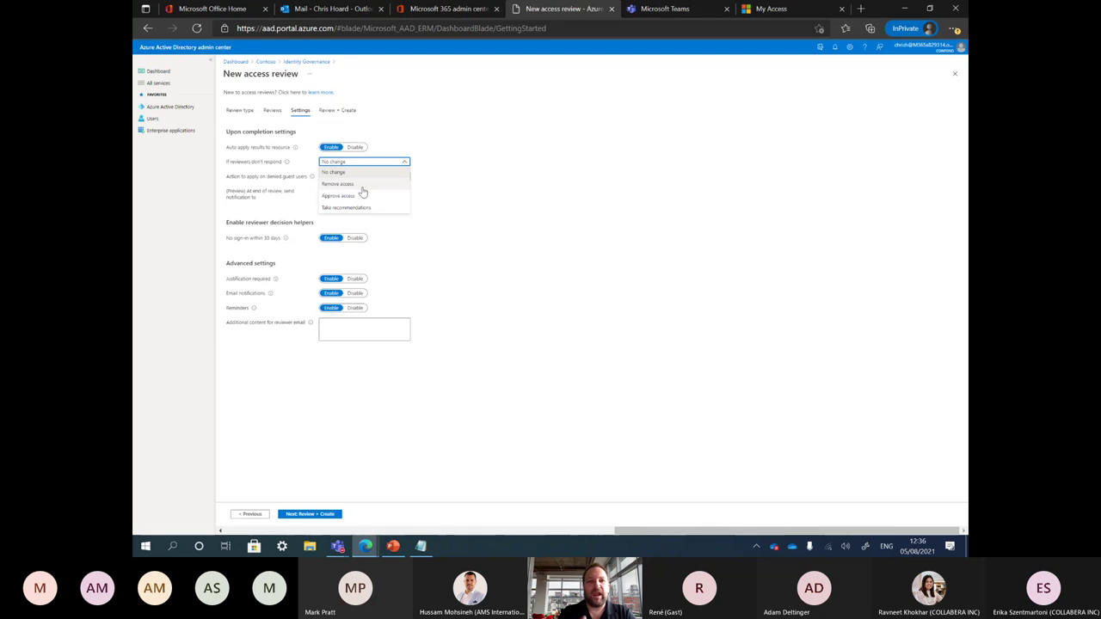
{"action": "left_click", "coordinate": [359, 196]}
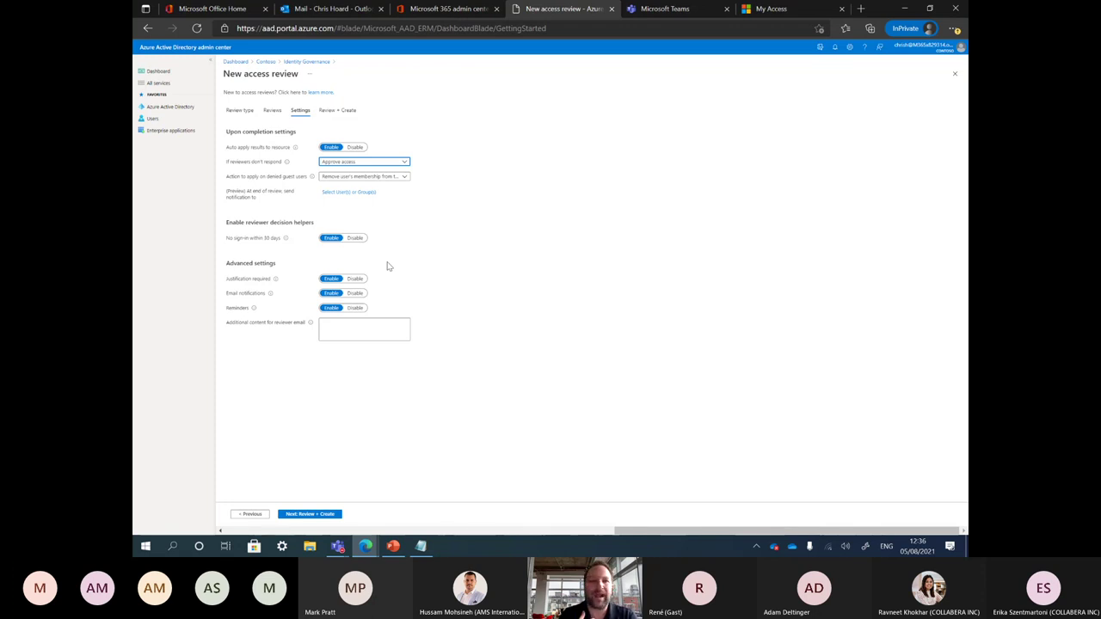
{"action": "left_click", "coordinate": [387, 177]}
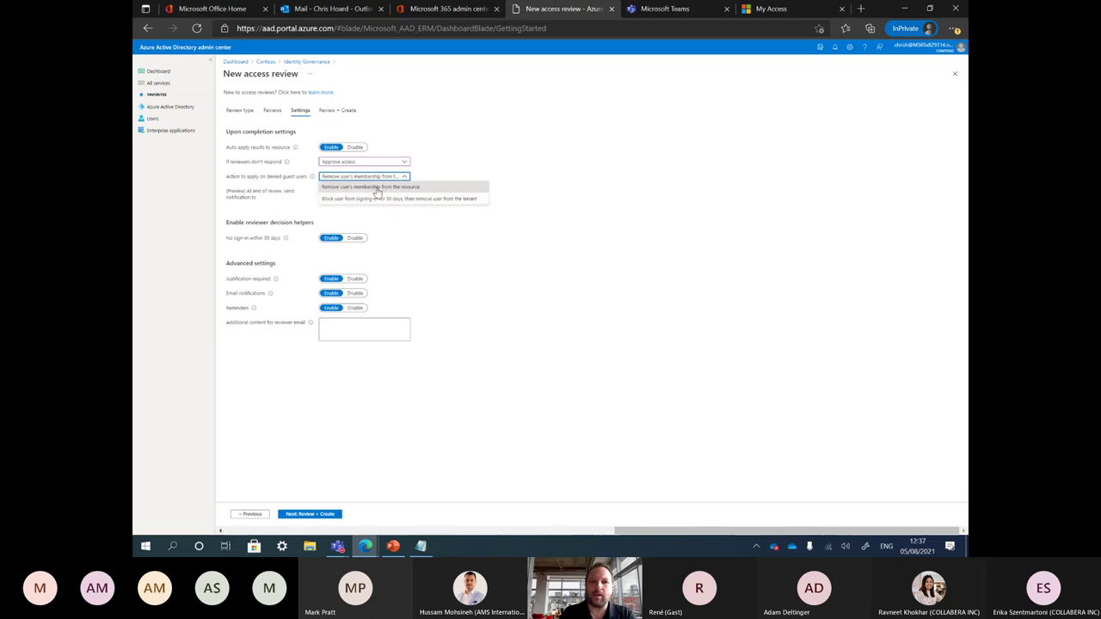
{"action": "left_click", "coordinate": [376, 188]}
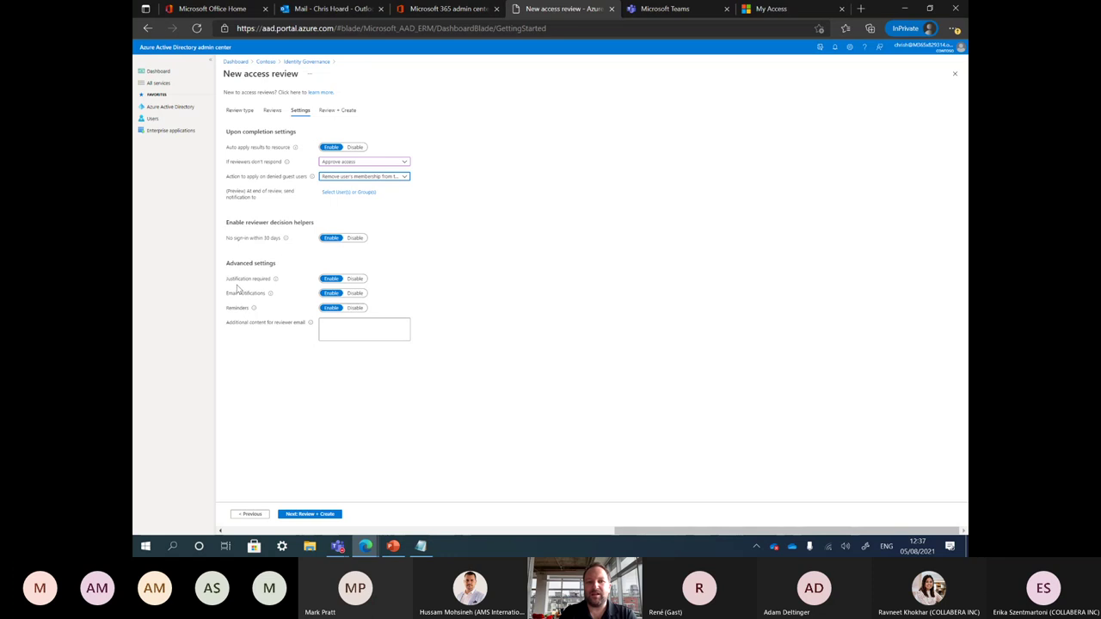
Check the justification, reminder and reviewer email settings, and continue to the Review + Create stage.
{"action": "mouse_move", "coordinate": [275, 279]}
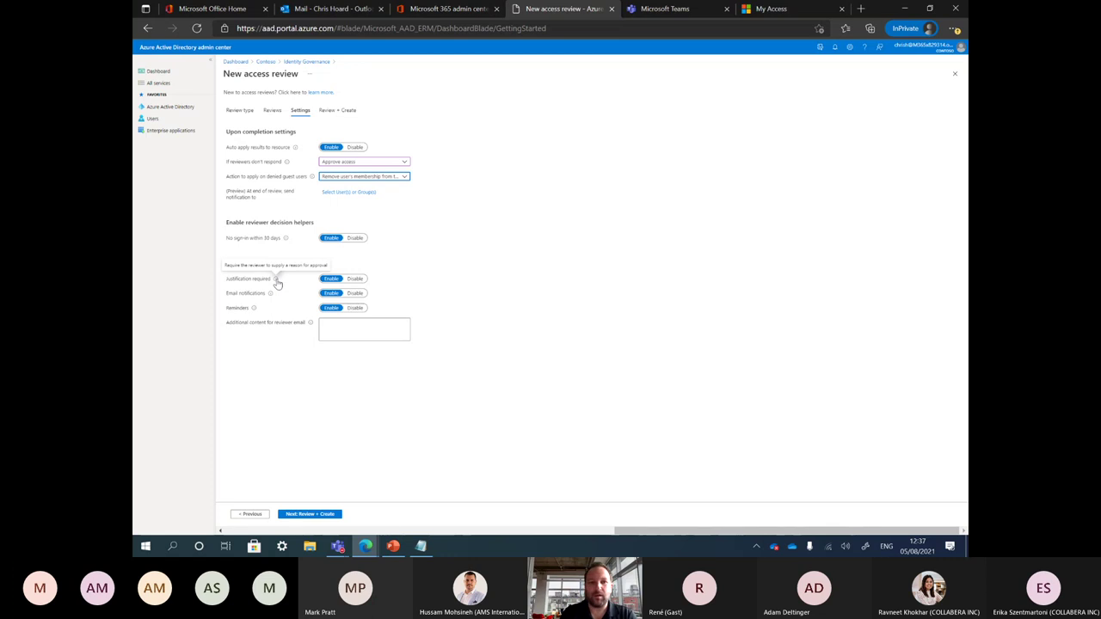
{"action": "mouse_move", "coordinate": [254, 311]}
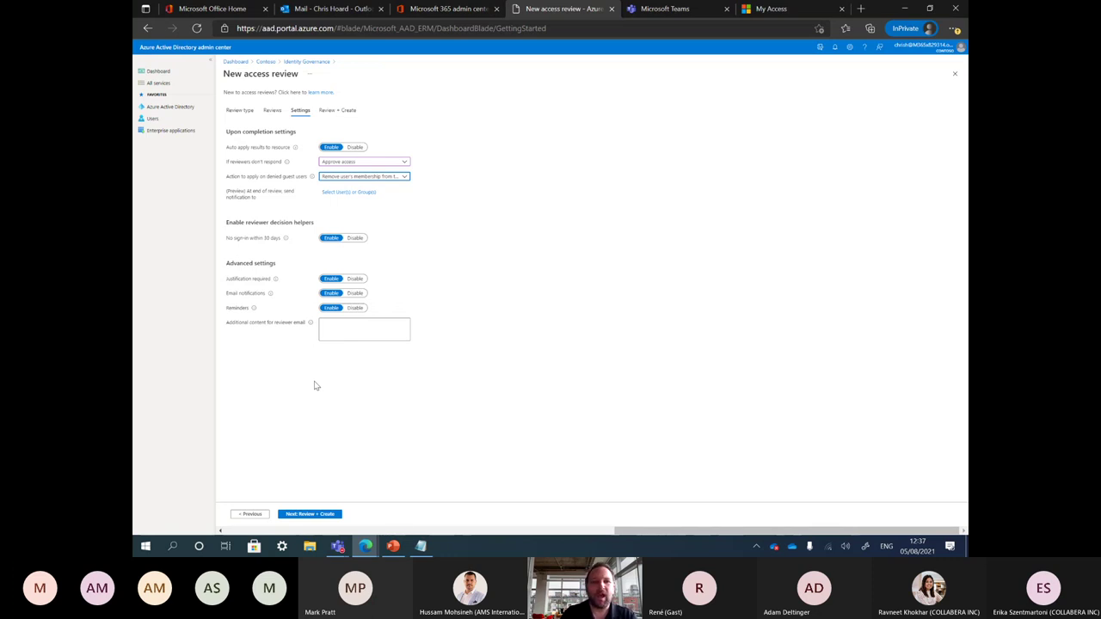
{"action": "left_click", "coordinate": [335, 327]}
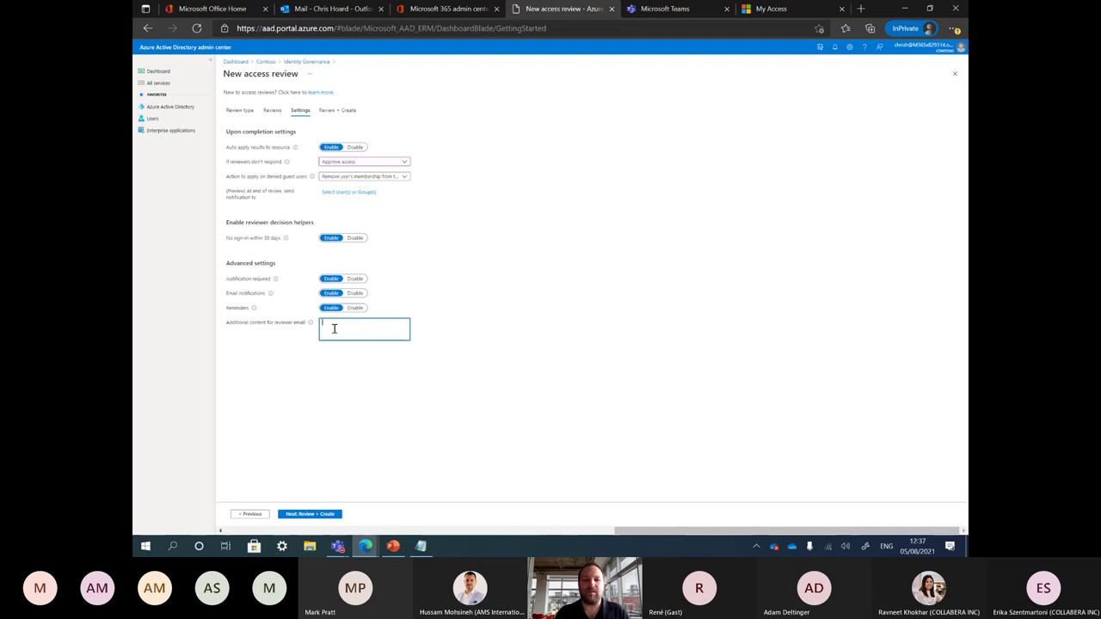
{"action": "left_click", "coordinate": [308, 513]}
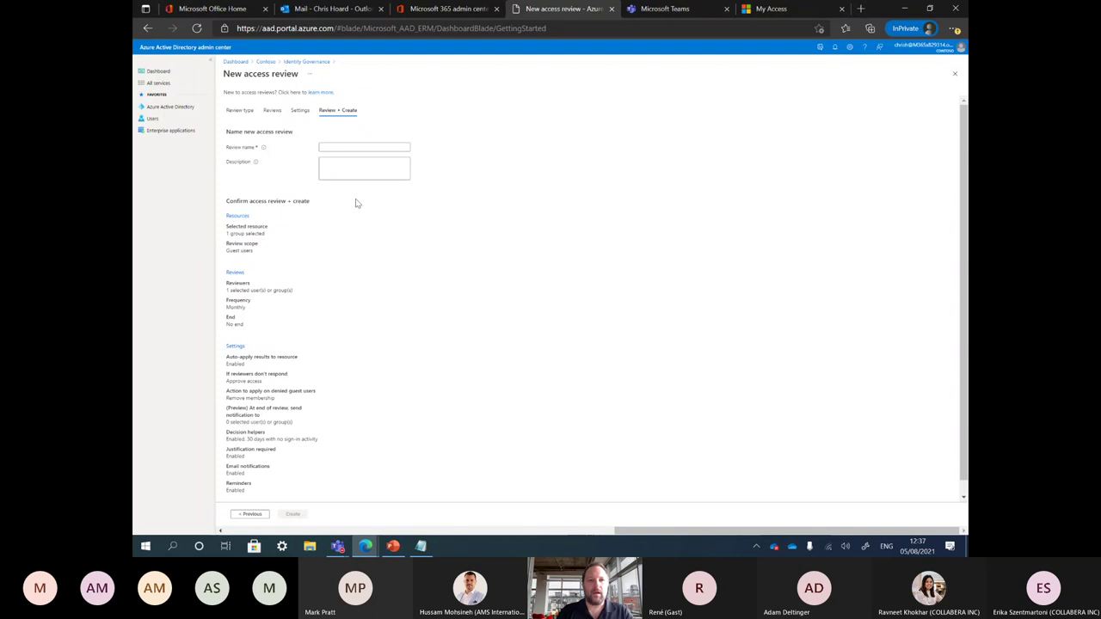
Name the review Entitlement Access Review, use the same text as its description, and create it.
{"action": "left_click", "coordinate": [335, 147]}
{"action": "type", "text": "Ext"}
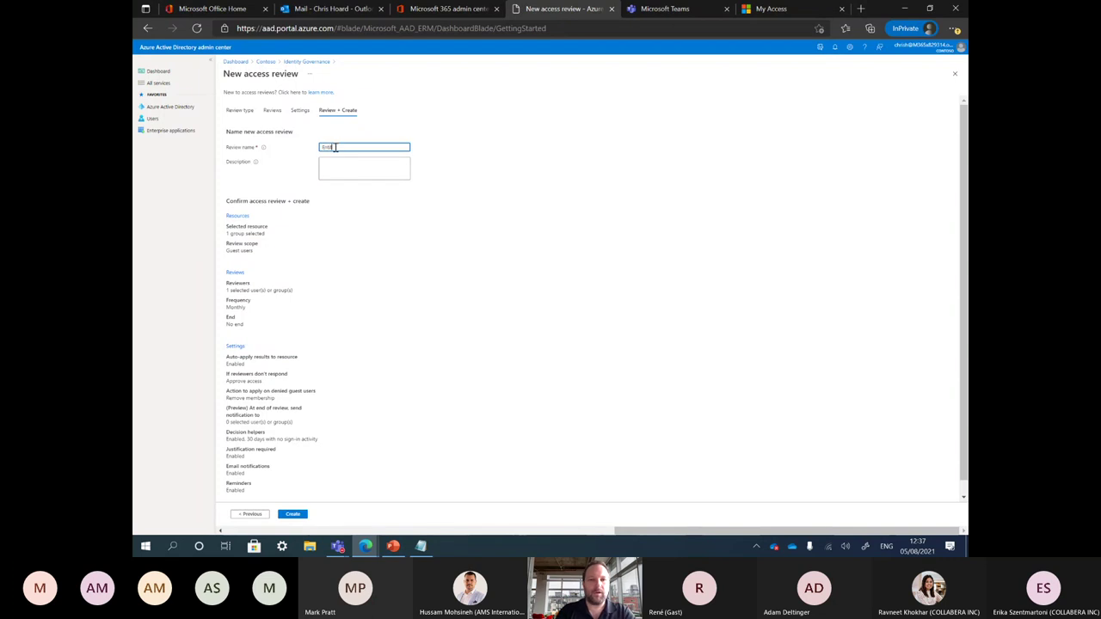
{"action": "type", "text": "erna"}
{"action": "type", "text": " G"}
{"action": "type", "text": "ess Review"}
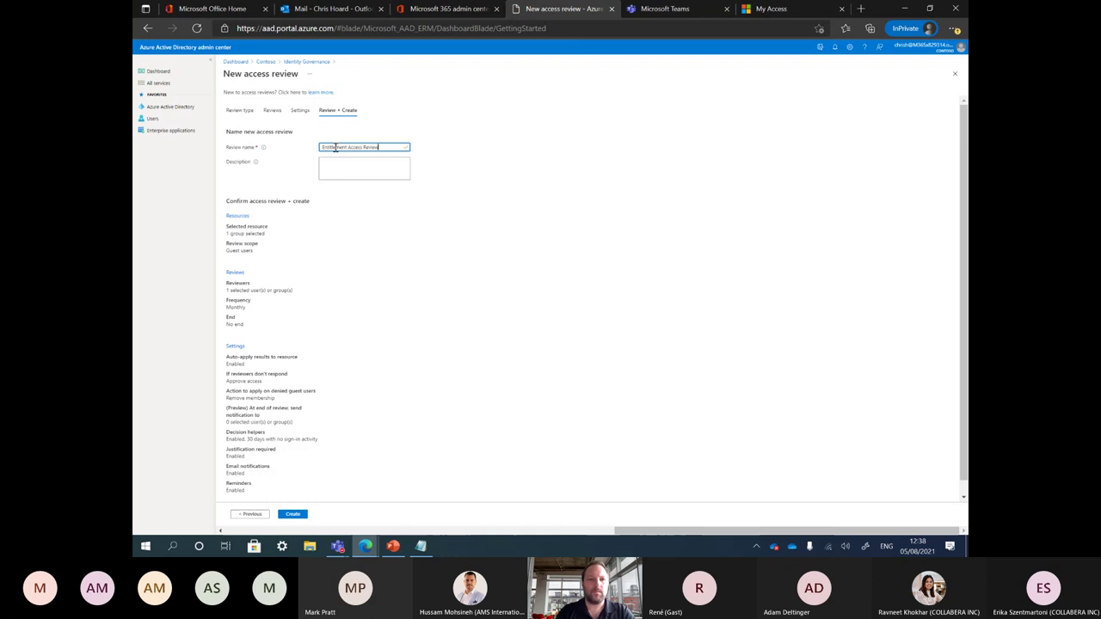
{"action": "left_click_drag", "start_coordinate": [386, 147], "coordinate": [301, 152]}
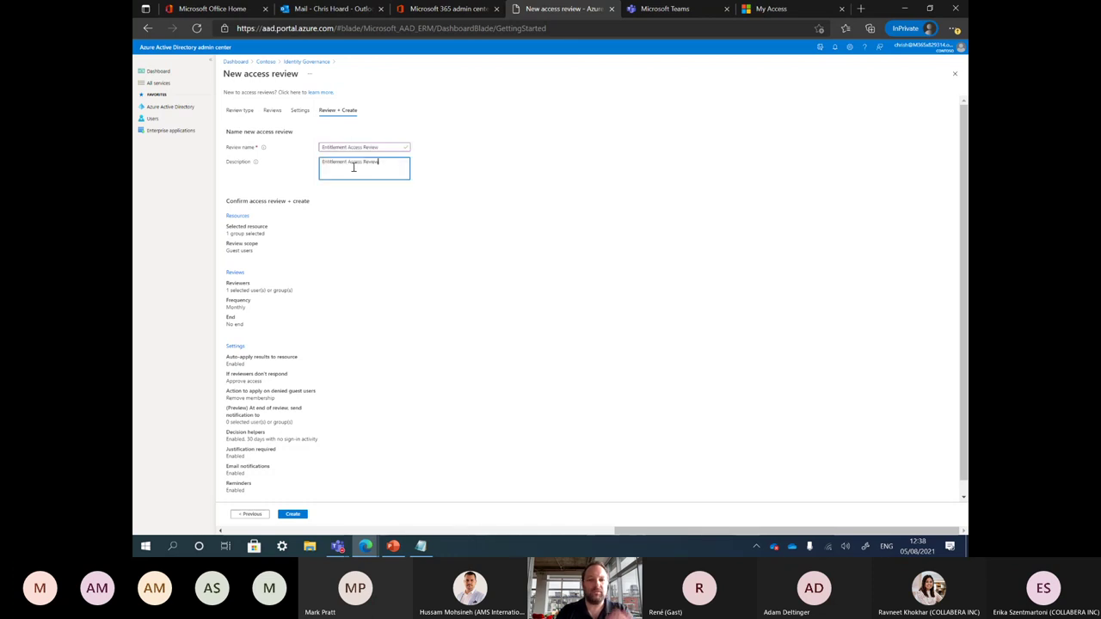
{"action": "left_click", "coordinate": [292, 513]}
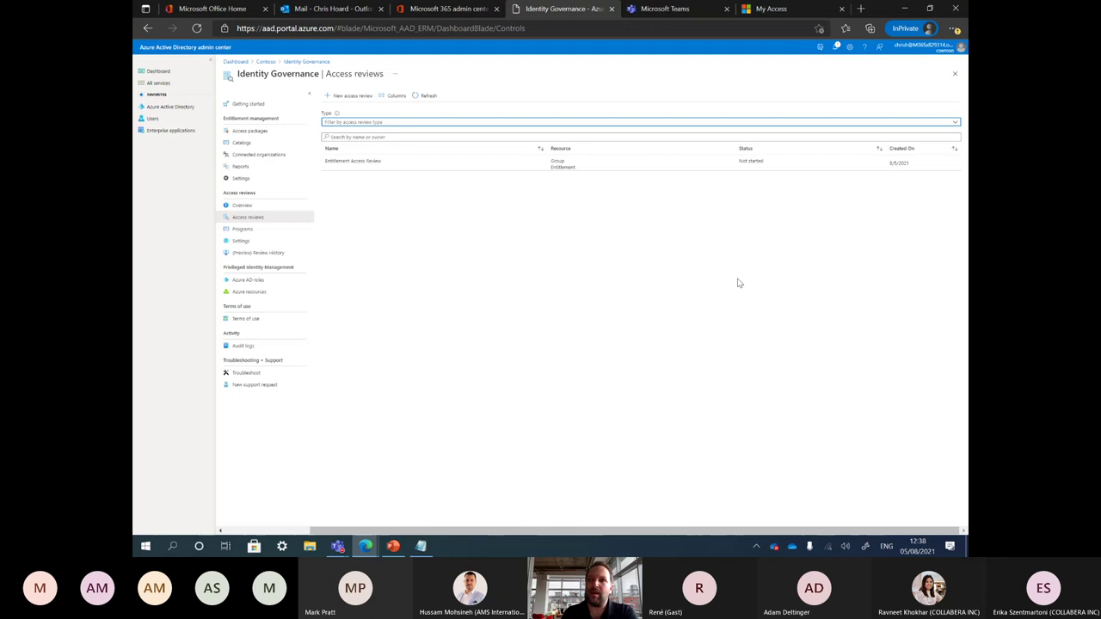
Switch to the PowerPoint slide show and view the Access Reviews slide.
{"action": "left_click", "coordinate": [395, 547]}
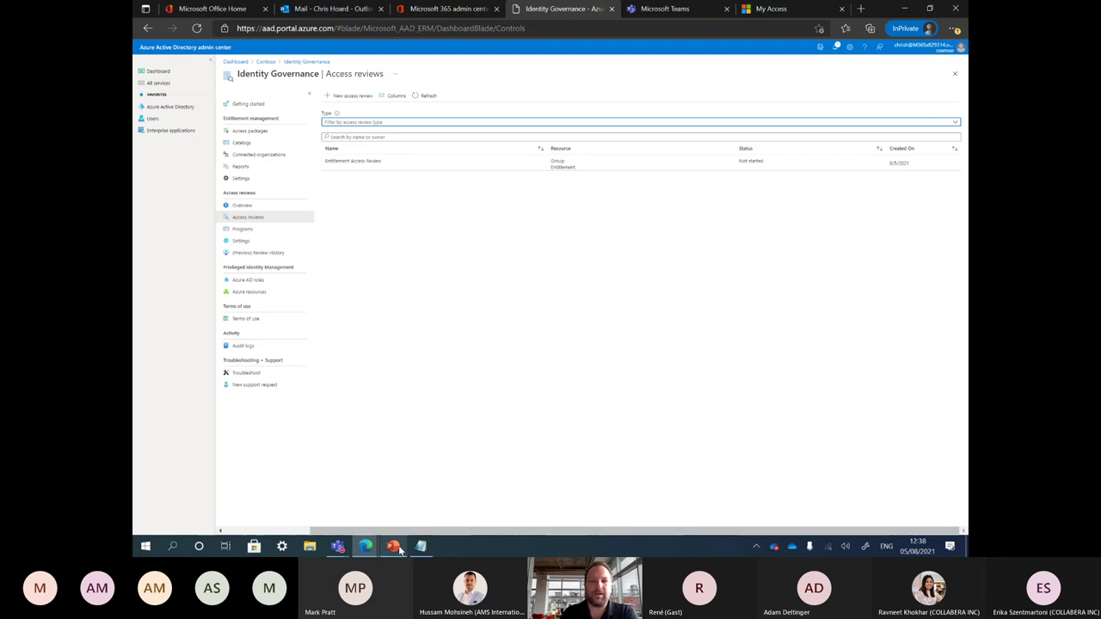
{"action": "left_click", "coordinate": [399, 446]}
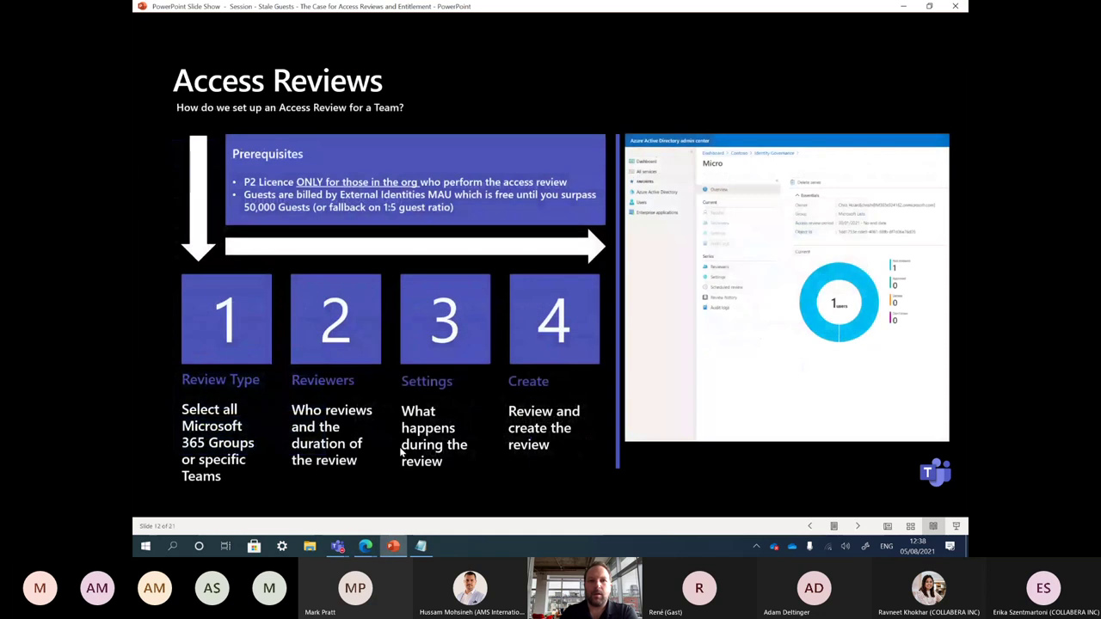
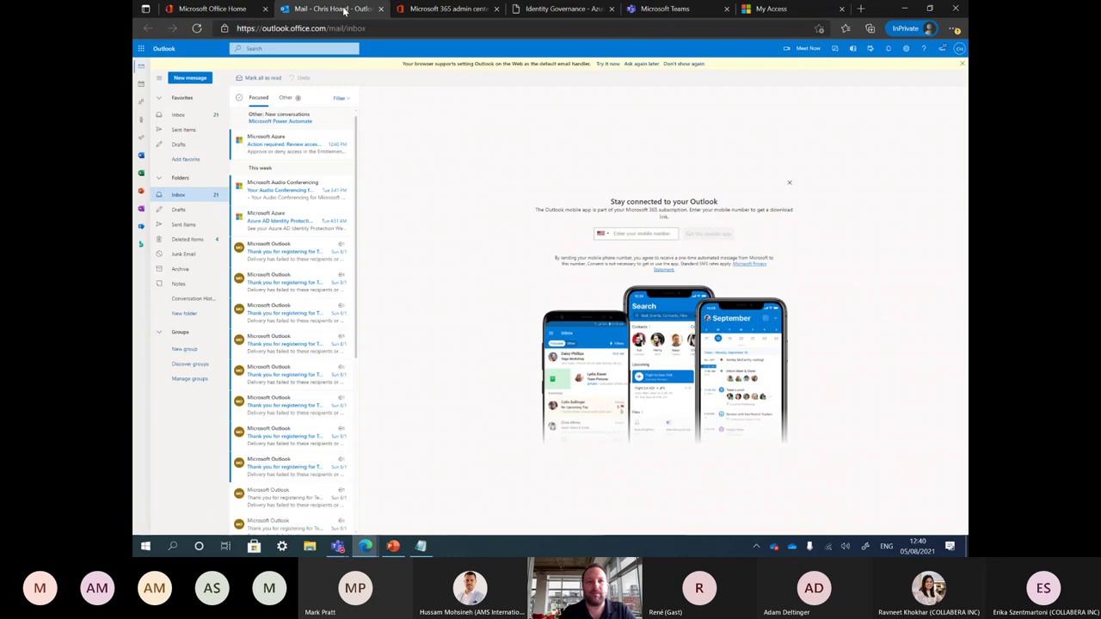
Read the Entitlement review request email in Outlook, and compare the Entitlement Access Review overview with the team's guest list in Teams.
{"action": "left_click", "coordinate": [277, 152]}
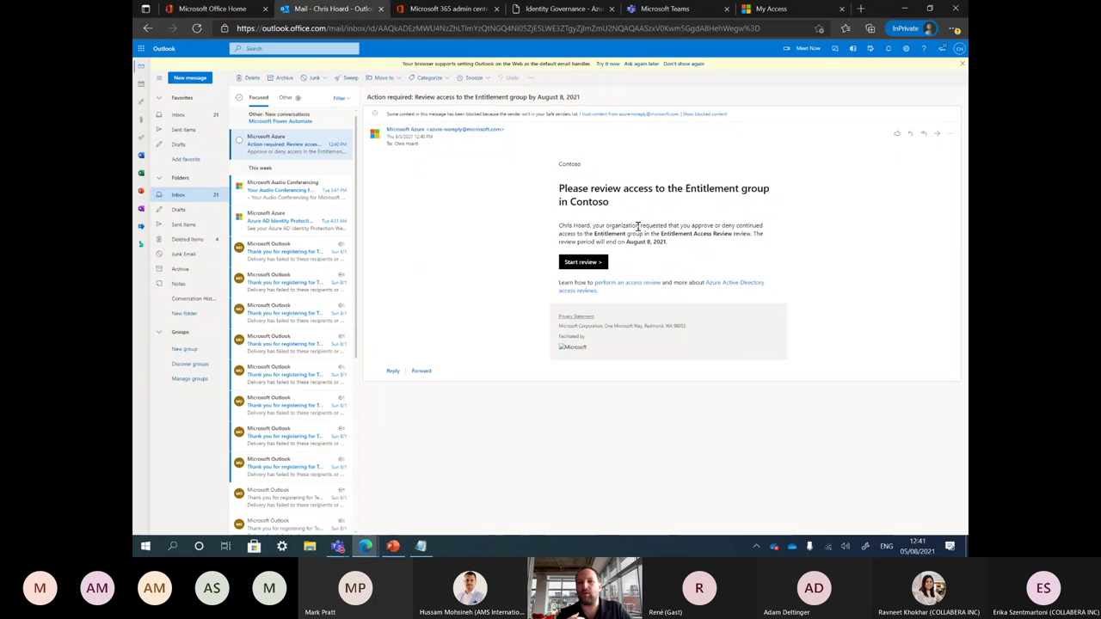
{"action": "left_click", "coordinate": [546, 9]}
{"action": "left_click", "coordinate": [363, 162]}
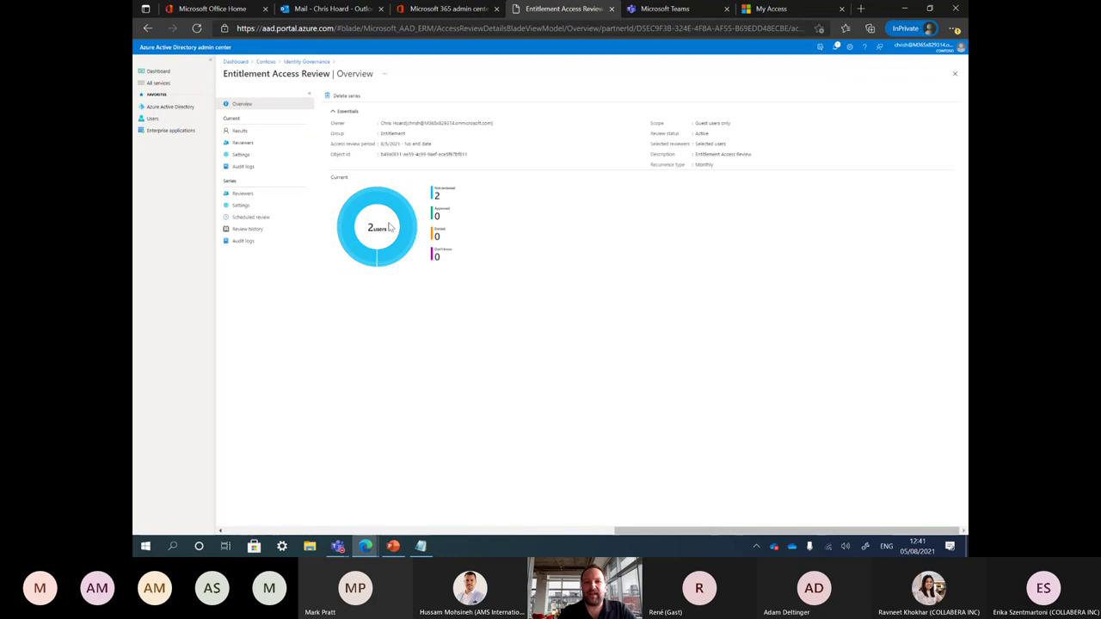
{"action": "left_click", "coordinate": [673, 14]}
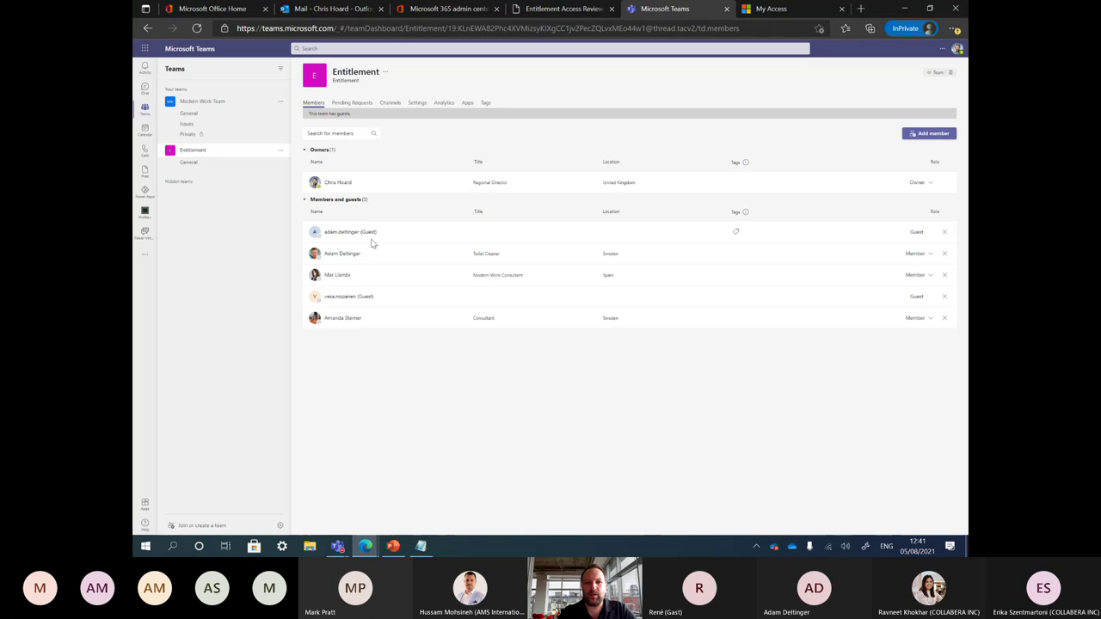
{"action": "left_click", "coordinate": [542, 10]}
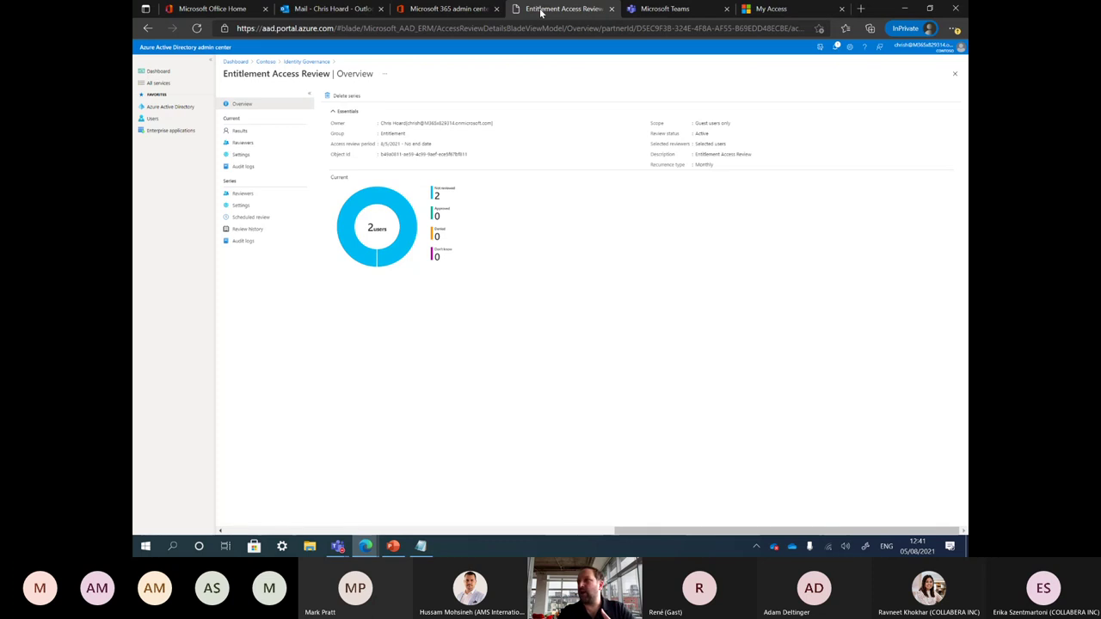
Switch to My Access, reload the access reviews list, and open the Entitlement Access Review.
{"action": "left_click", "coordinate": [765, 10]}
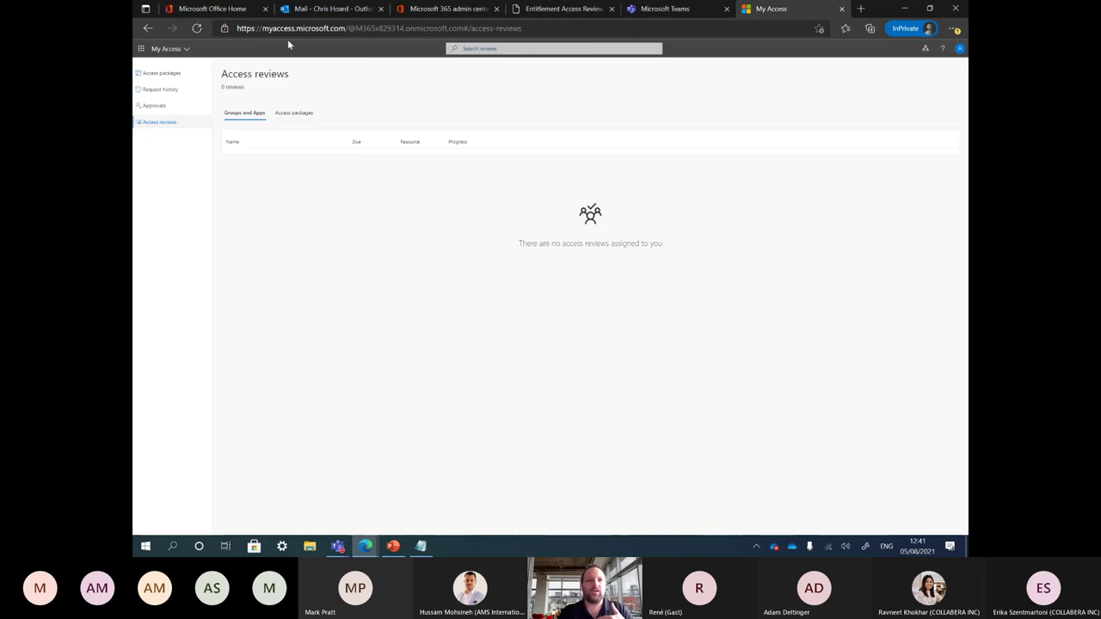
{"action": "left_click", "coordinate": [341, 28]}
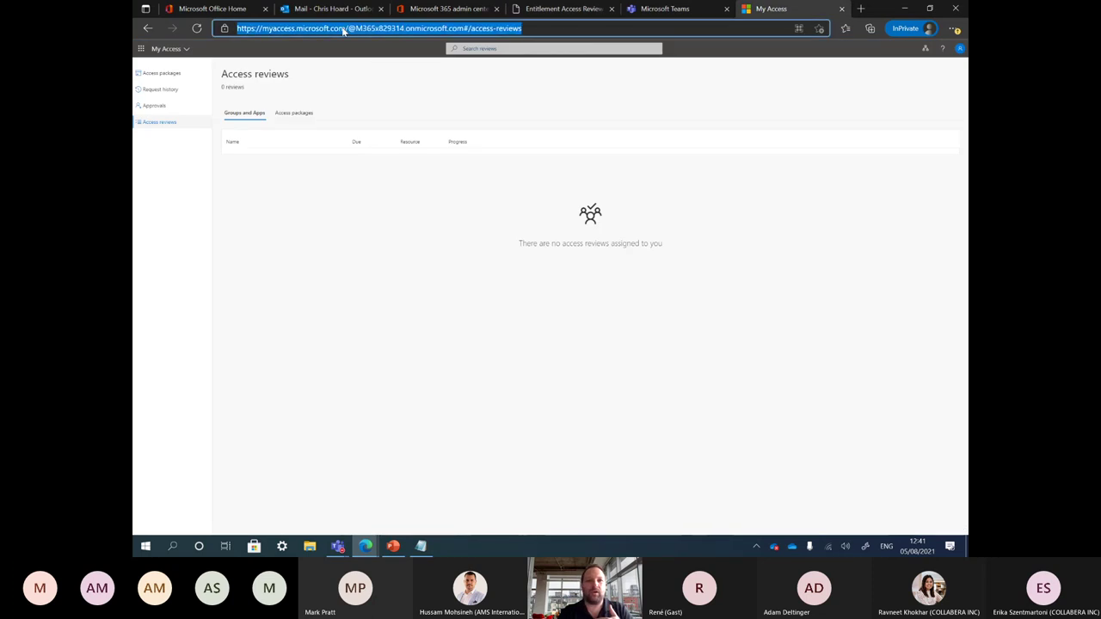
{"action": "key", "text": "Return"}
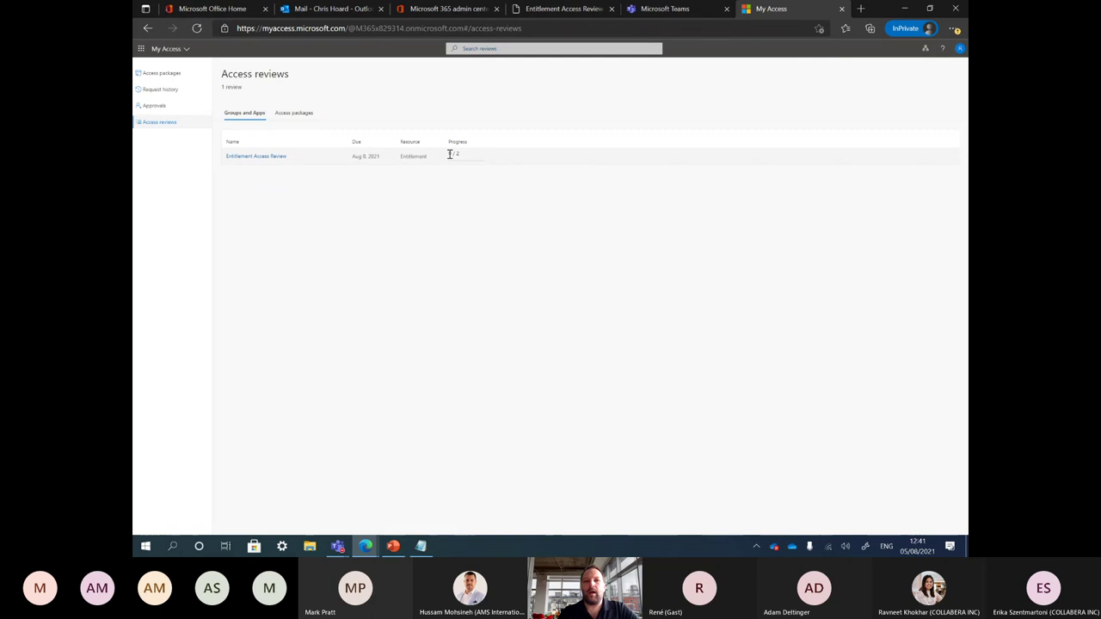
{"action": "left_click", "coordinate": [261, 157]}
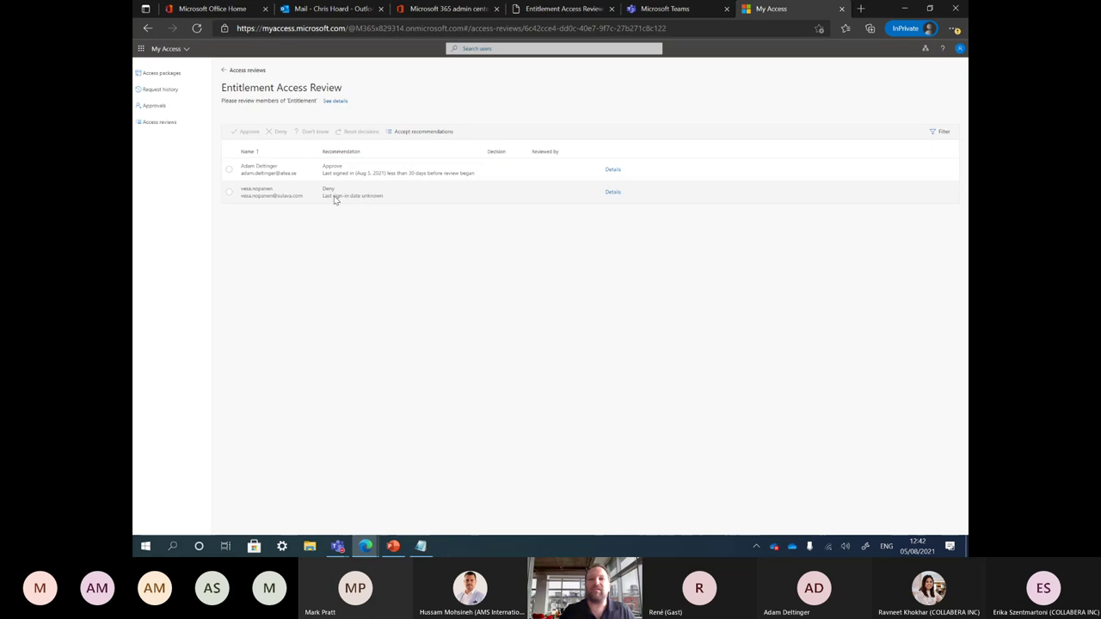
Approve continued access for the first listed guest, stating as the reason that the guest is a great guy being worked with on this project.
{"action": "left_click", "coordinate": [229, 169]}
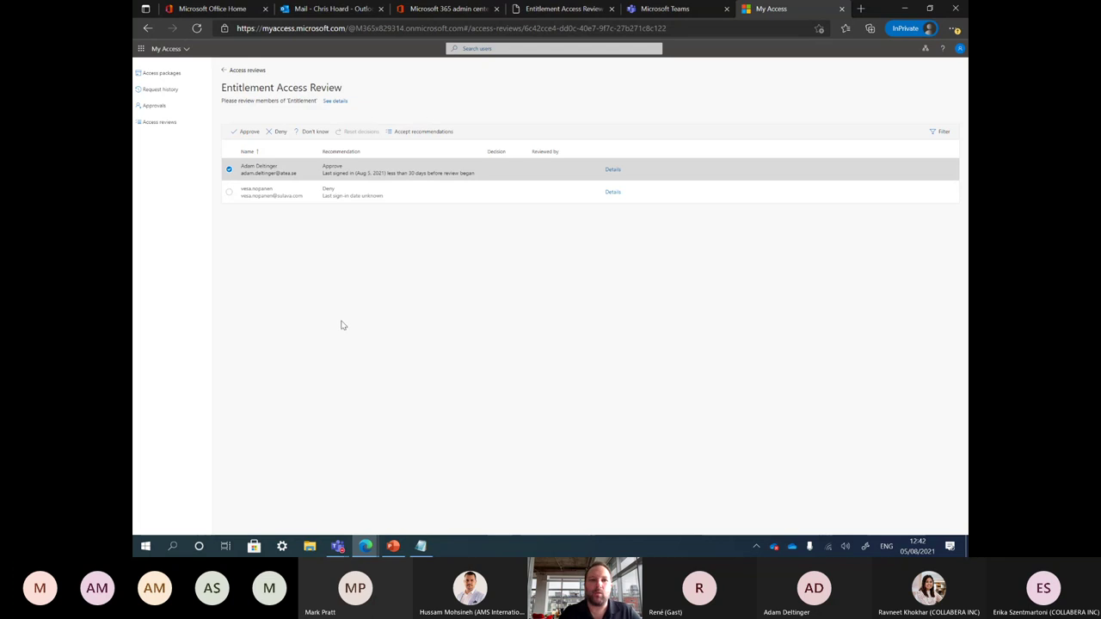
{"action": "left_click", "coordinate": [249, 132]}
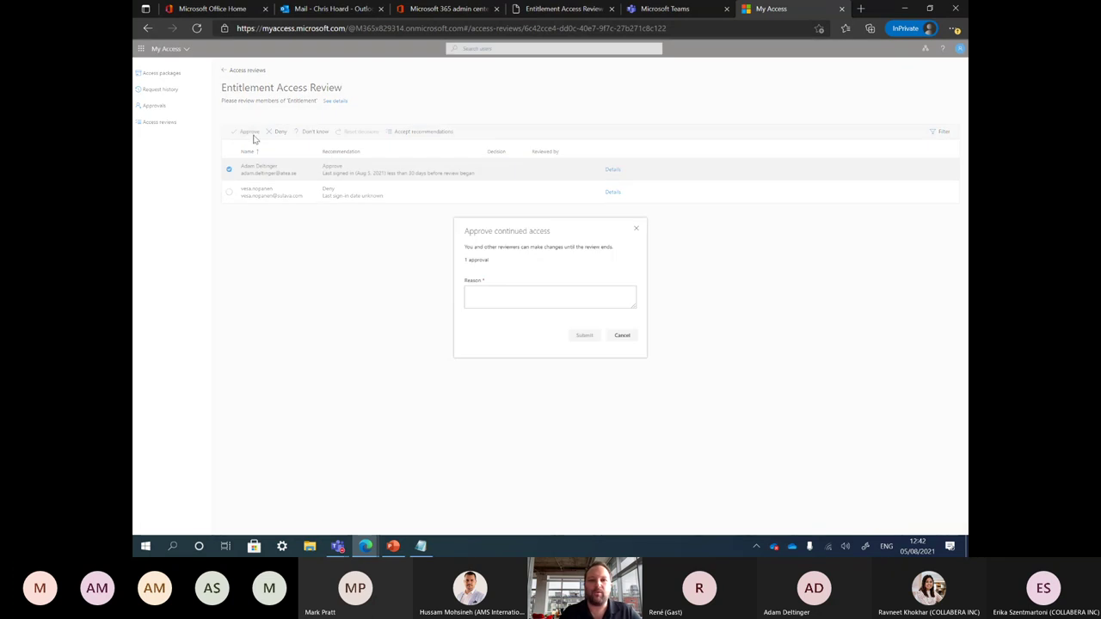
{"action": "left_click", "coordinate": [494, 300]}
{"action": "type", "text": "Adam"}
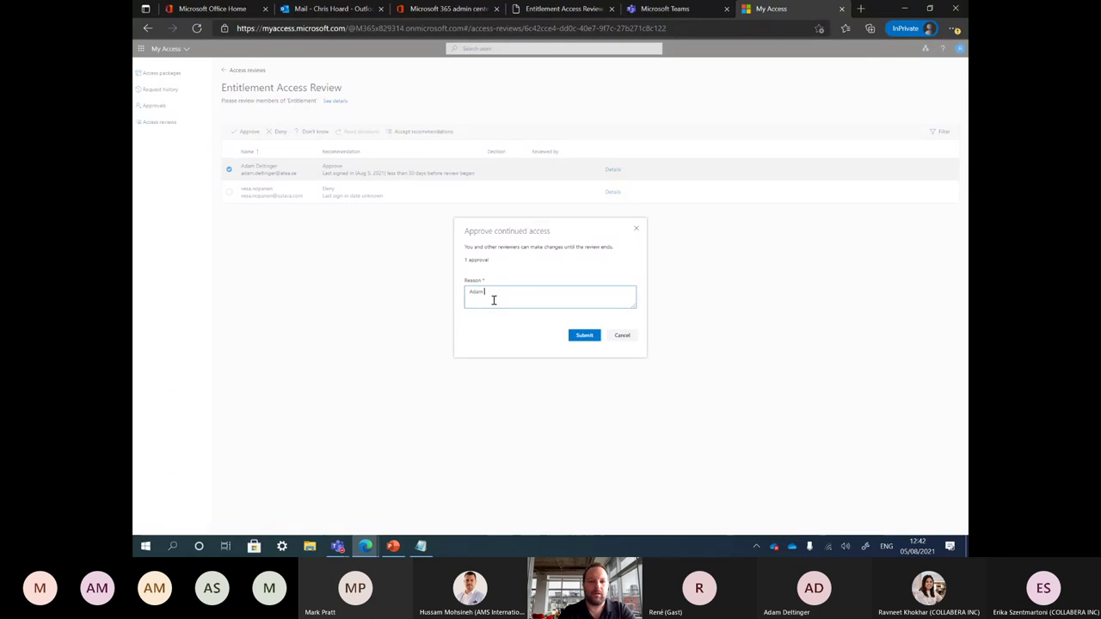
{"action": "type", "text": " is a gre"}
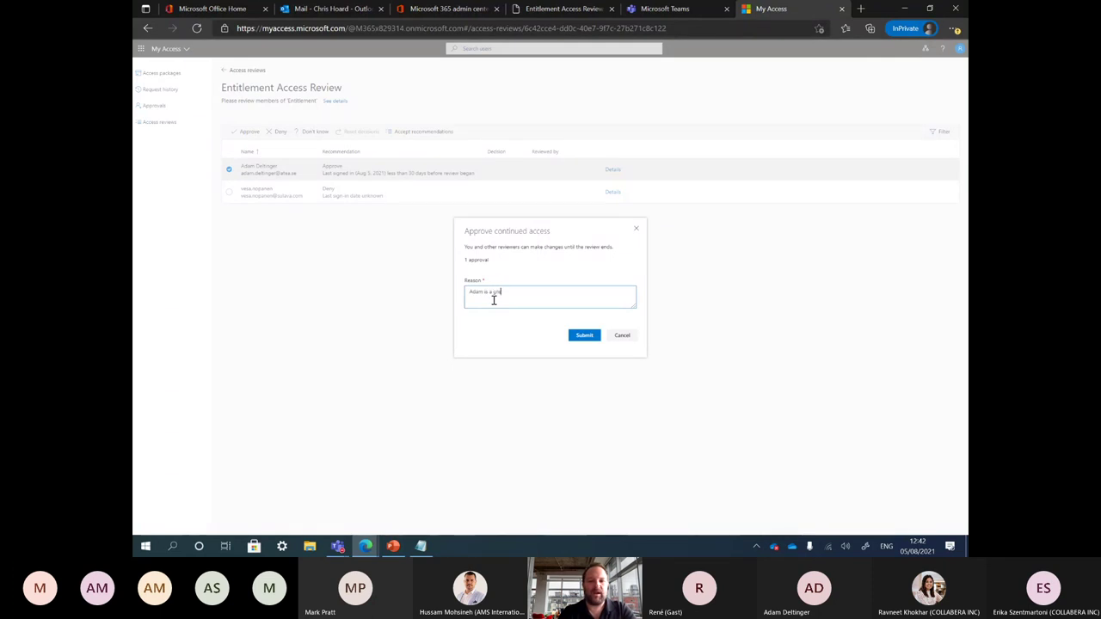
{"action": "type", "text": "at guy I am"}
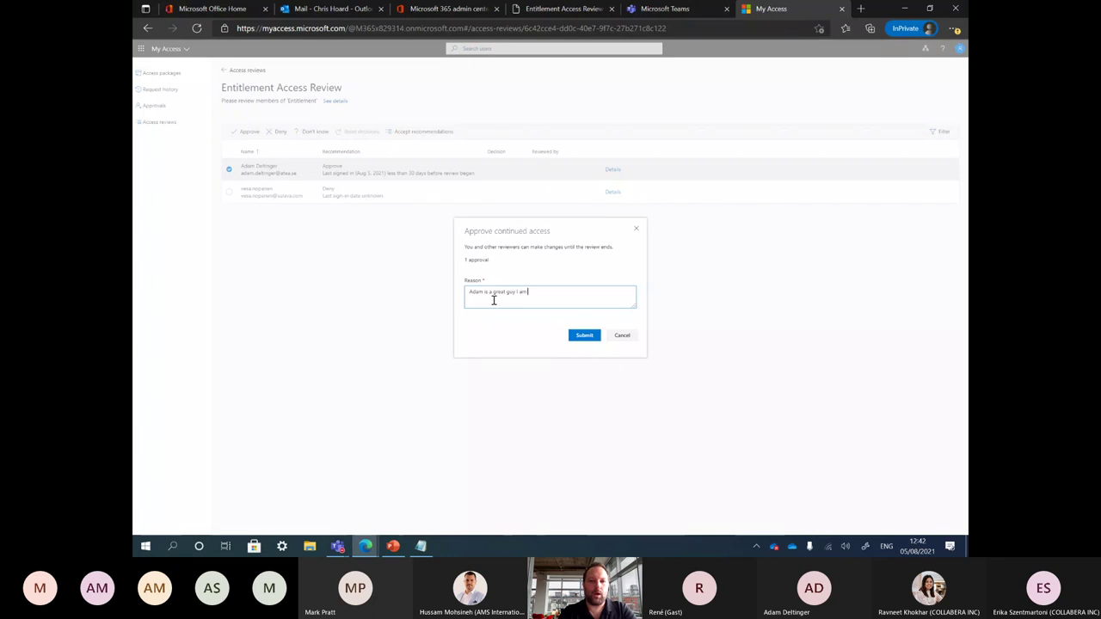
{"action": "type", "text": " working with on"}
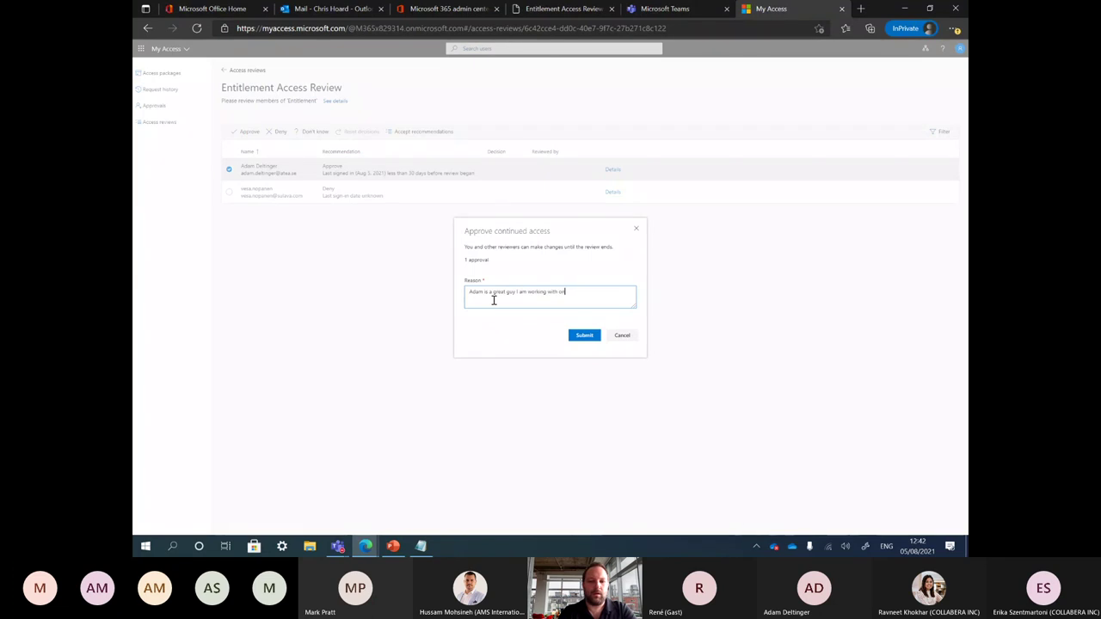
{"action": "type", "text": " this project"}
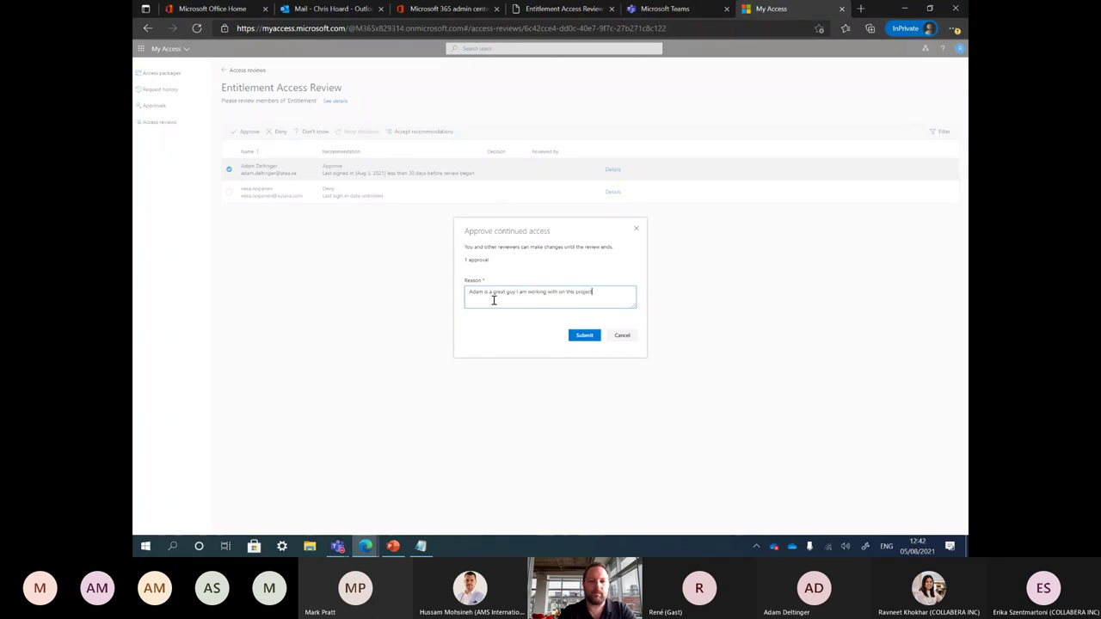
{"action": "left_click", "coordinate": [584, 336]}
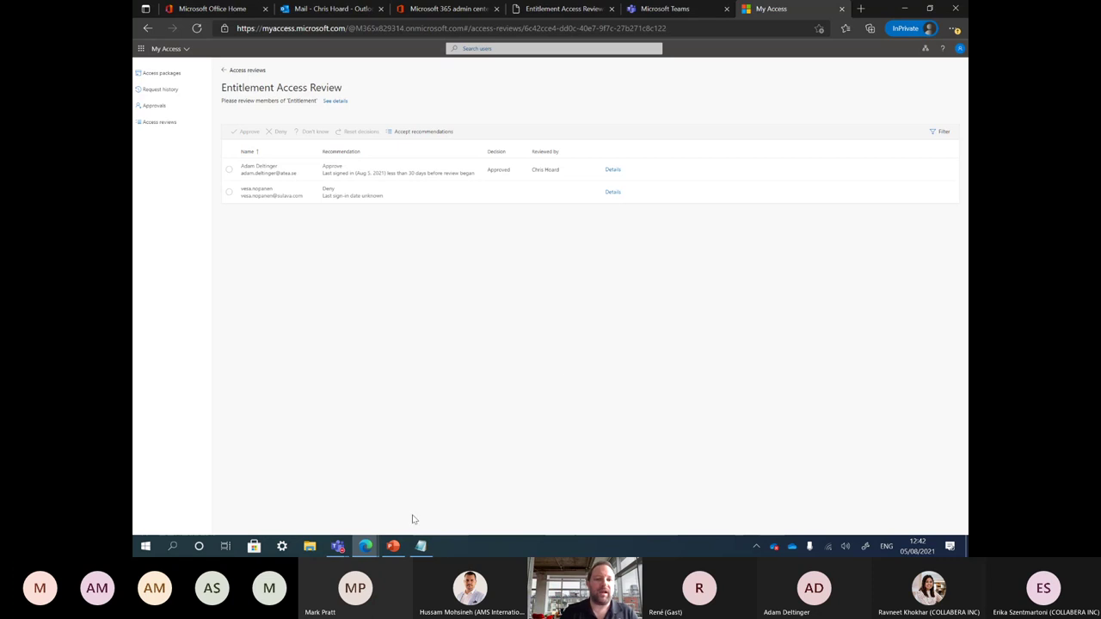
Switch to the PowerPoint slide show to view the slide on guests in multiple teams, and view the Entitlement team's members in Teams.
{"action": "left_click", "coordinate": [394, 547]}
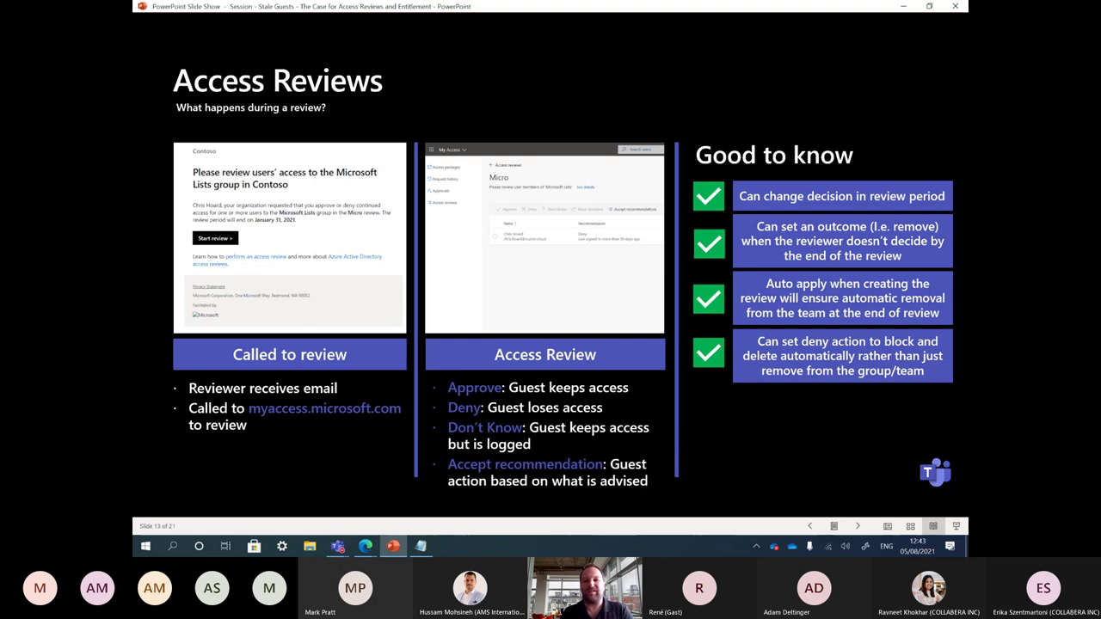
{"action": "key", "text": "Right"}
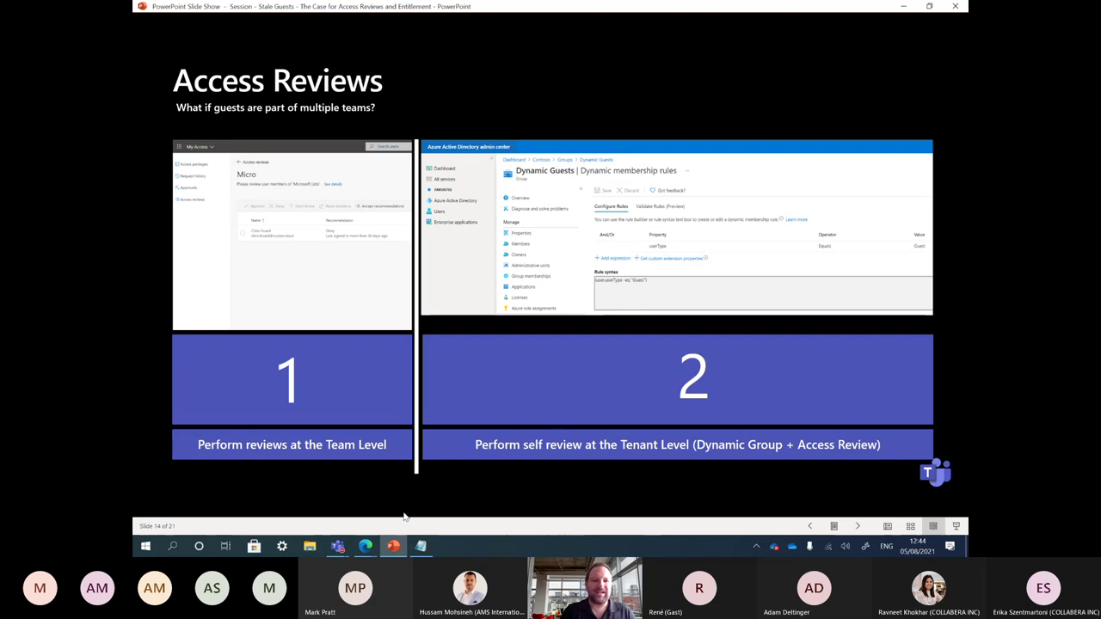
{"action": "left_click", "coordinate": [368, 541]}
{"action": "left_click", "coordinate": [326, 484]}
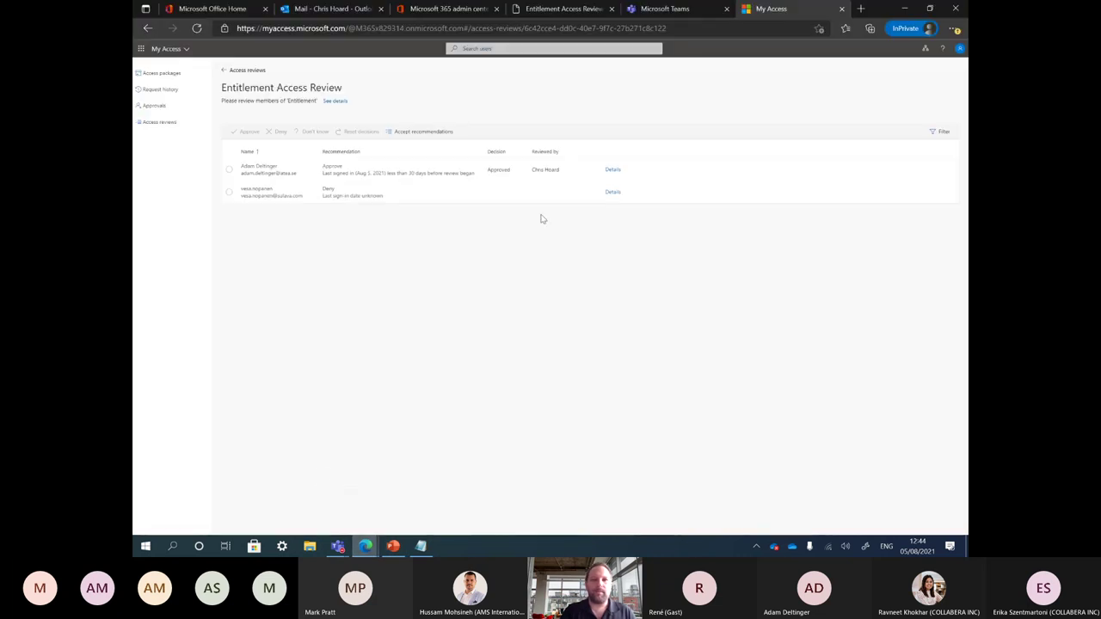
{"action": "left_click", "coordinate": [647, 8]}
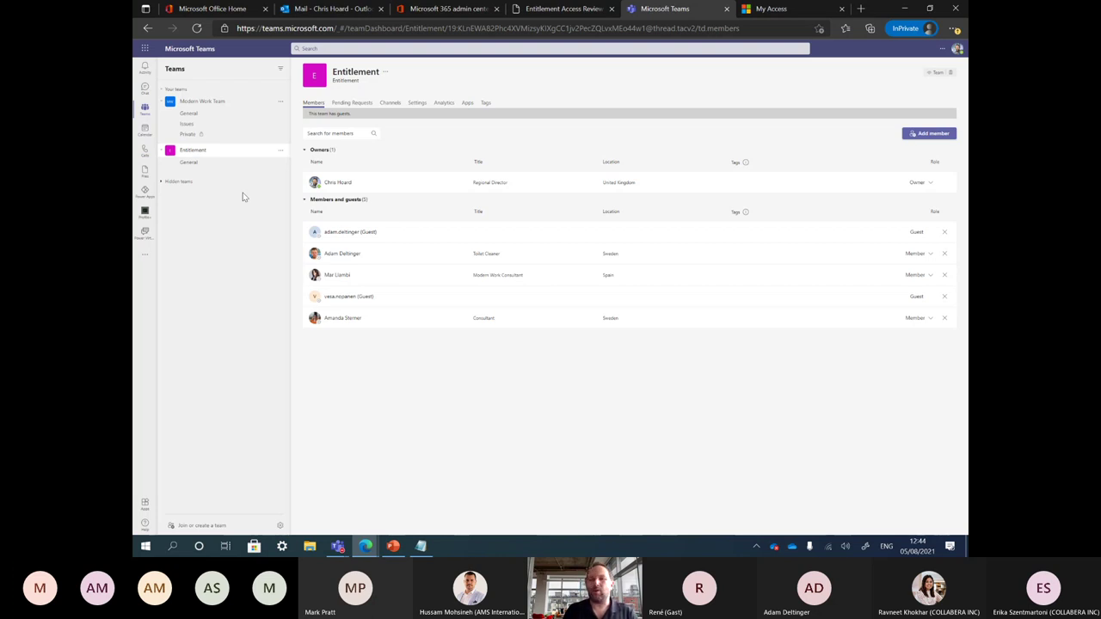
Advance the PowerPoint slide show to the What is Entitlement slide, and view the Entitlement team's Add members dialog in Teams without adding anyone.
{"action": "left_click", "coordinate": [393, 545]}
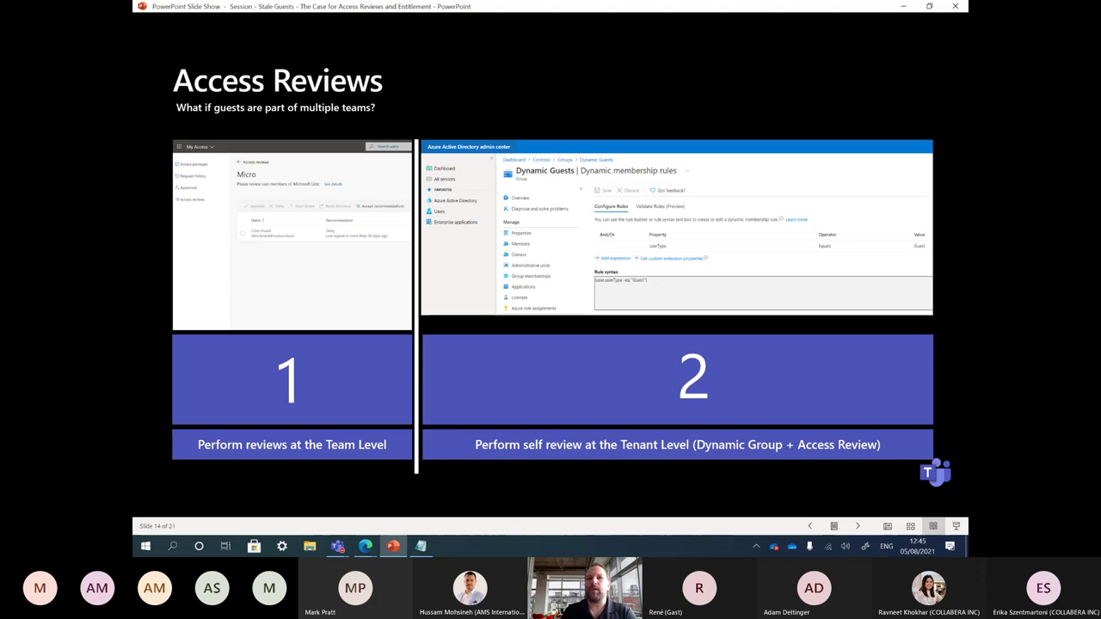
{"action": "key", "text": "Right"}
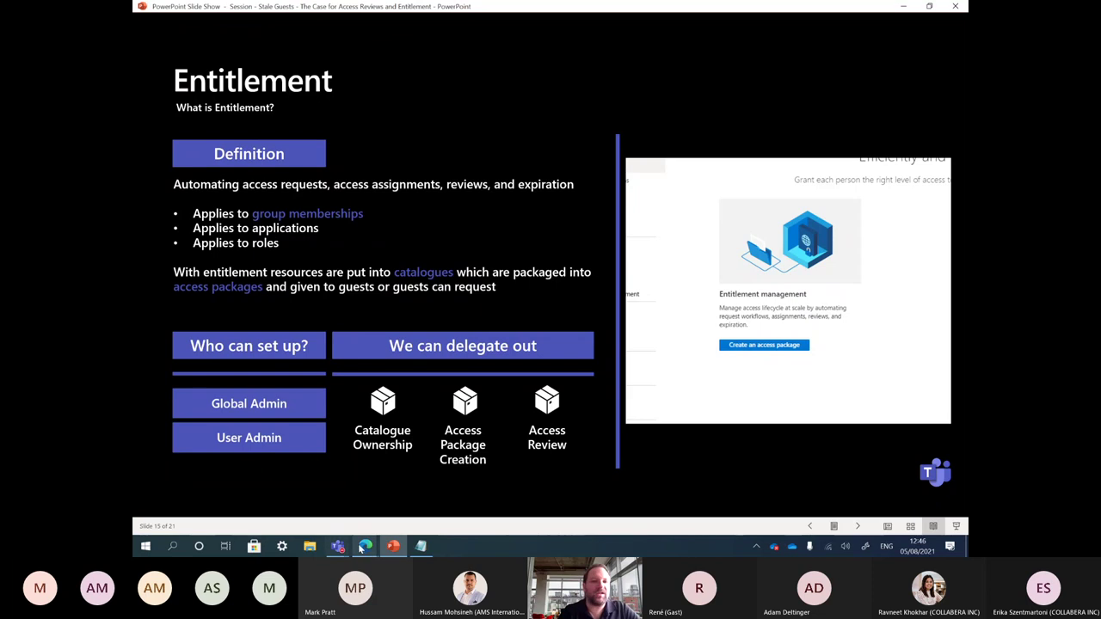
{"action": "mouse_move", "coordinate": [365, 548]}
{"action": "left_click", "coordinate": [306, 491]}
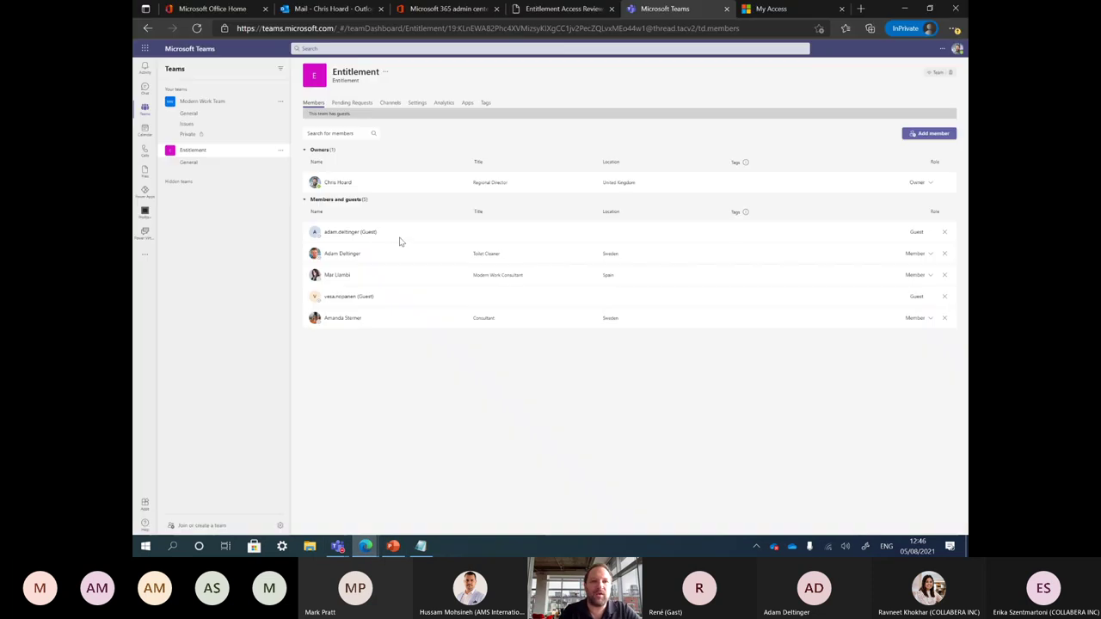
{"action": "left_click", "coordinate": [280, 150]}
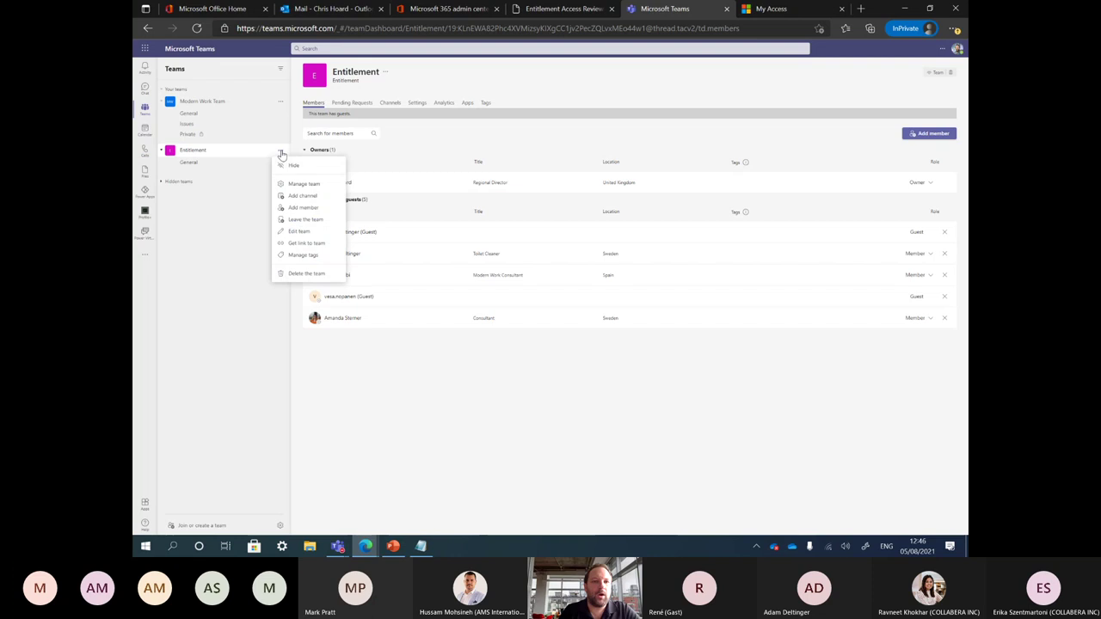
{"action": "left_click", "coordinate": [316, 211]}
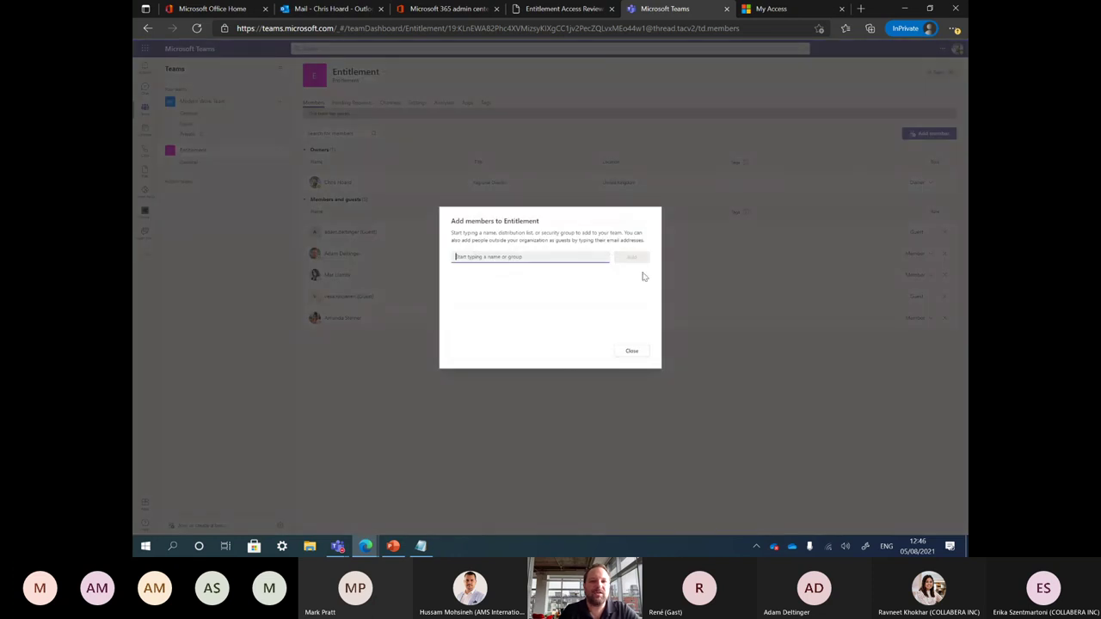
{"action": "left_click", "coordinate": [632, 351]}
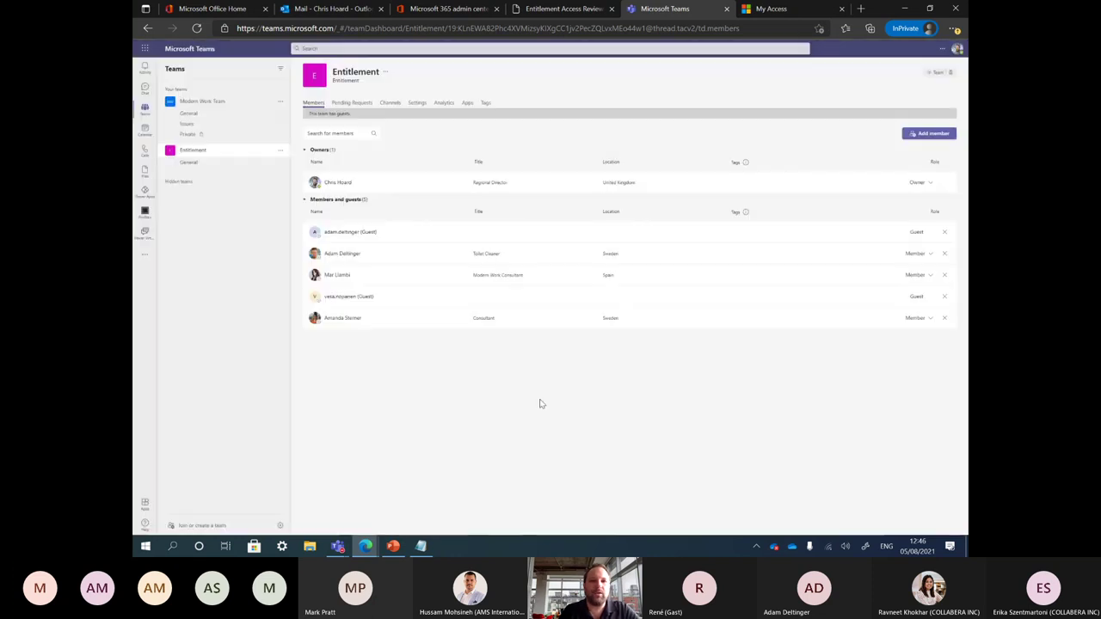
Advance the PowerPoint slide show to the Entitlement Management setup slide, and open Identity Governance in the Azure Active Directory admin center.
{"action": "left_click", "coordinate": [393, 545]}
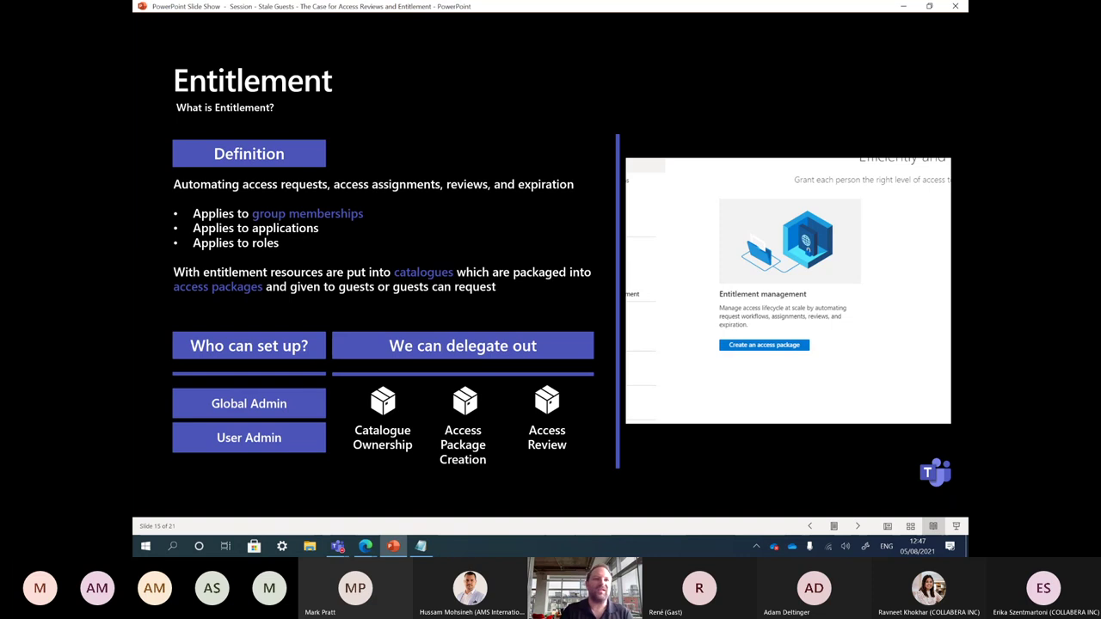
{"action": "key", "text": "Right"}
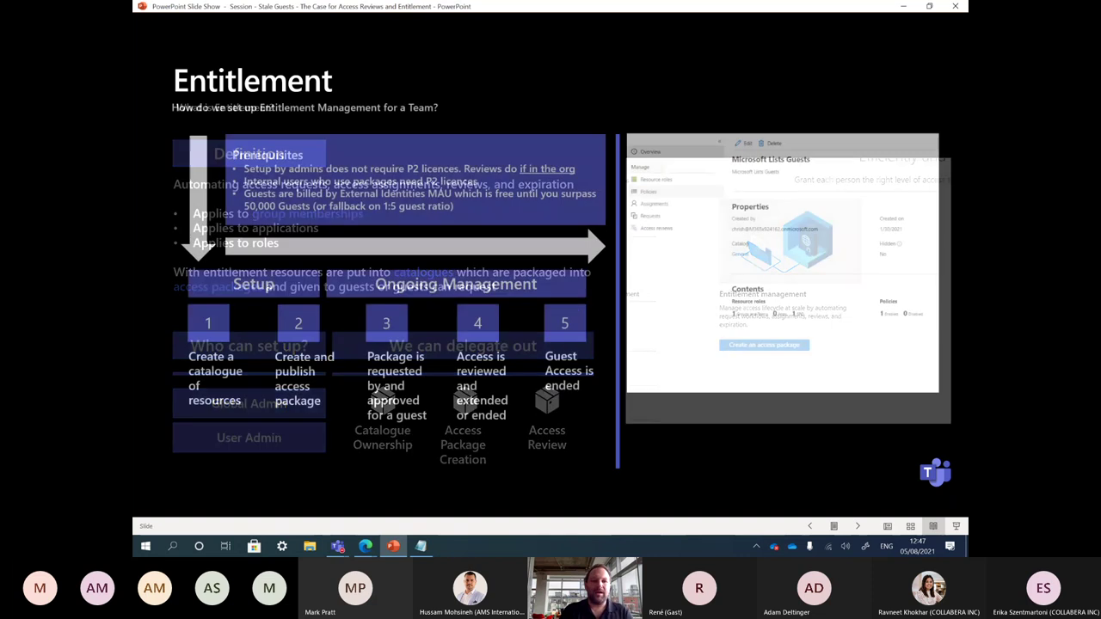
{"action": "mouse_move", "coordinate": [370, 551]}
{"action": "left_click", "coordinate": [305, 492]}
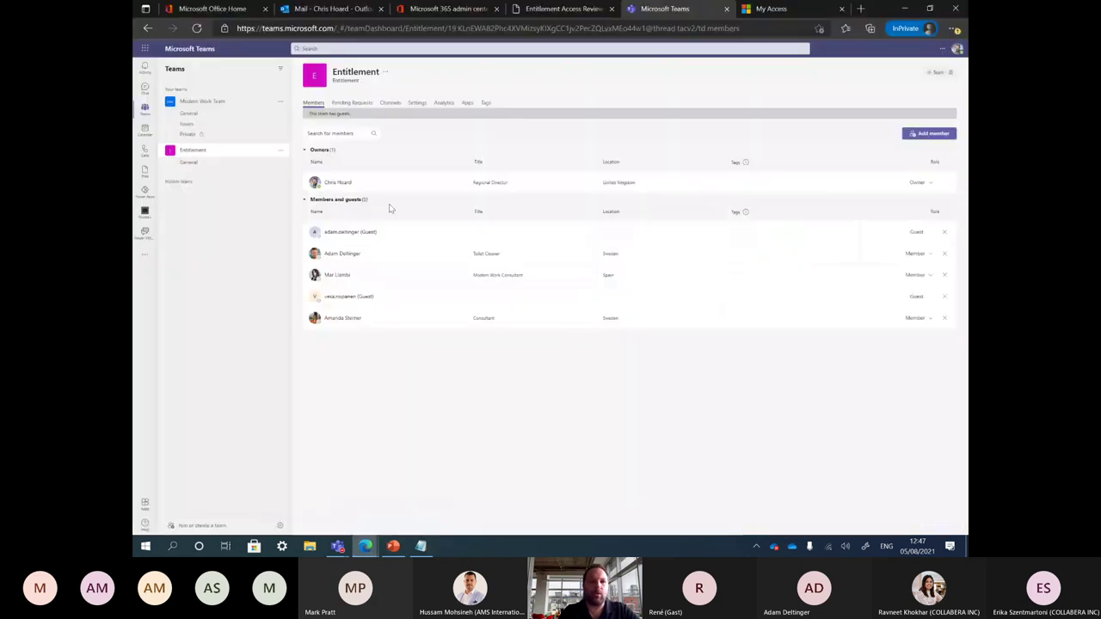
{"action": "left_click", "coordinate": [544, 14]}
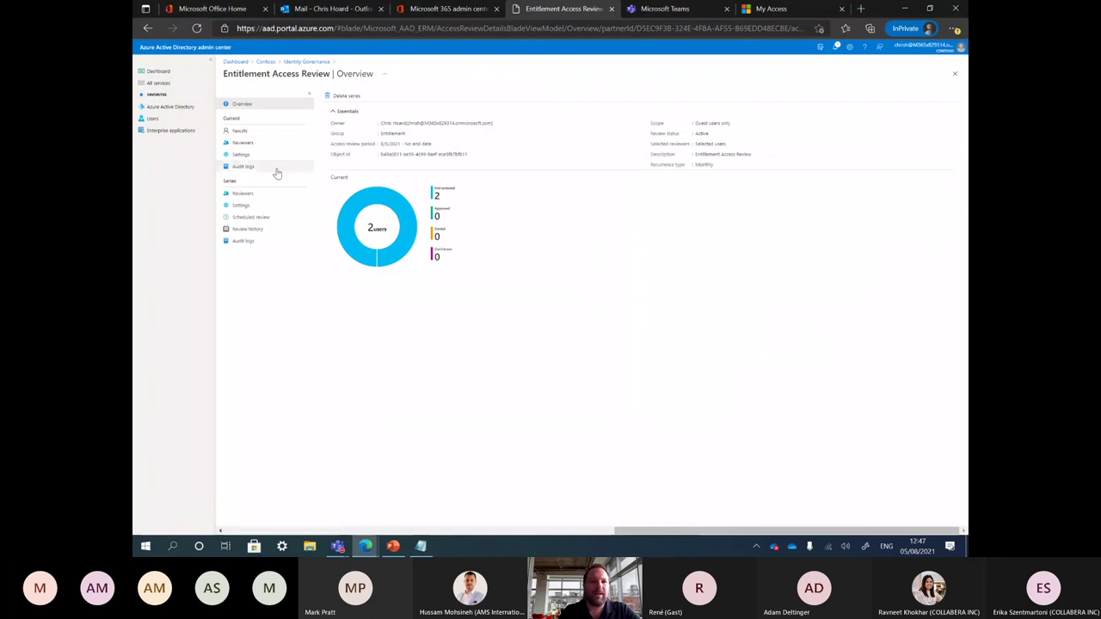
{"action": "left_click", "coordinate": [180, 109]}
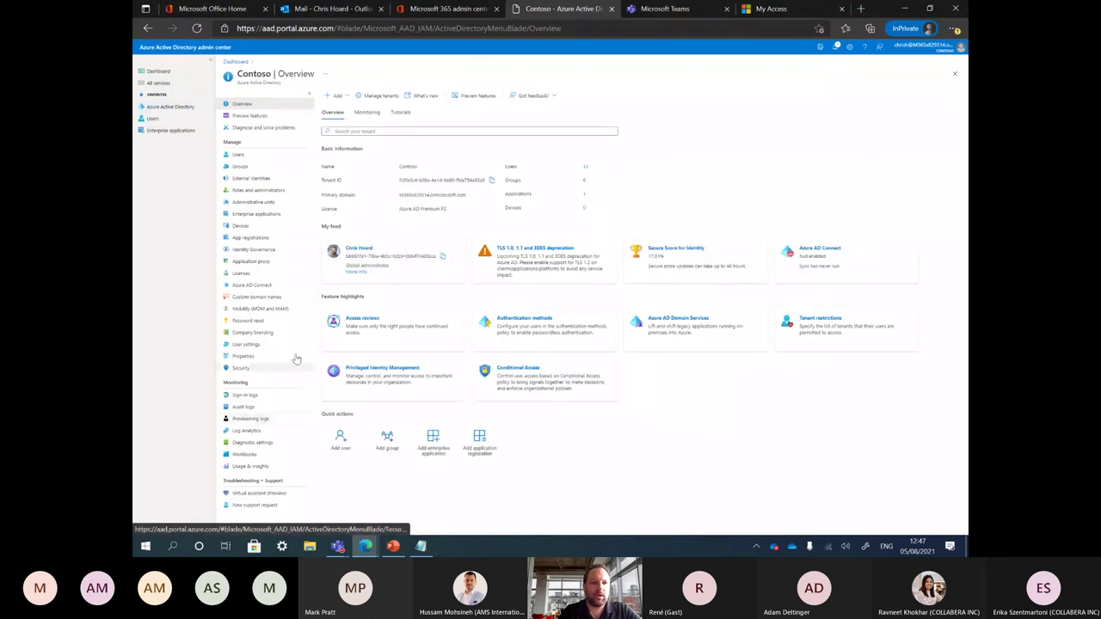
{"action": "left_click", "coordinate": [277, 249]}
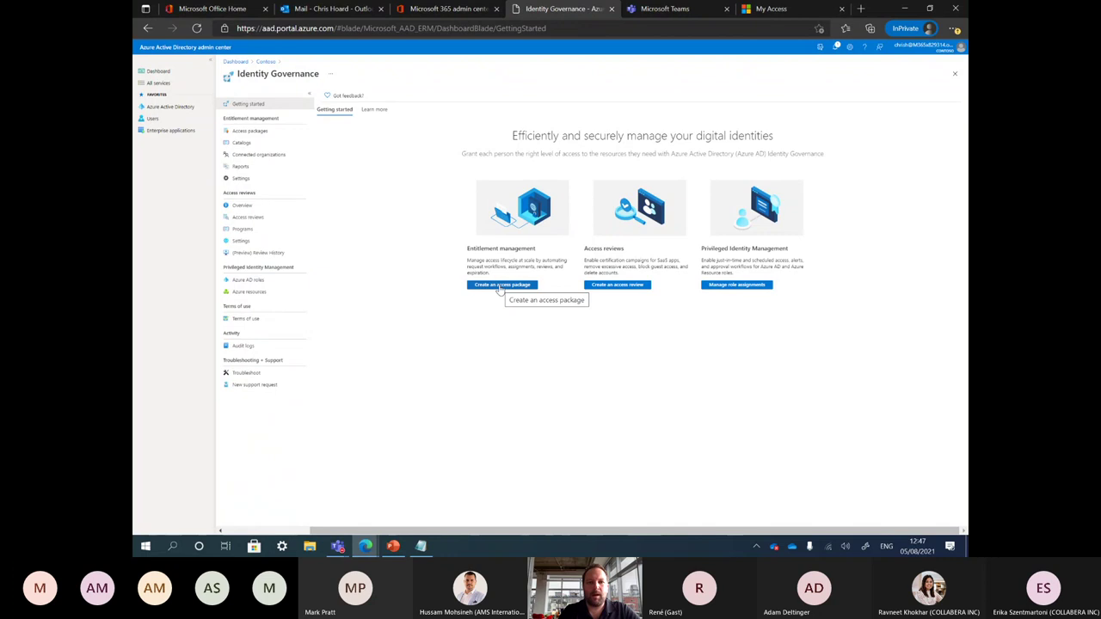
Create a new entitlement management catalog named Entitlement, using the same text as its description.
{"action": "left_click", "coordinate": [261, 144]}
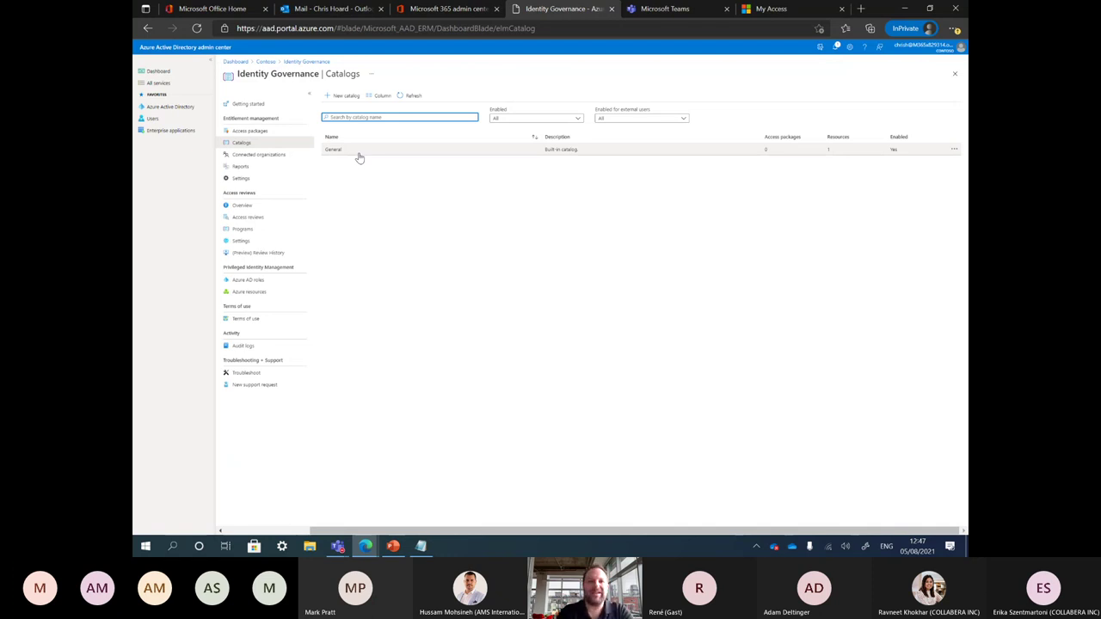
{"action": "left_click", "coordinate": [344, 95]}
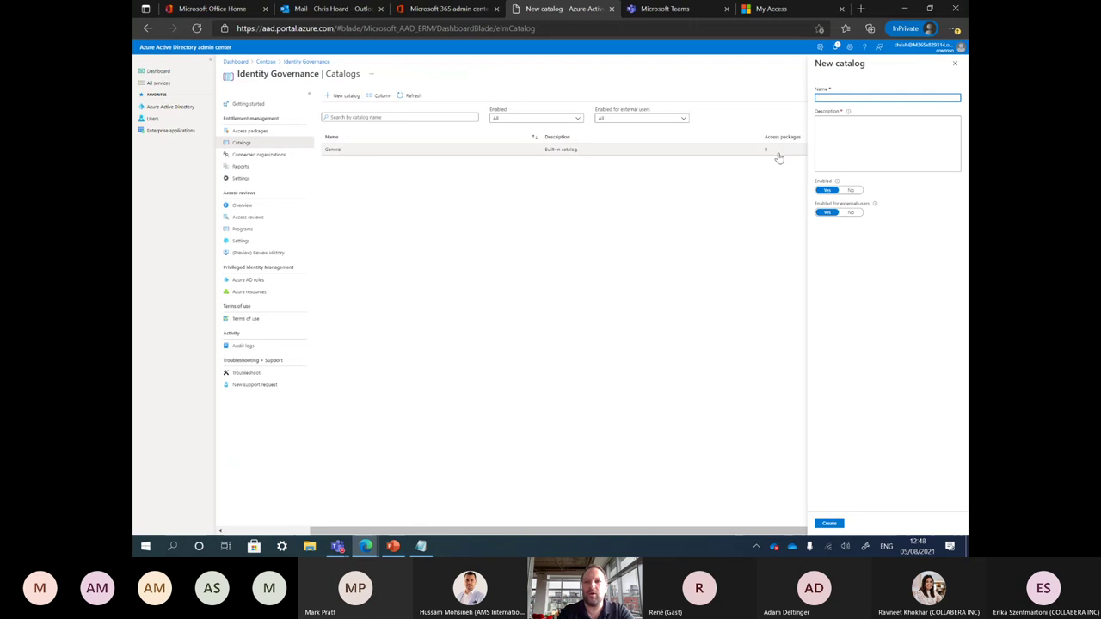
{"action": "type", "text": "Entitle"}
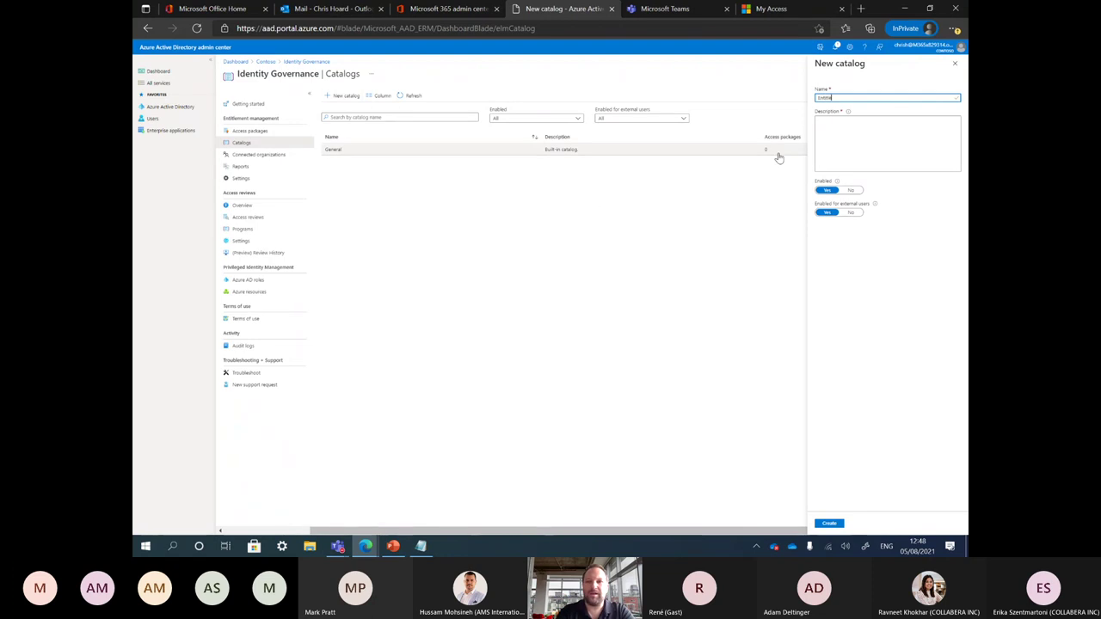
{"action": "type", "text": "ment"}
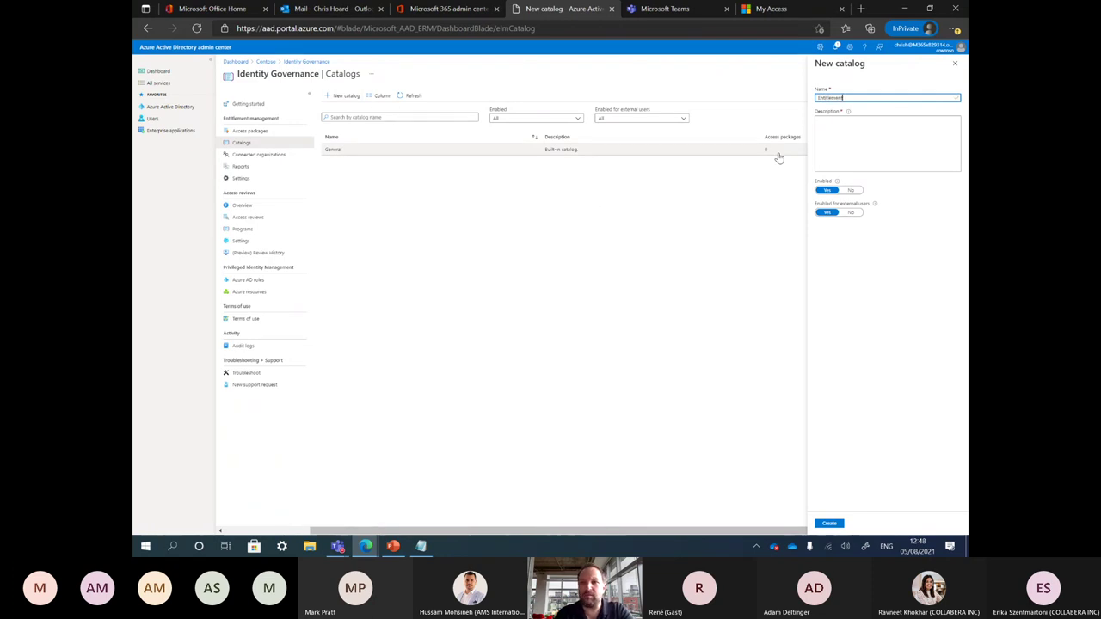
{"action": "left_click_drag", "start_coordinate": [848, 98], "coordinate": [793, 101]}
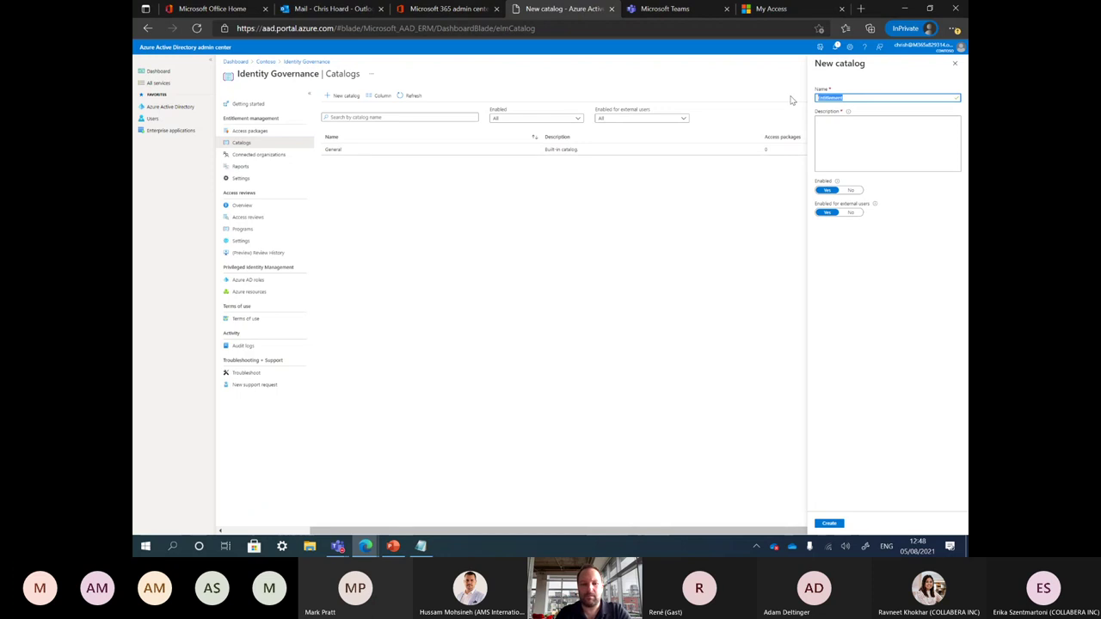
{"action": "key", "text": "ctrl+c"}
{"action": "left_click", "coordinate": [821, 150]}
{"action": "key", "text": "ctrl+v"}
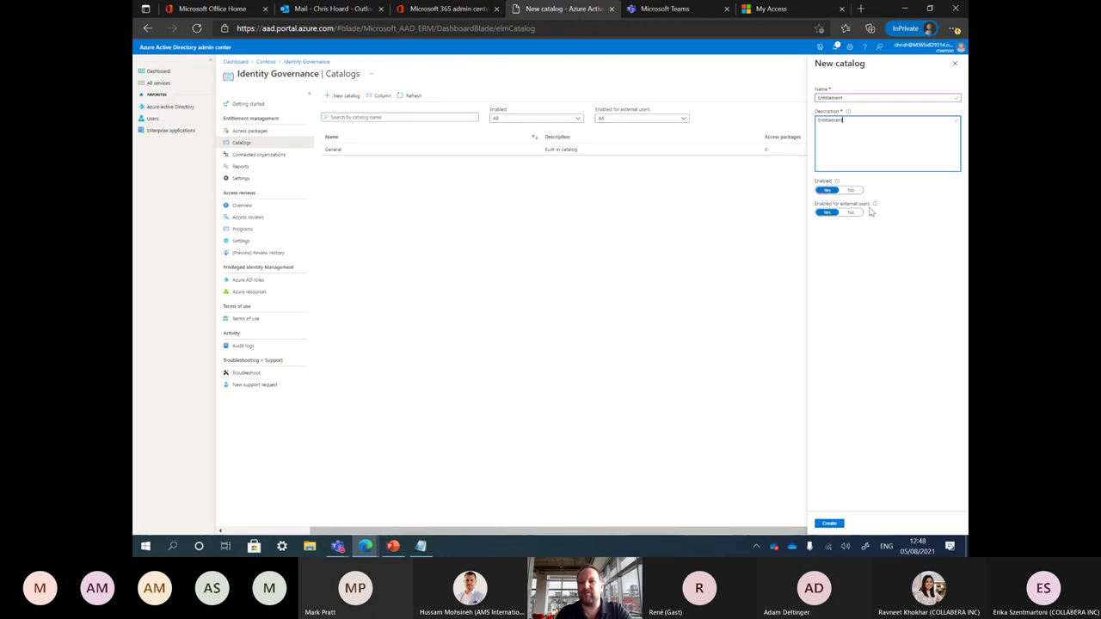
{"action": "left_click", "coordinate": [830, 523]}
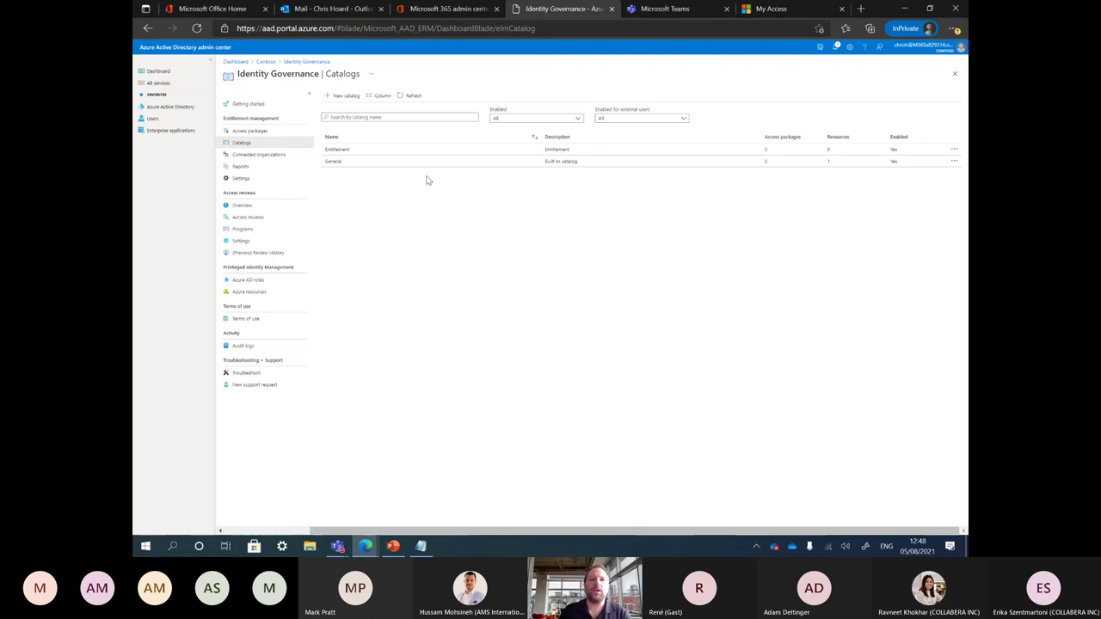
View the new access package form from within the Entitlement catalog, and return to Identity Governance without creating a package.
{"action": "left_click", "coordinate": [368, 151]}
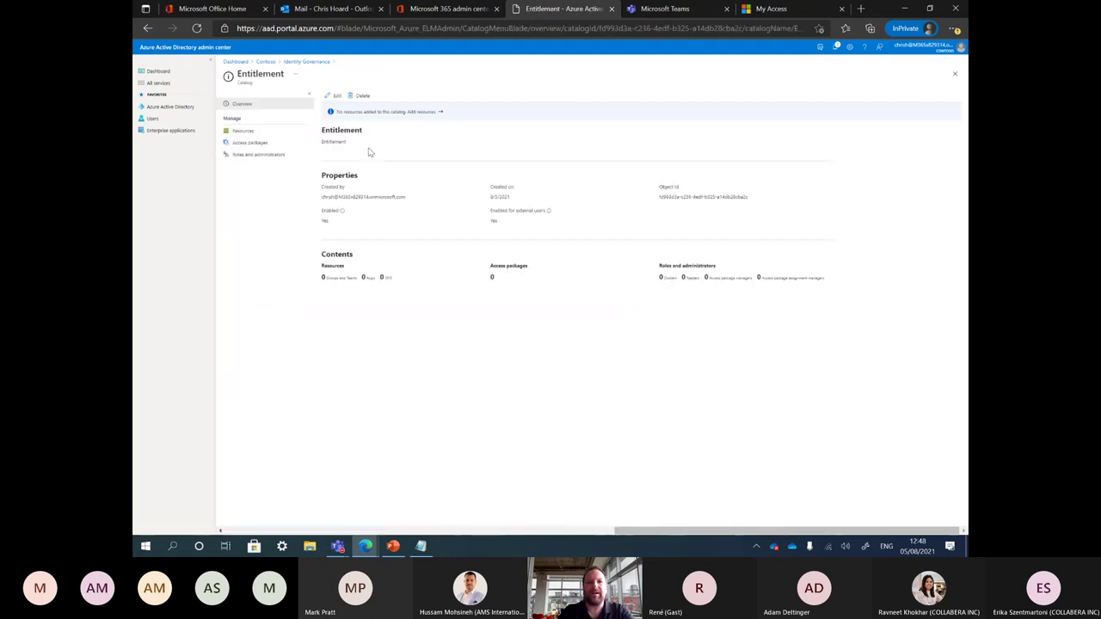
{"action": "left_click", "coordinate": [277, 146]}
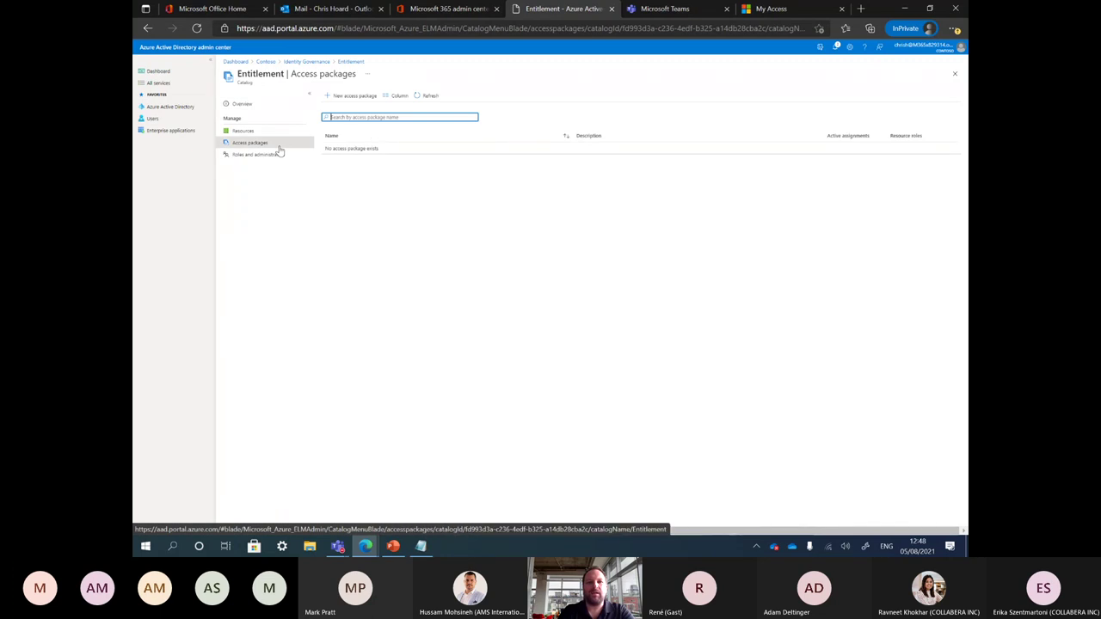
{"action": "left_click", "coordinate": [349, 102]}
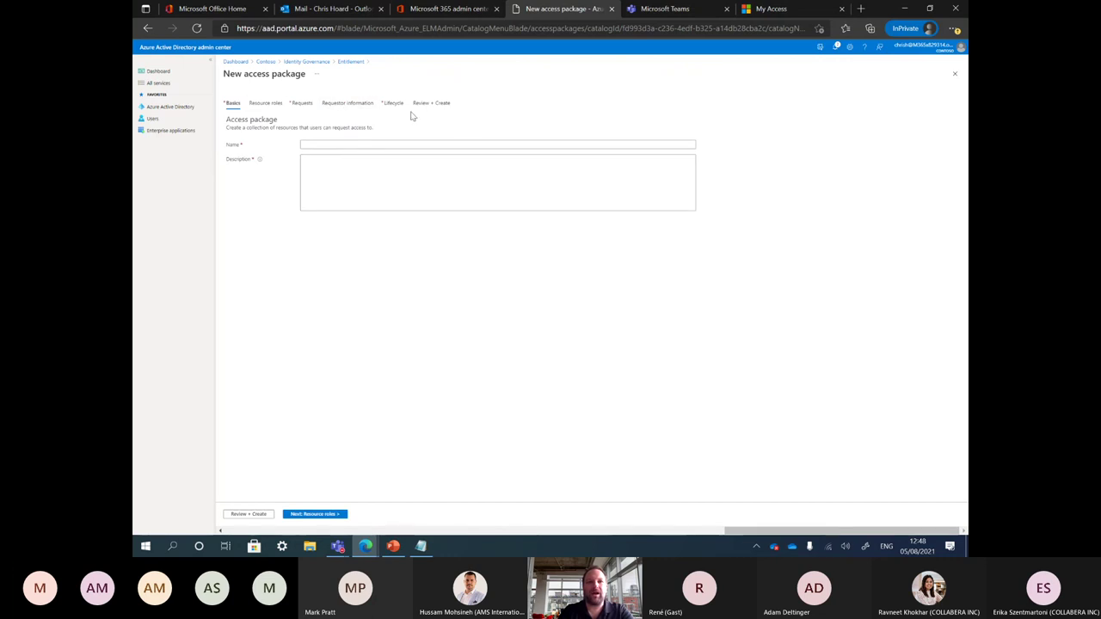
{"action": "left_click", "coordinate": [322, 65]}
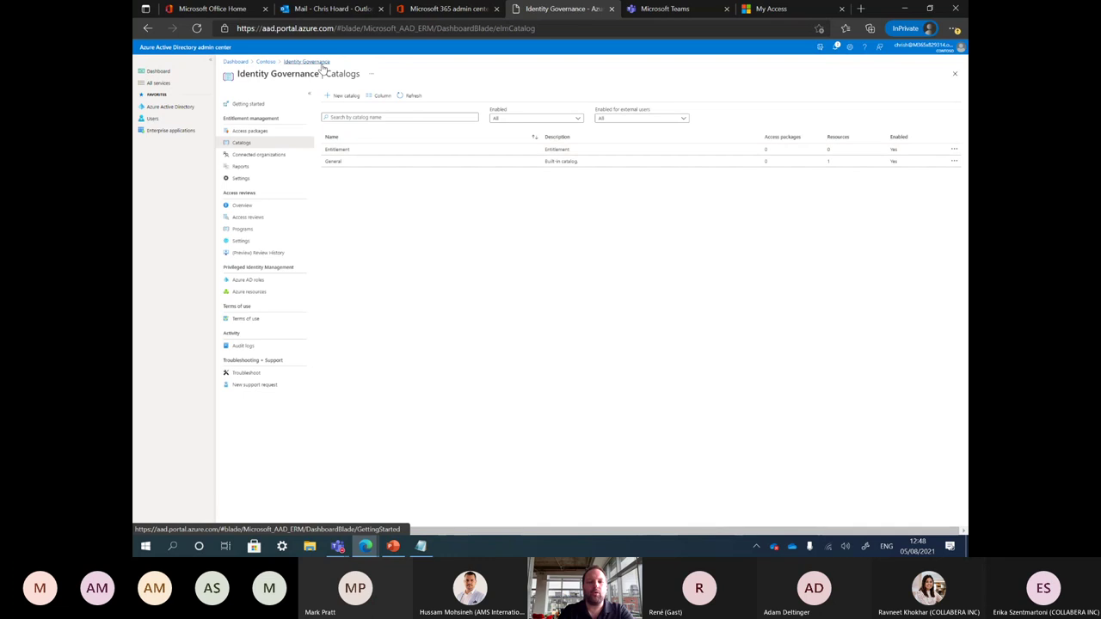
Start a new access package from the Identity Governance overview and name it Entitlement Team Package.
{"action": "left_click", "coordinate": [259, 105]}
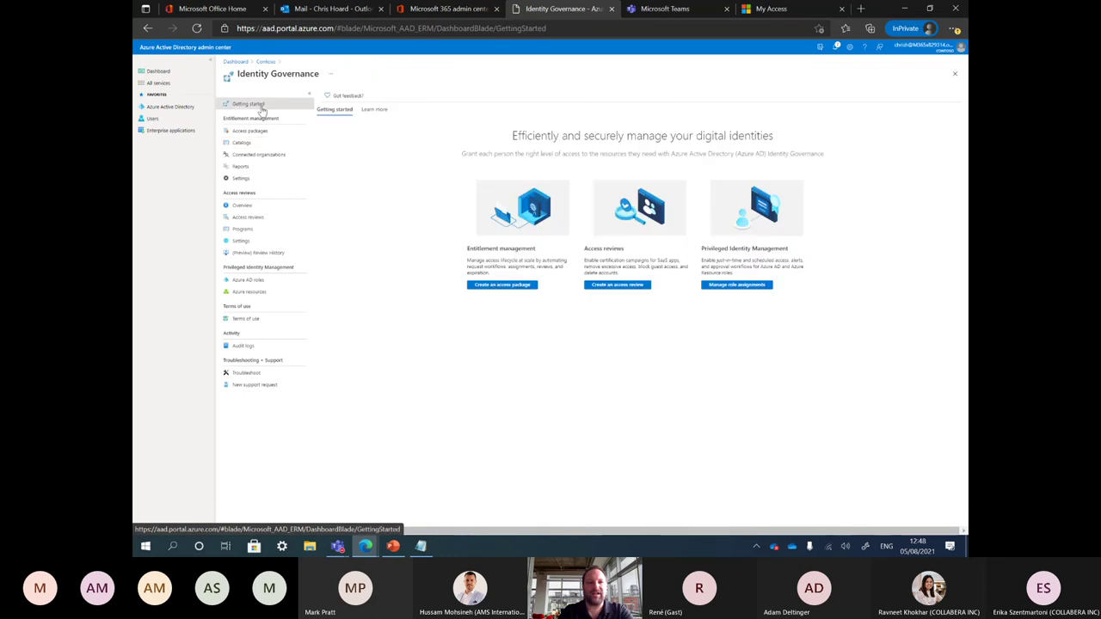
{"action": "left_click", "coordinate": [501, 285]}
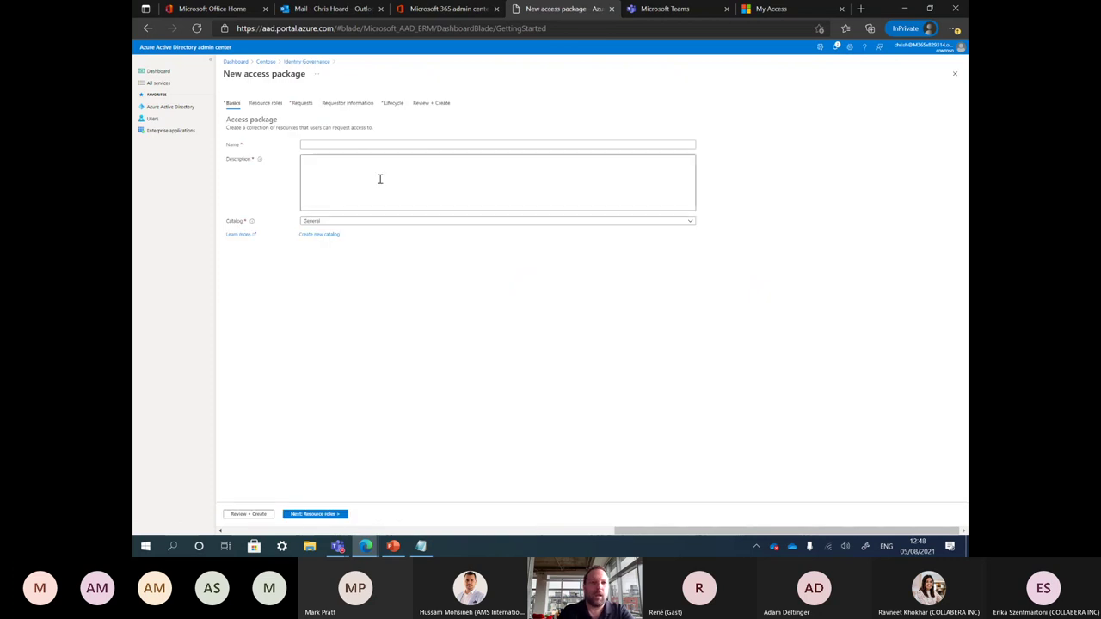
{"action": "left_click", "coordinate": [344, 144]}
{"action": "type", "text": "ERM"}
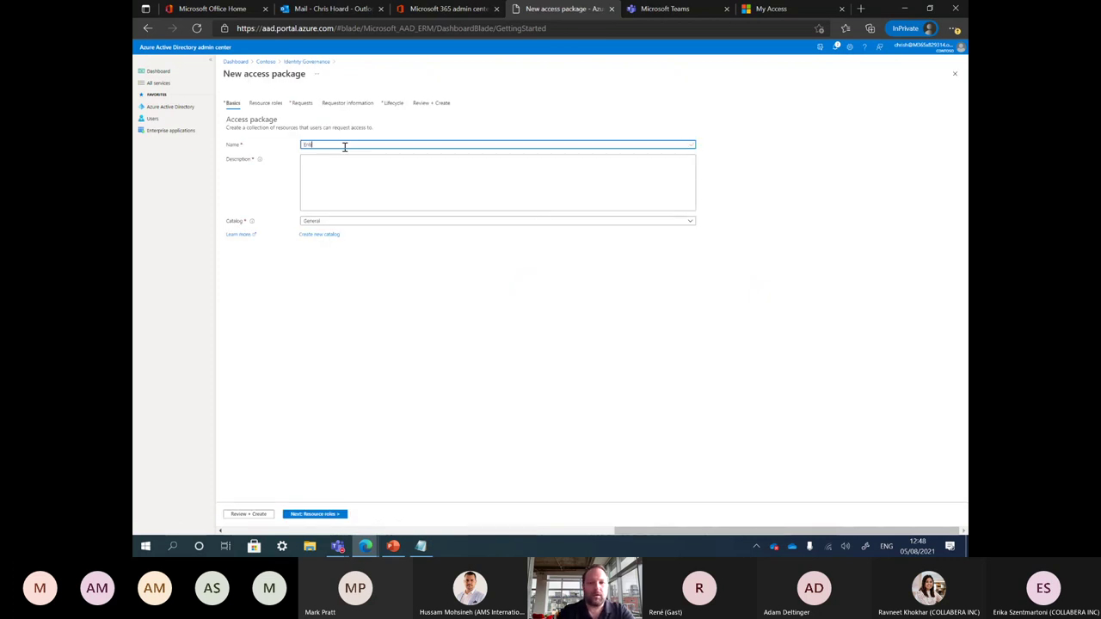
{"action": "type", "text": " Team"}
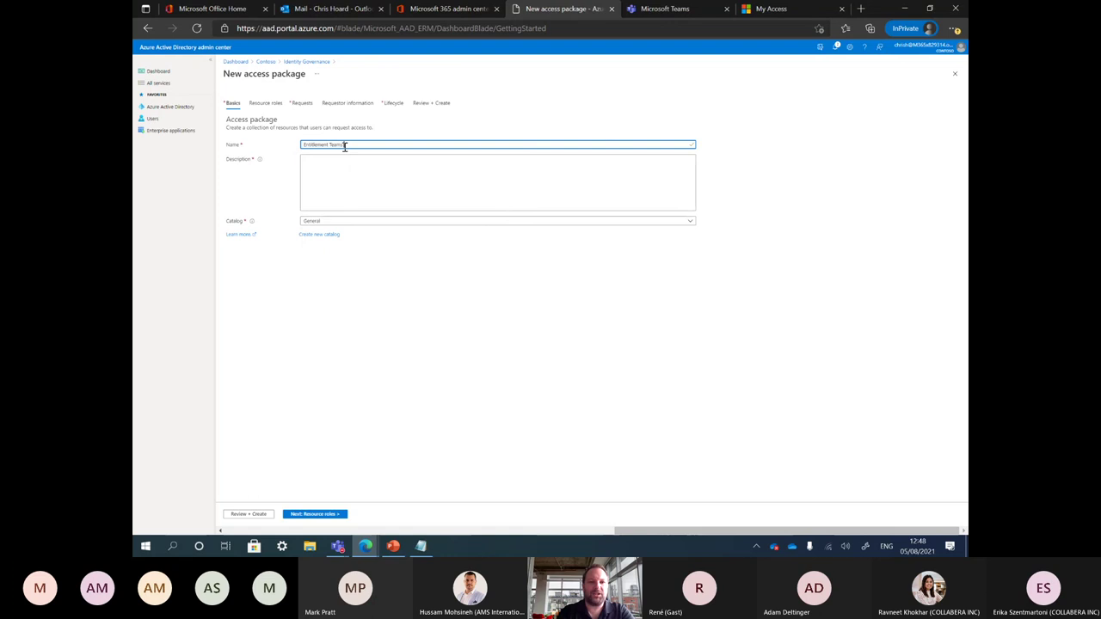
{"action": "type", "text": " Package"}
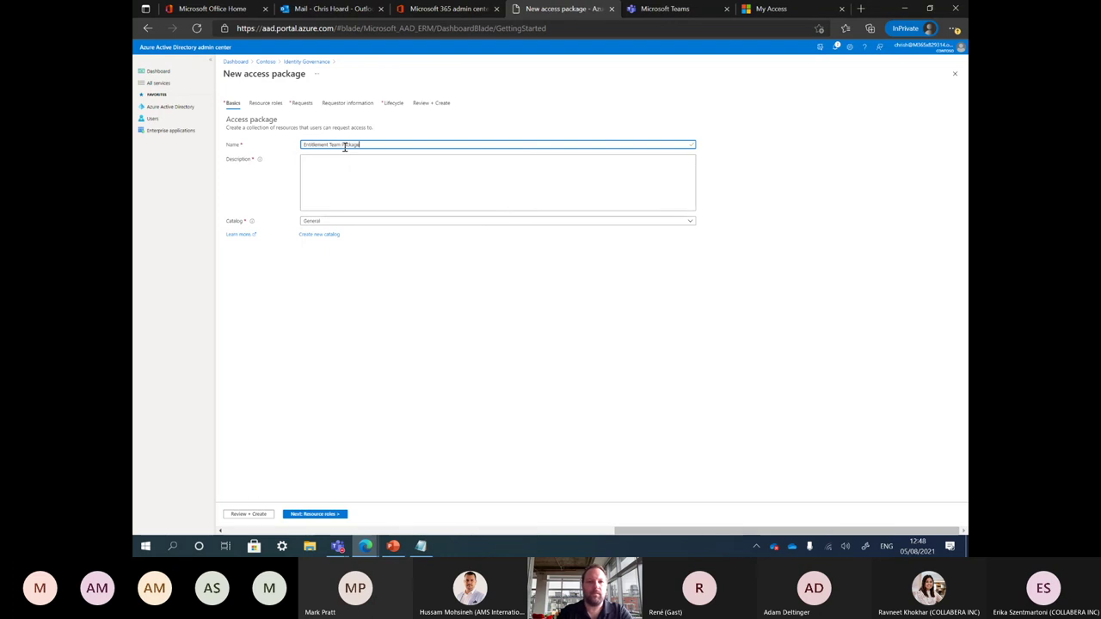
Reuse the access package's name as its description and assign the package to the Entitlement catalog.
{"action": "key", "text": "ctrl+a"}
{"action": "key", "text": "ctrl+c"}
{"action": "left_click", "coordinate": [361, 172]}
{"action": "key", "text": "ctrl+v"}
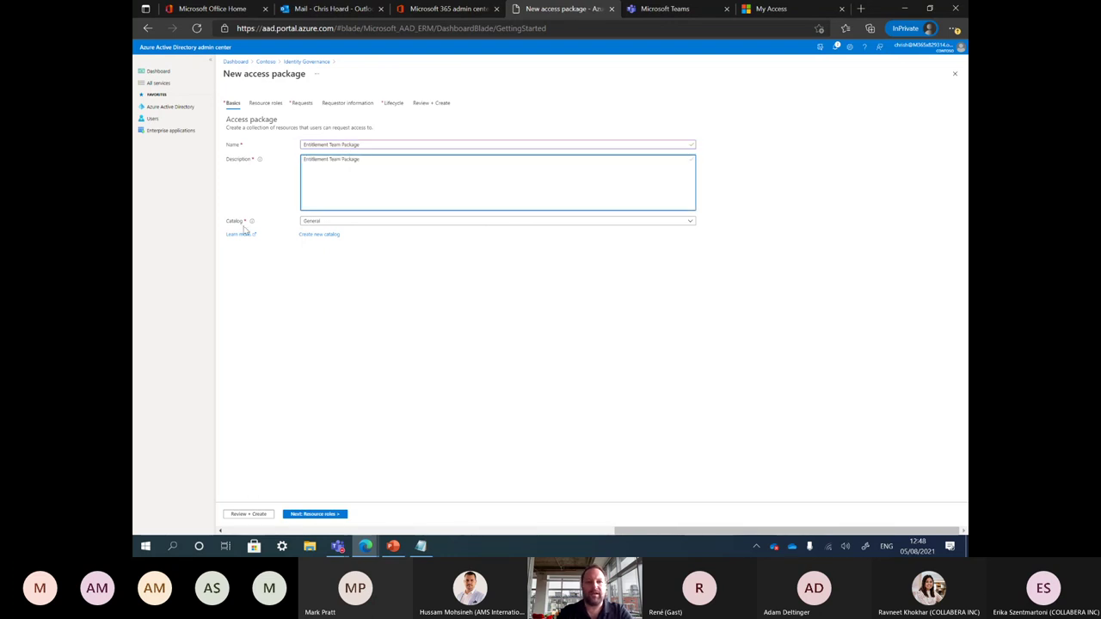
{"action": "left_click", "coordinate": [312, 221]}
{"action": "left_click", "coordinate": [338, 246]}
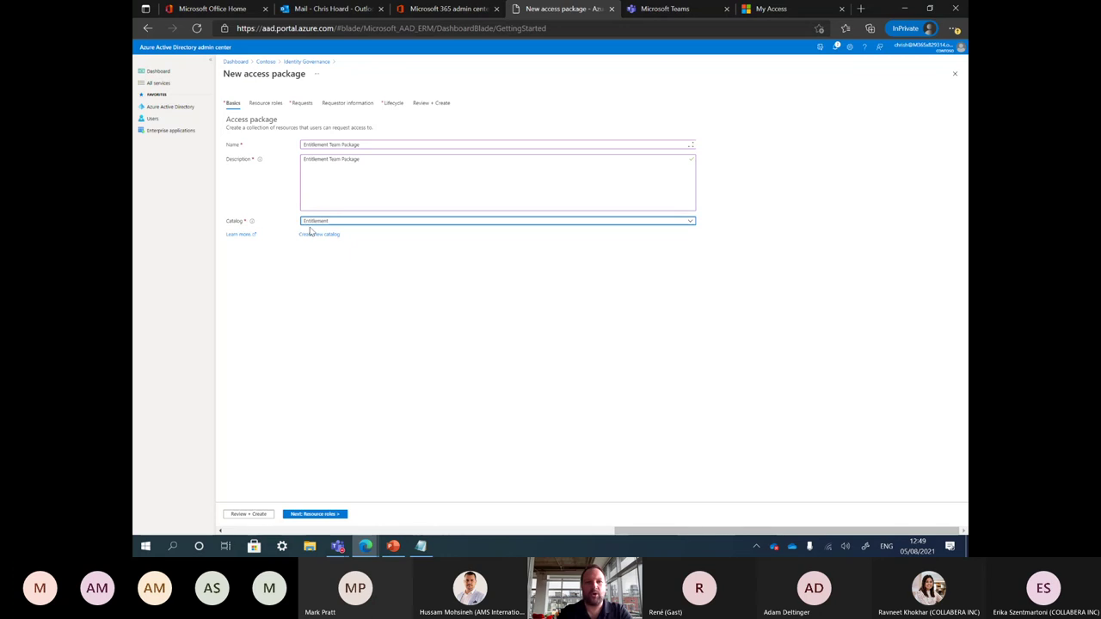
Add the Entitlement team, which is not yet in the catalog, as a package resource with the Member role.
{"action": "left_click", "coordinate": [310, 515]}
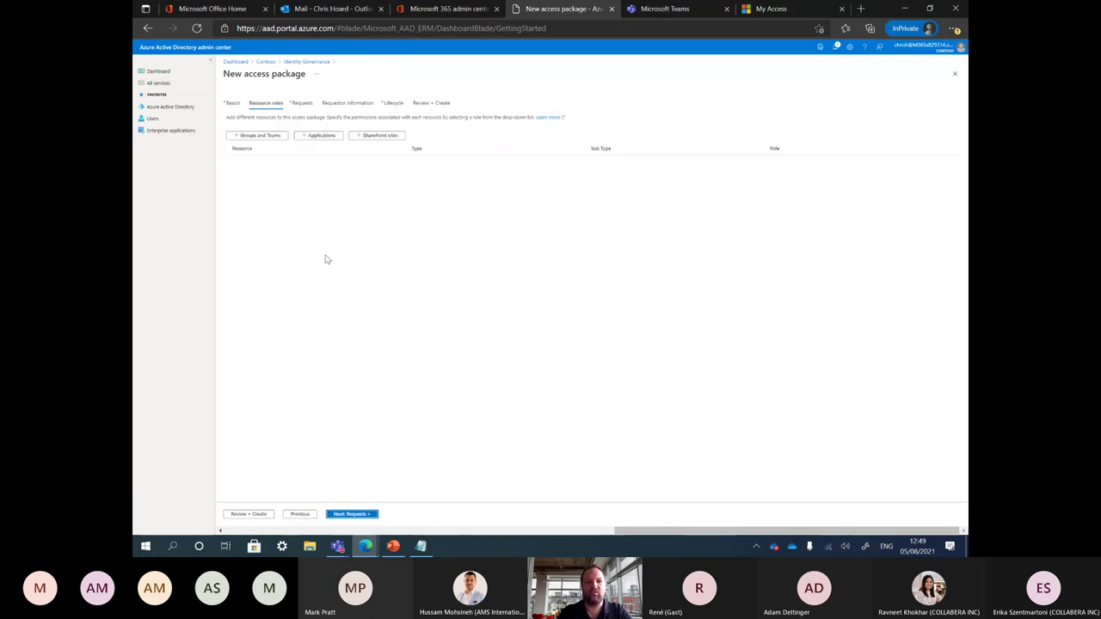
{"action": "left_click", "coordinate": [275, 139]}
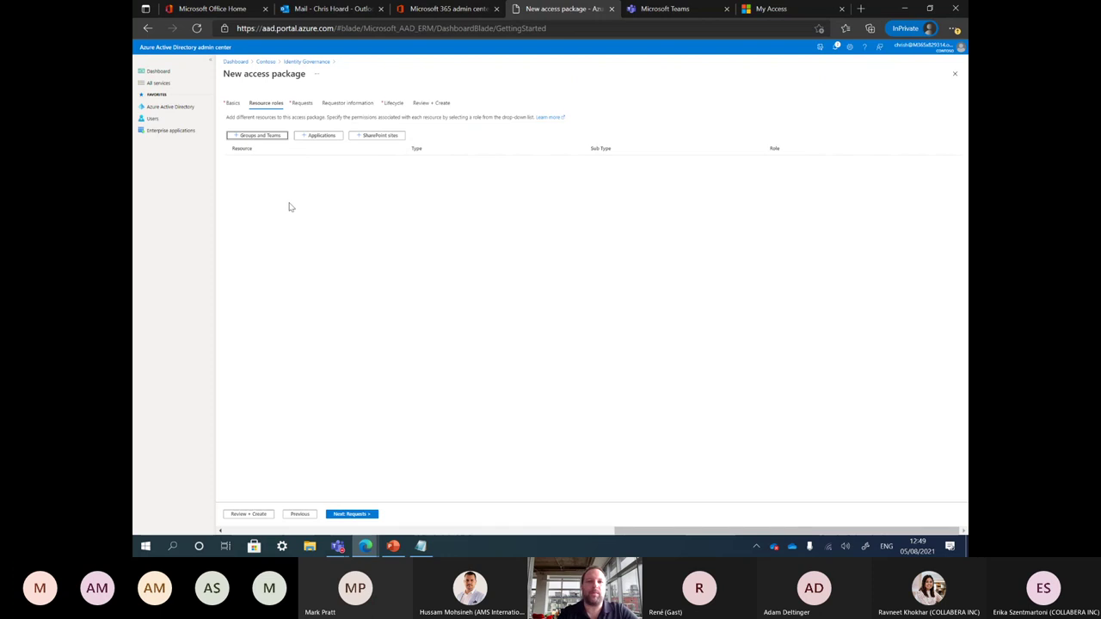
{"action": "left_click", "coordinate": [268, 139]}
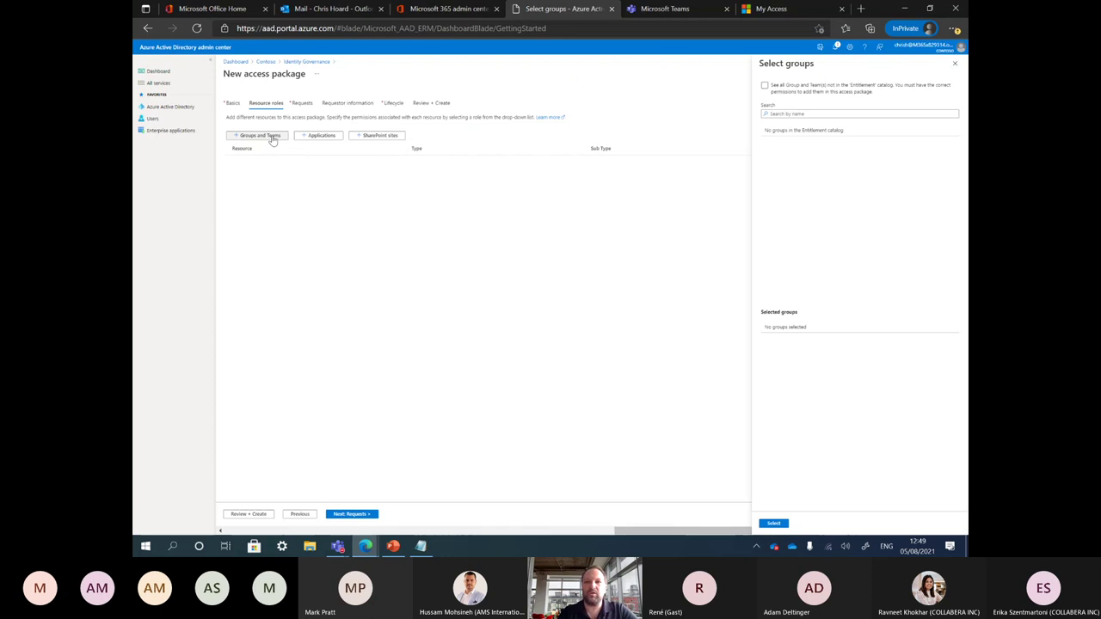
{"action": "left_click", "coordinate": [765, 87]}
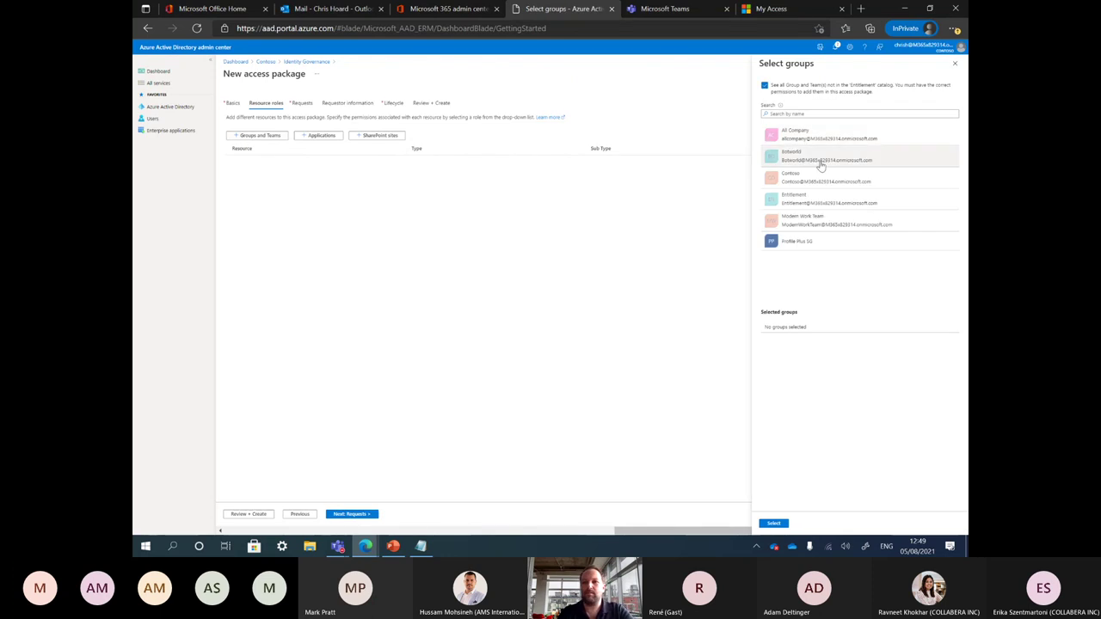
{"action": "left_click", "coordinate": [859, 203]}
{"action": "left_click", "coordinate": [774, 524]}
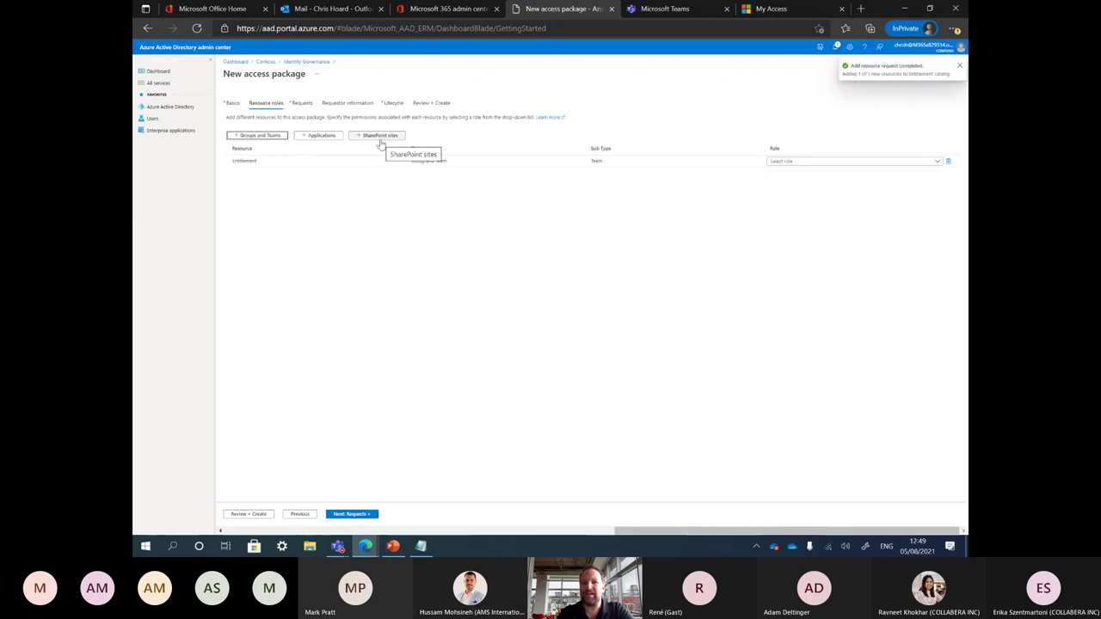
{"action": "left_click", "coordinate": [818, 161]}
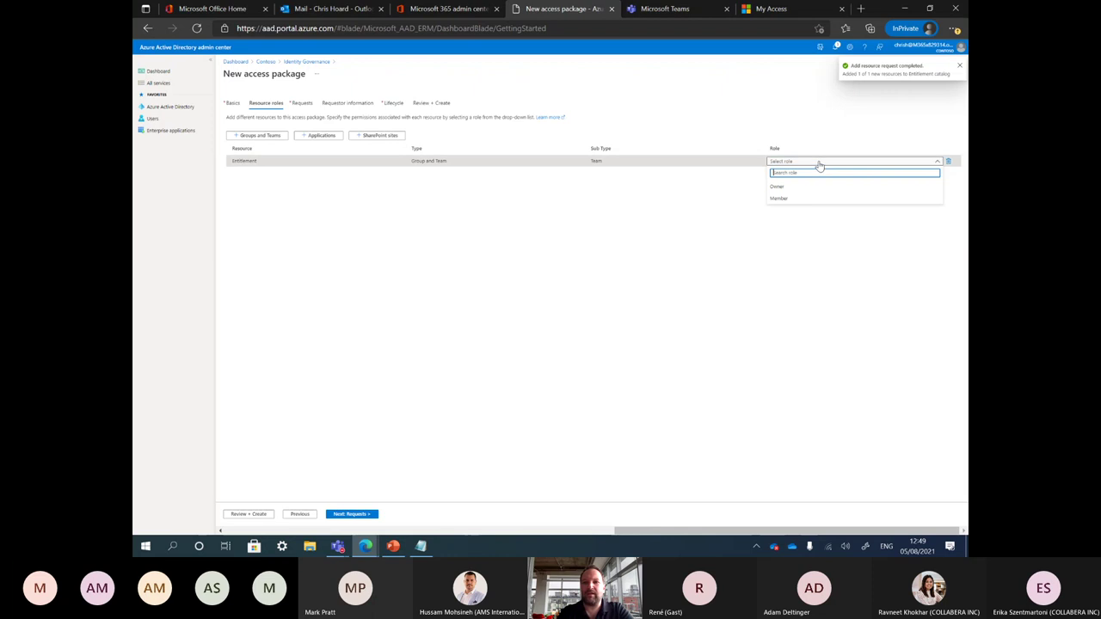
{"action": "left_click", "coordinate": [814, 199]}
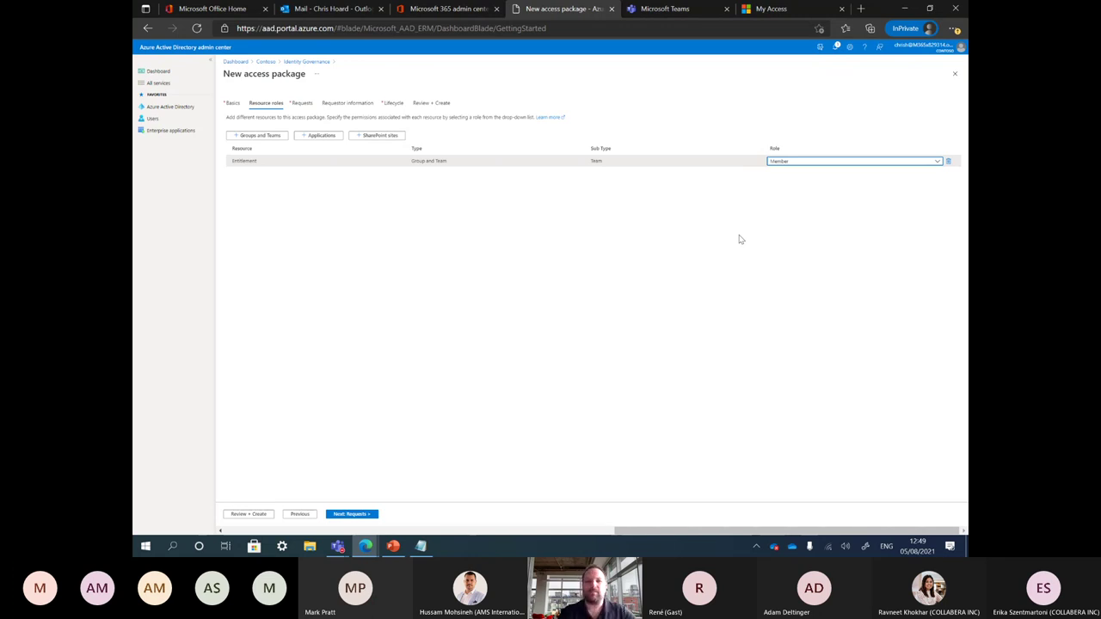
Allow all users not in the directory, including any new external users, to request the access package.
{"action": "left_click", "coordinate": [359, 514]}
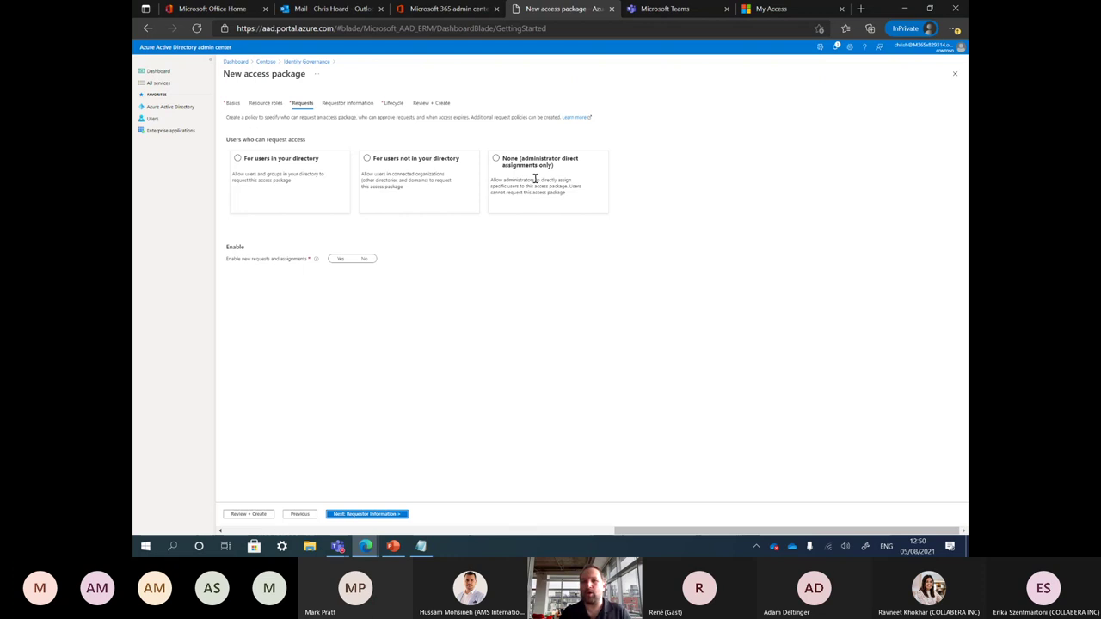
{"action": "left_click", "coordinate": [379, 164]}
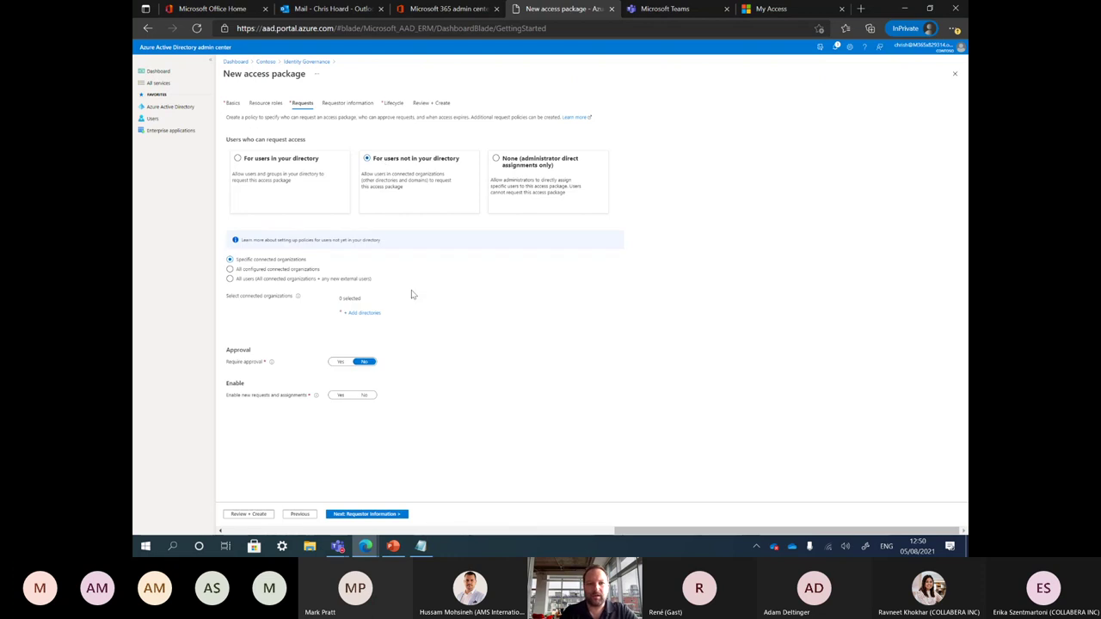
{"action": "left_click", "coordinate": [241, 280]}
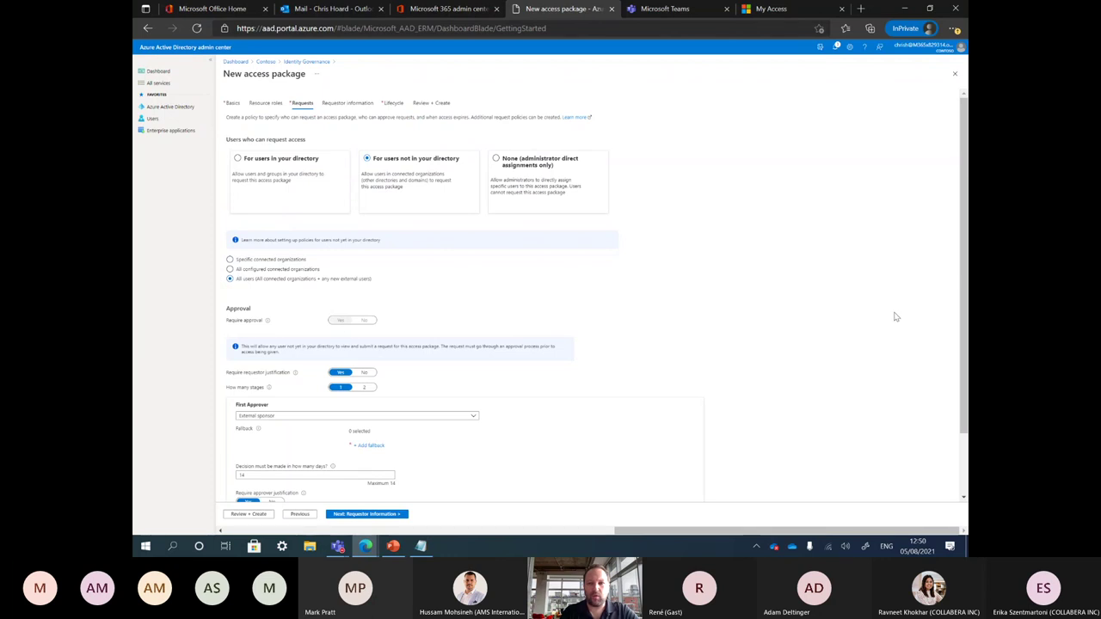
Choose the administrator's own account as the specific first approver, and enable new requests and assignments for the package.
{"action": "scroll", "coordinate": [961, 297], "scroll_direction": "down", "scroll_amount": 2}
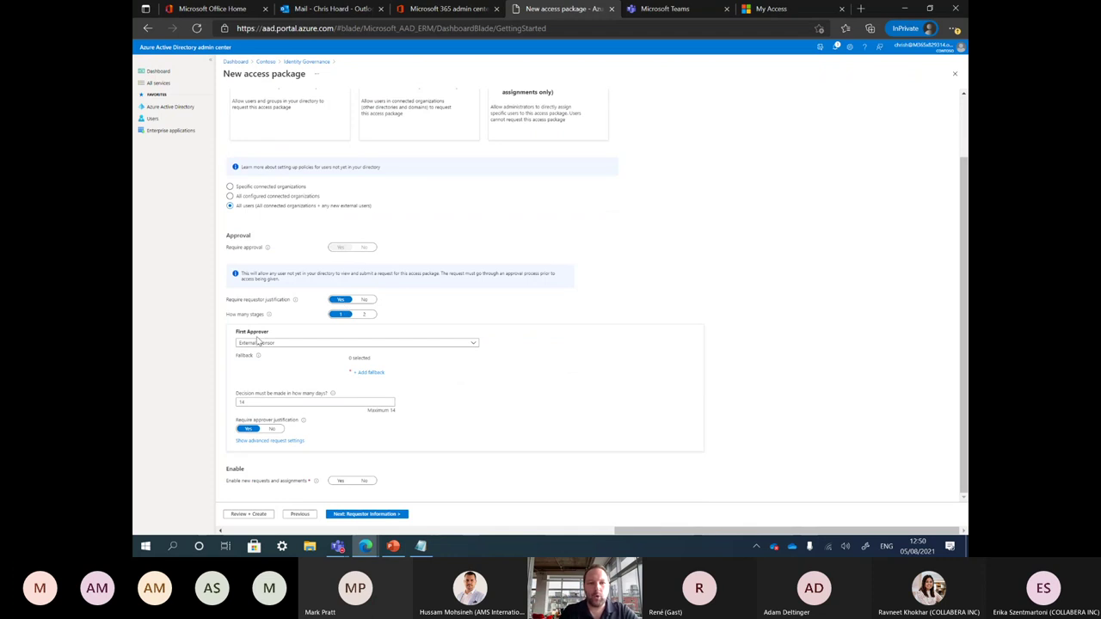
{"action": "left_click", "coordinate": [319, 346]}
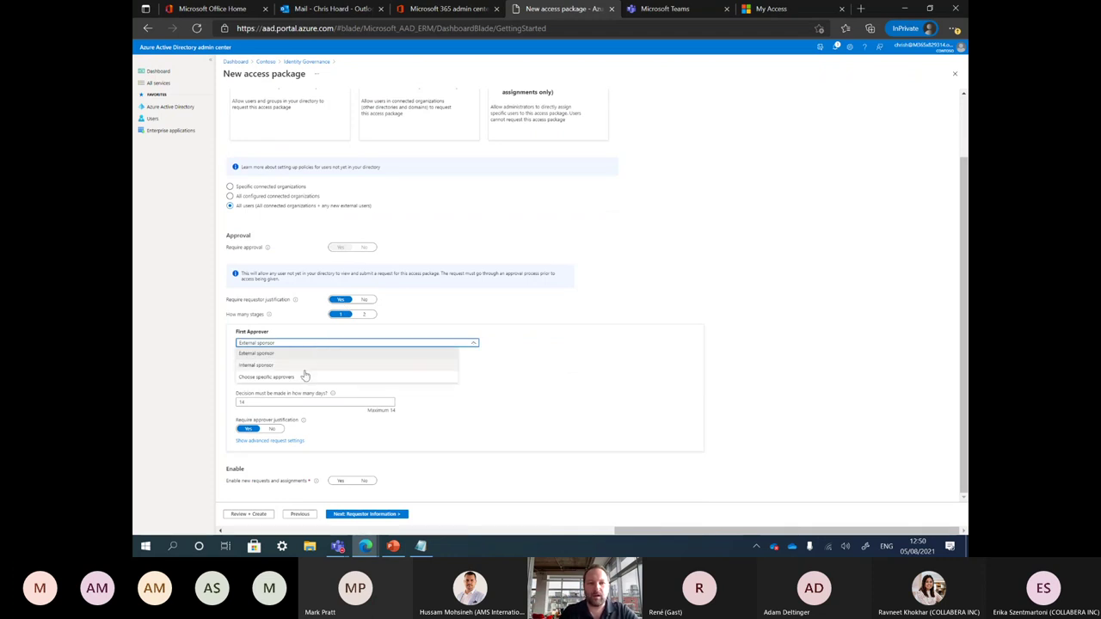
{"action": "left_click", "coordinate": [297, 377]}
{"action": "left_click", "coordinate": [379, 373]}
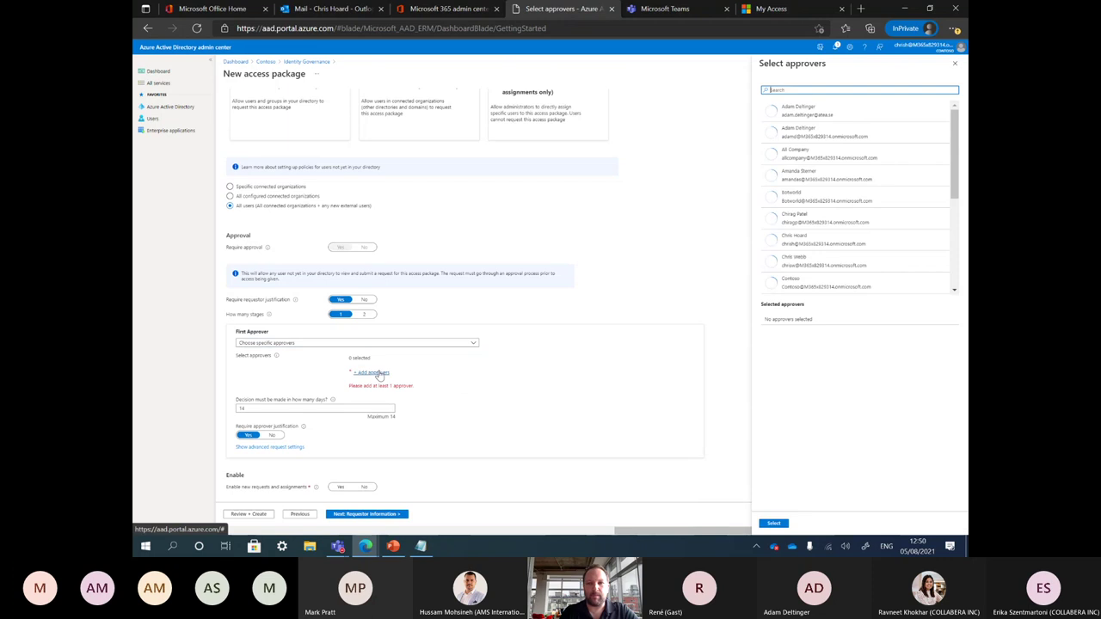
{"action": "left_click", "coordinate": [812, 236]}
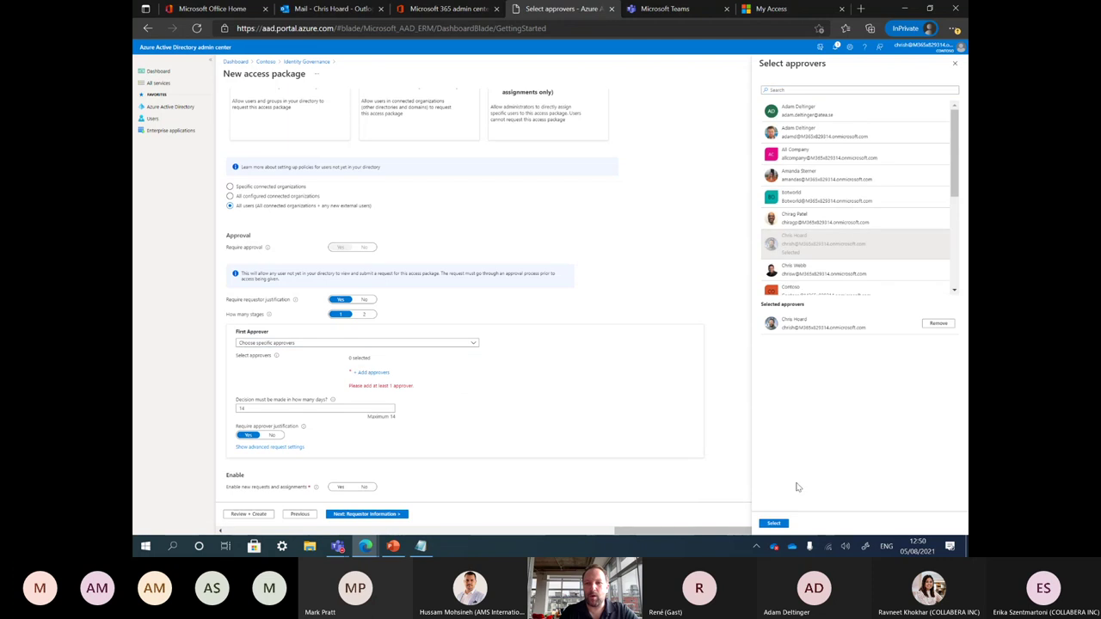
{"action": "left_click", "coordinate": [773, 523]}
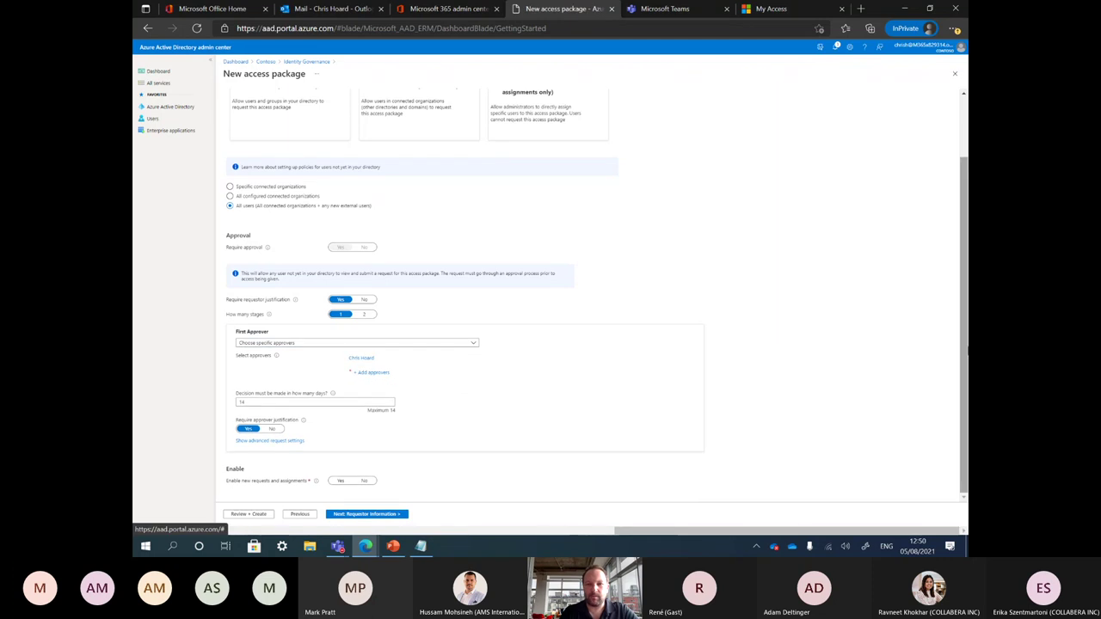
{"action": "left_click", "coordinate": [340, 482]}
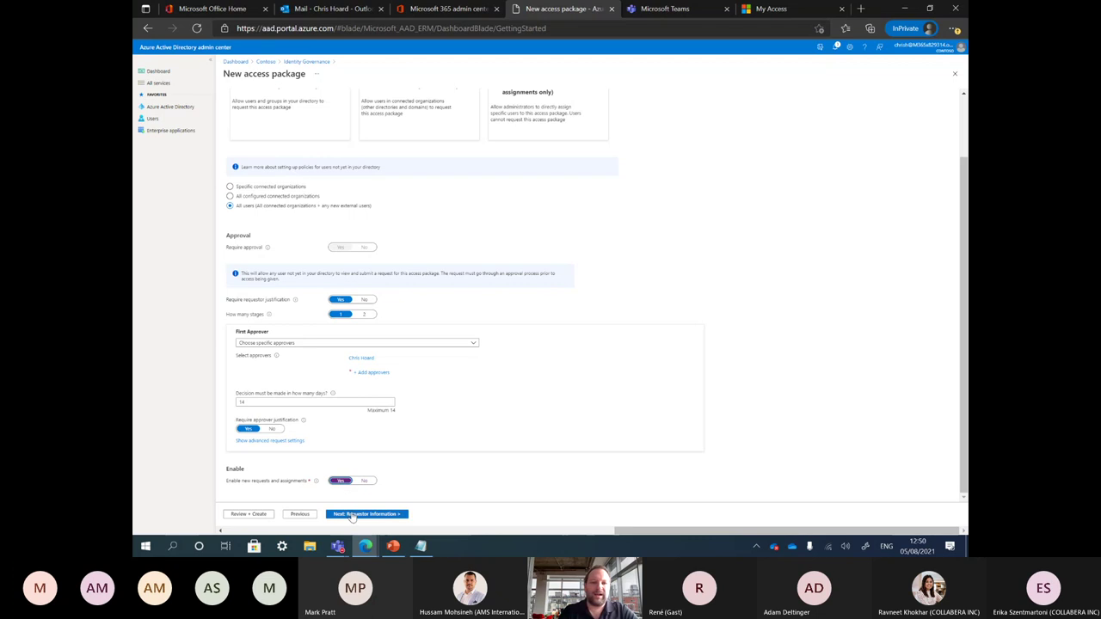
Add the requestor question "Which Project are you working on?" with a short text answer format.
{"action": "left_click", "coordinate": [352, 514]}
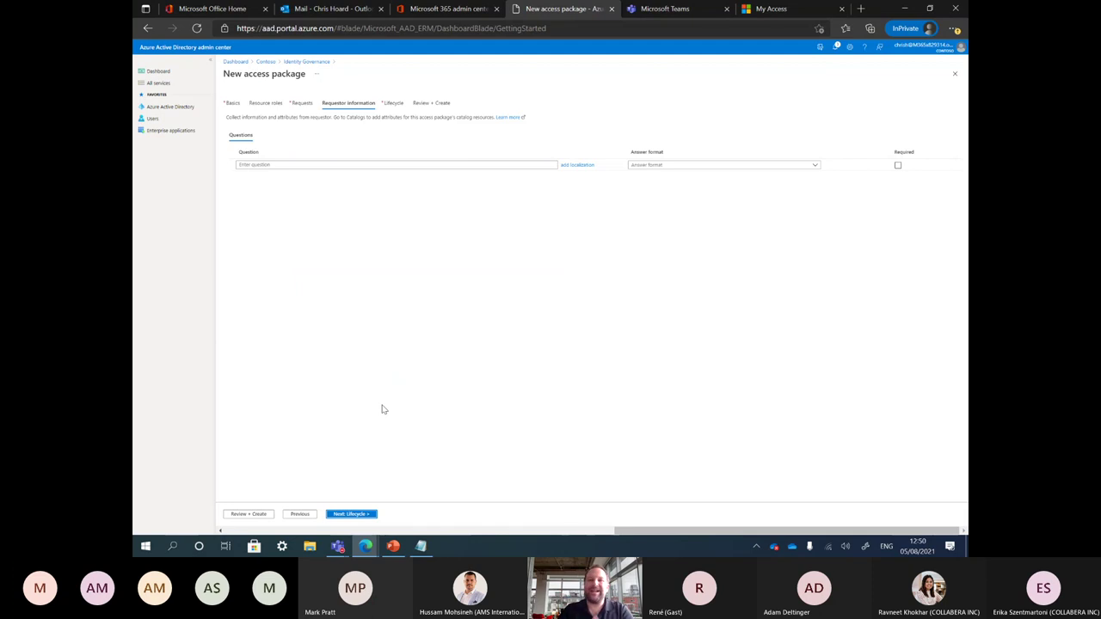
{"action": "left_click", "coordinate": [275, 164]}
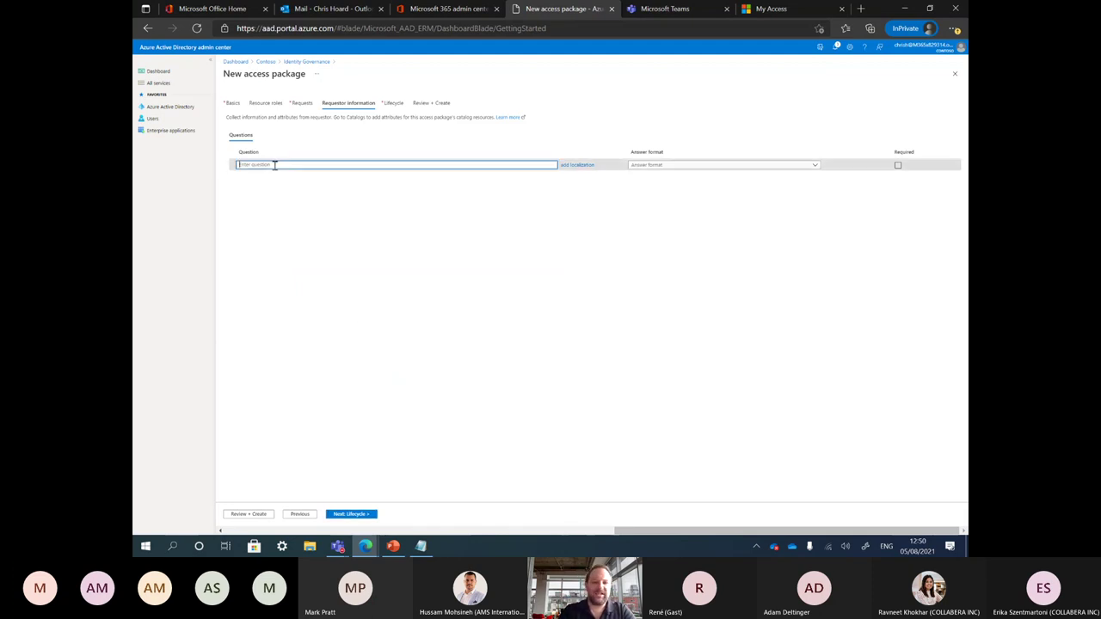
{"action": "type", "text": "P"}
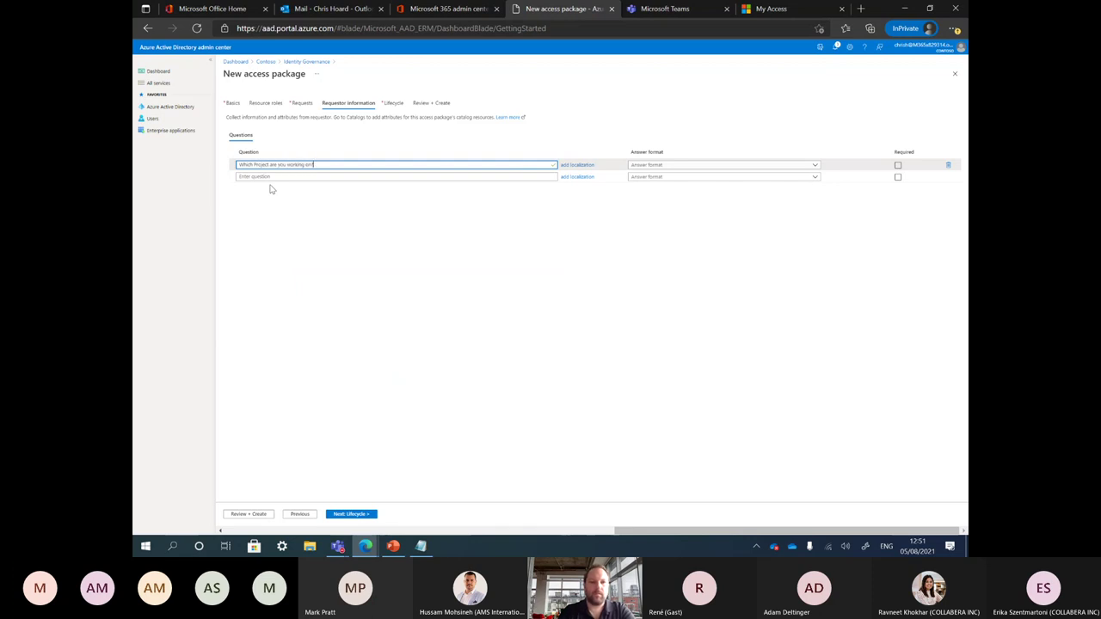
{"action": "left_click", "coordinate": [647, 166]}
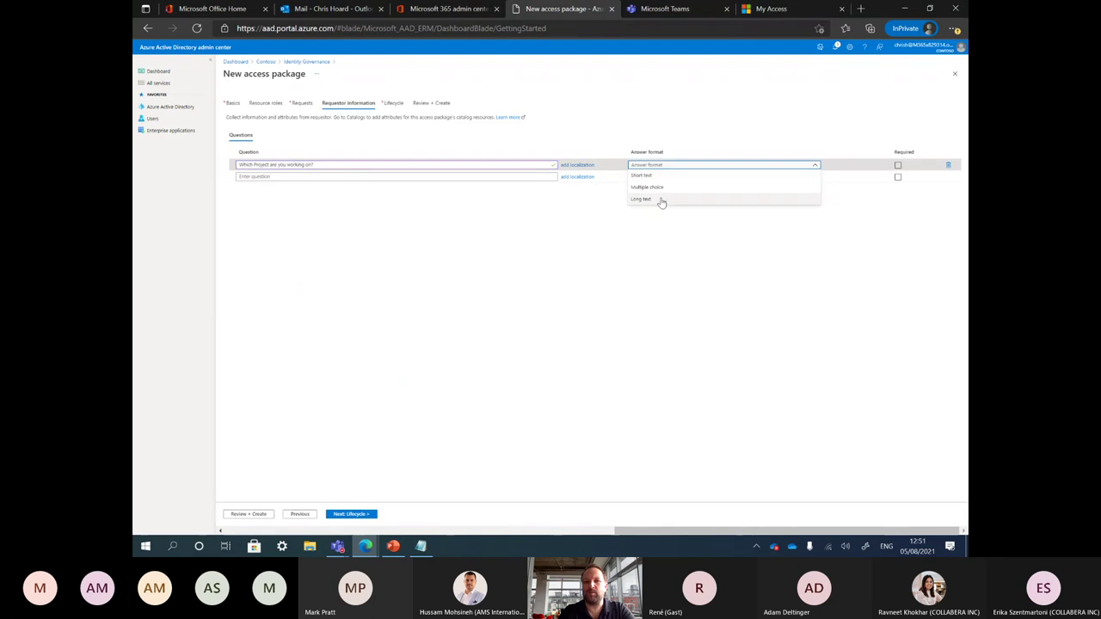
{"action": "left_click", "coordinate": [658, 176]}
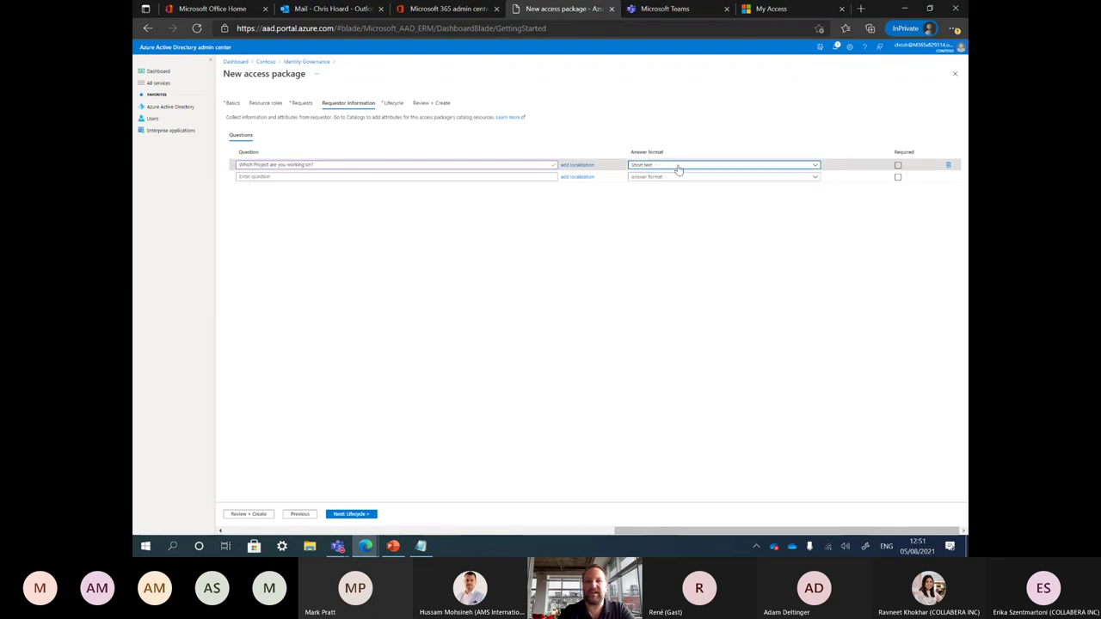
Add a second short text question, "Which Organisation do you work for?", and make both requestor questions required.
{"action": "left_click", "coordinate": [325, 175]}
{"action": "type", "text": "W"}
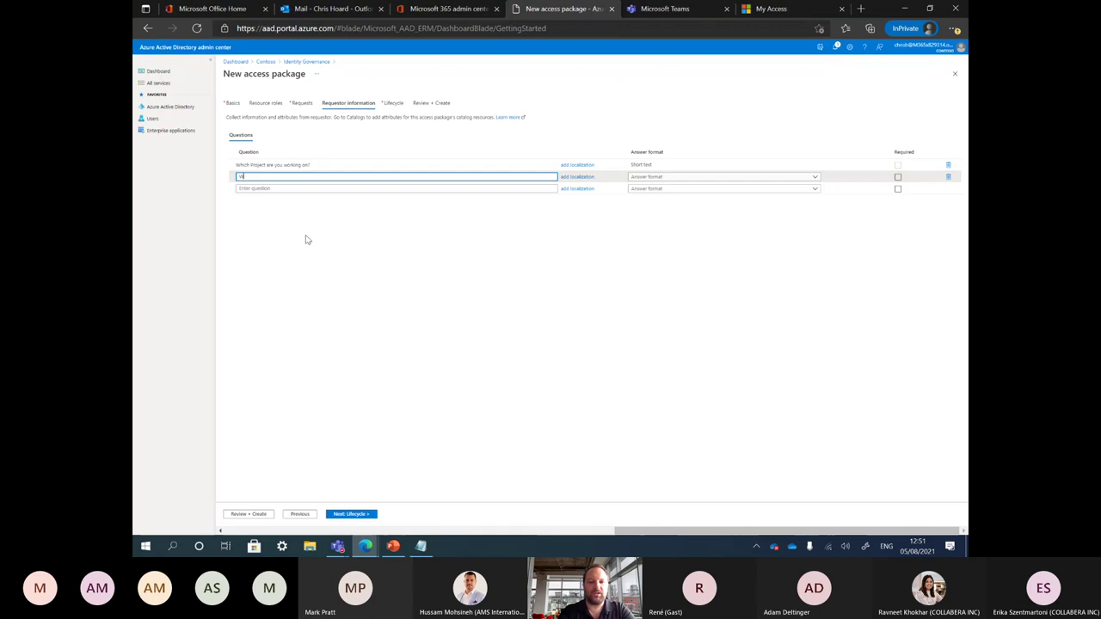
{"action": "type", "text": "hich Organisation do you work for?"}
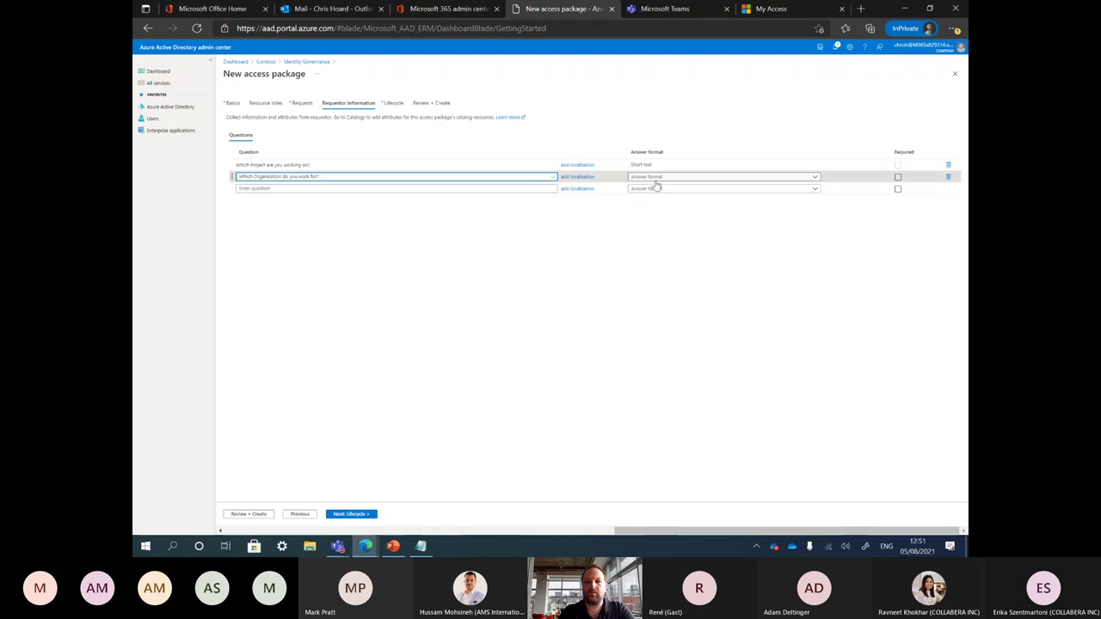
{"action": "left_click", "coordinate": [654, 177]}
{"action": "left_click", "coordinate": [674, 190]}
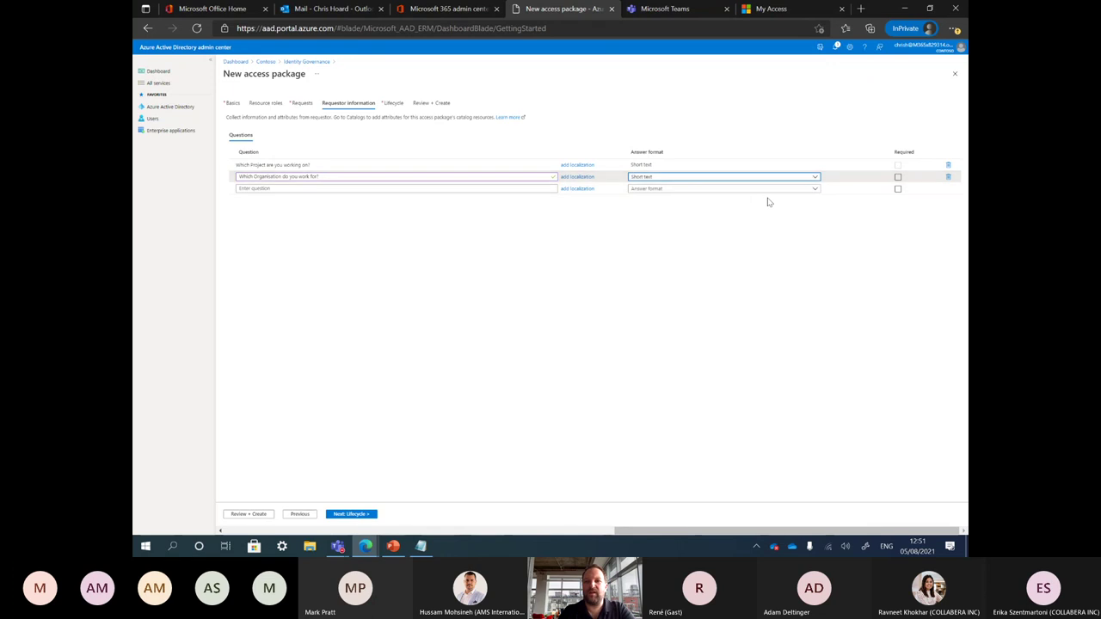
{"action": "left_click", "coordinate": [897, 164]}
{"action": "left_click", "coordinate": [897, 176]}
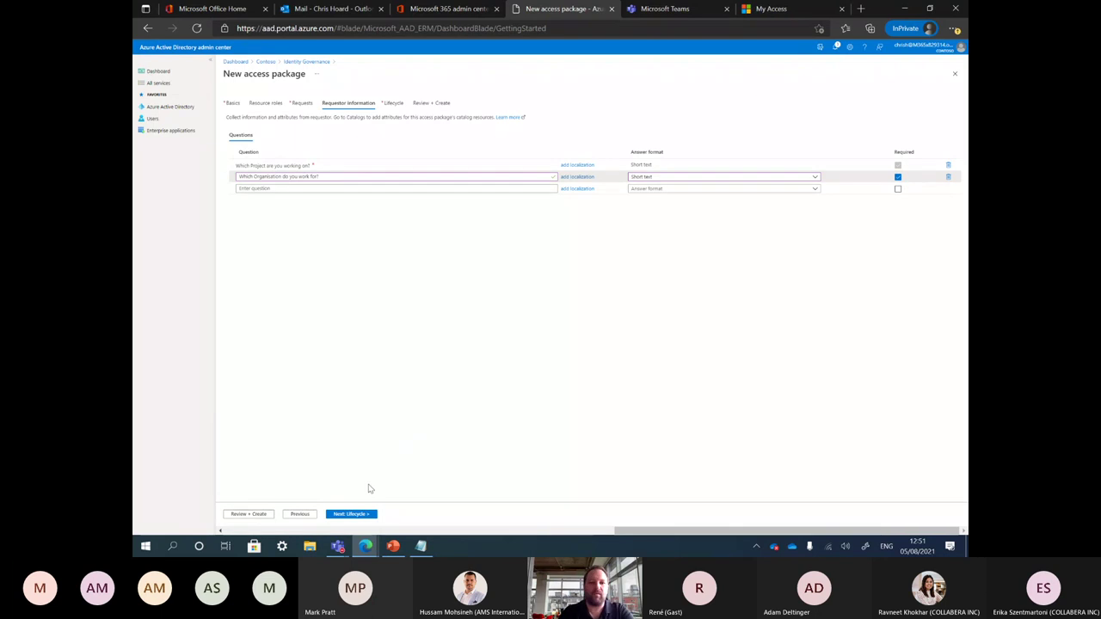
Set the package's assignments to expire after 90 days and require access reviews in the lifecycle settings.
{"action": "left_click", "coordinate": [352, 515]}
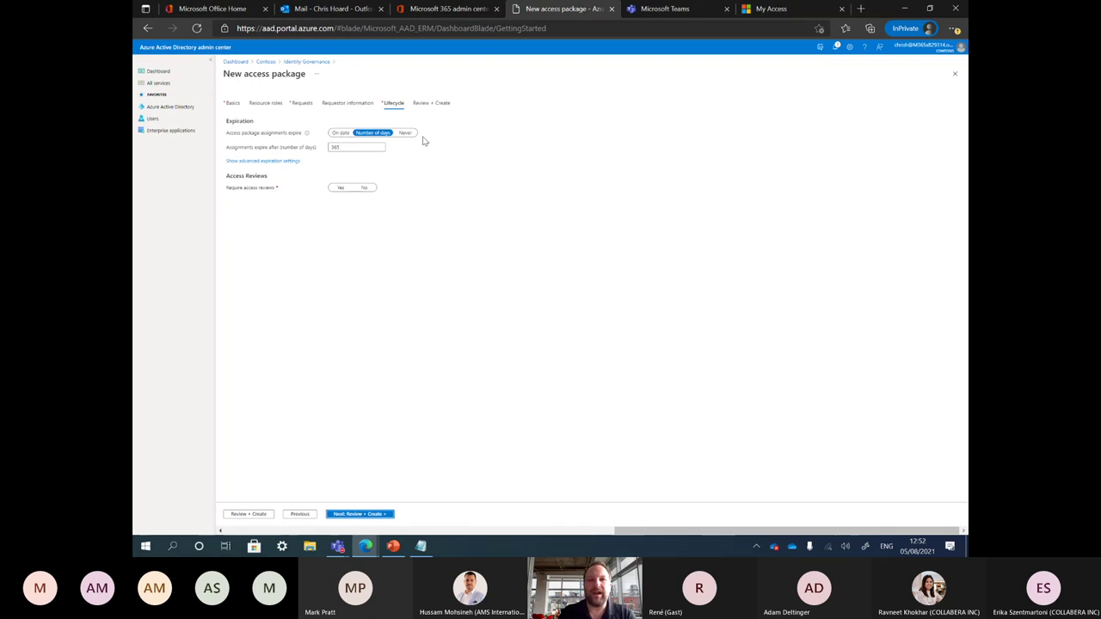
{"action": "left_click_drag", "start_coordinate": [350, 147], "coordinate": [327, 153]}
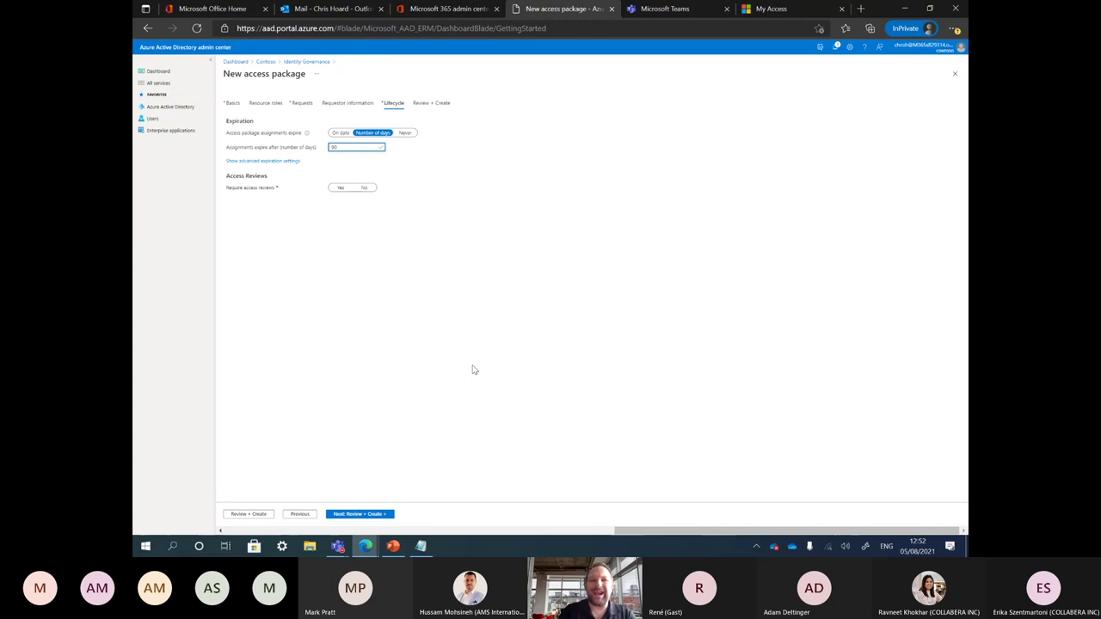
{"action": "left_click", "coordinate": [344, 190]}
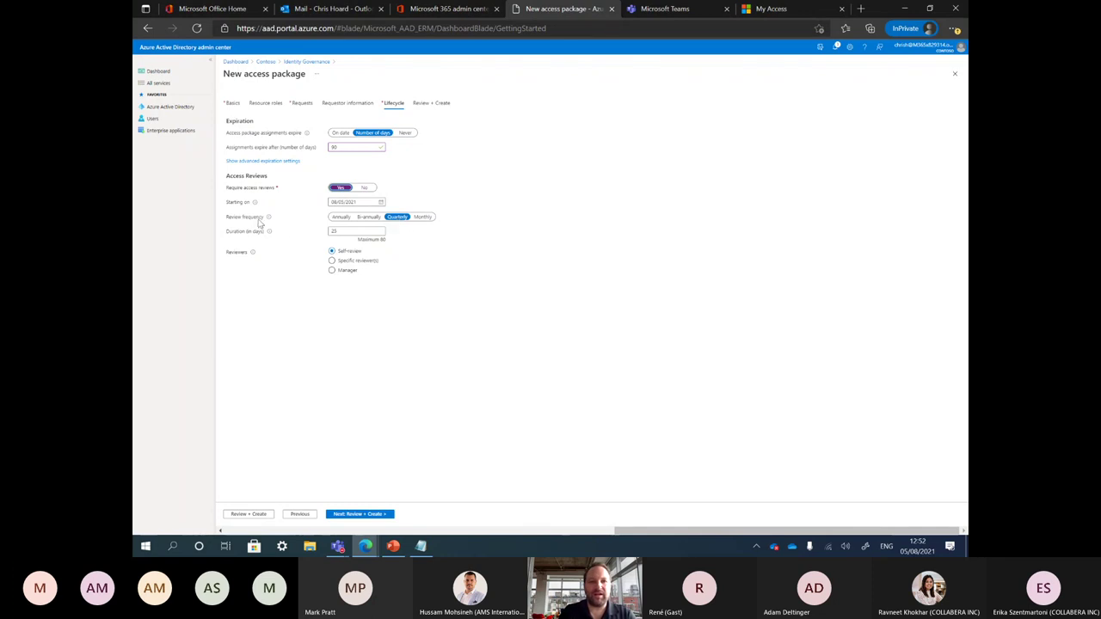
Set the access review duration to 3 days and assign the administrator's own account as the specific reviewer.
{"action": "double_click", "coordinate": [347, 232]}
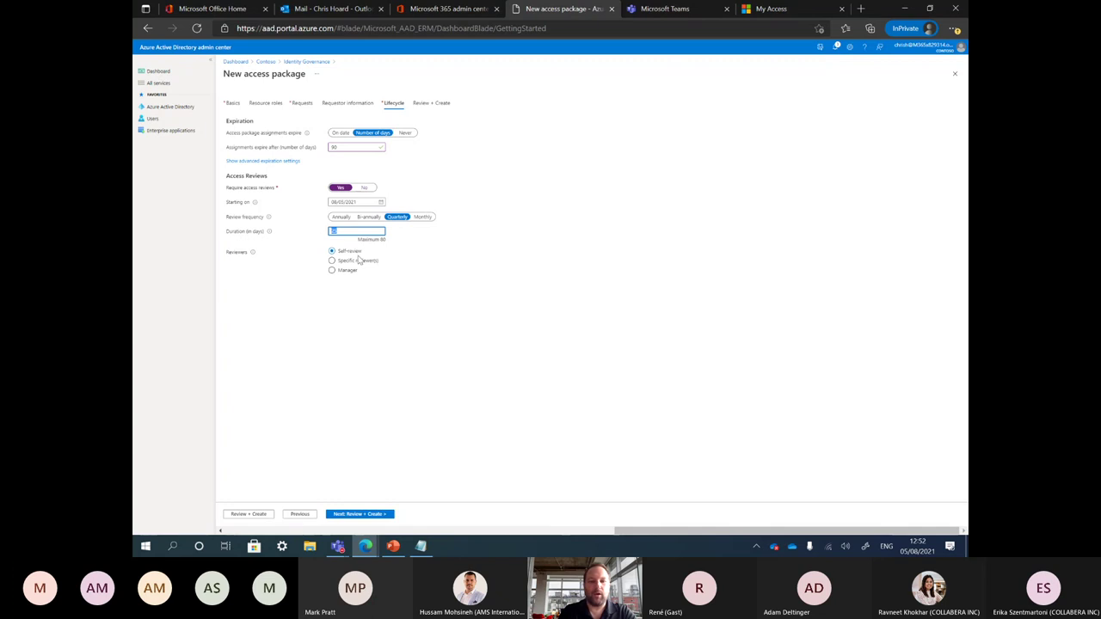
{"action": "type", "text": "1"}
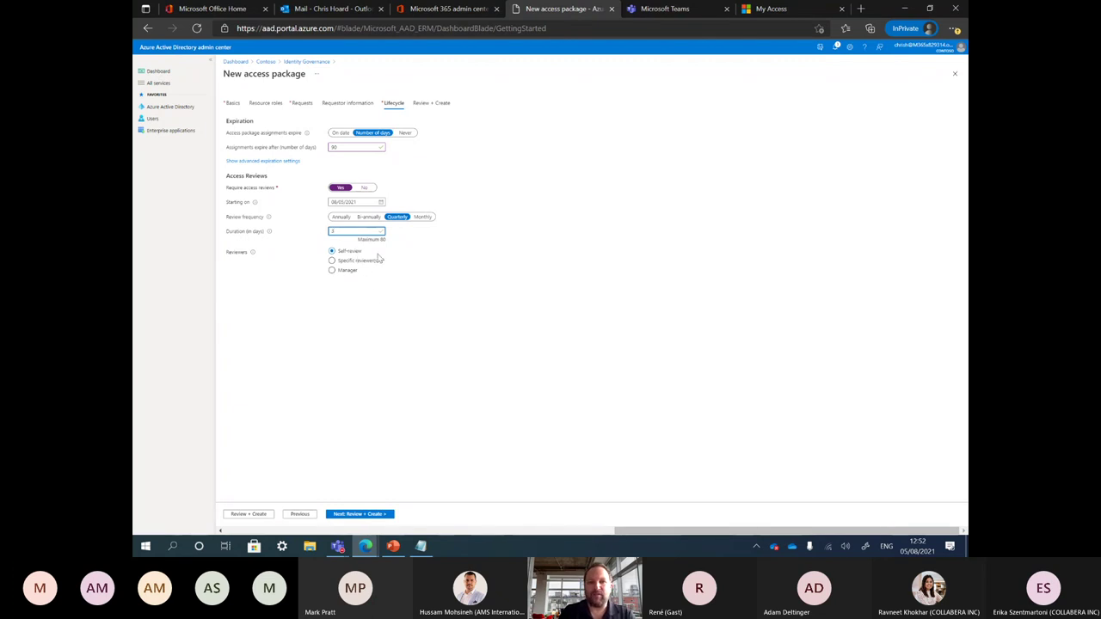
{"action": "left_click", "coordinate": [332, 260]}
{"action": "left_click", "coordinate": [380, 315]}
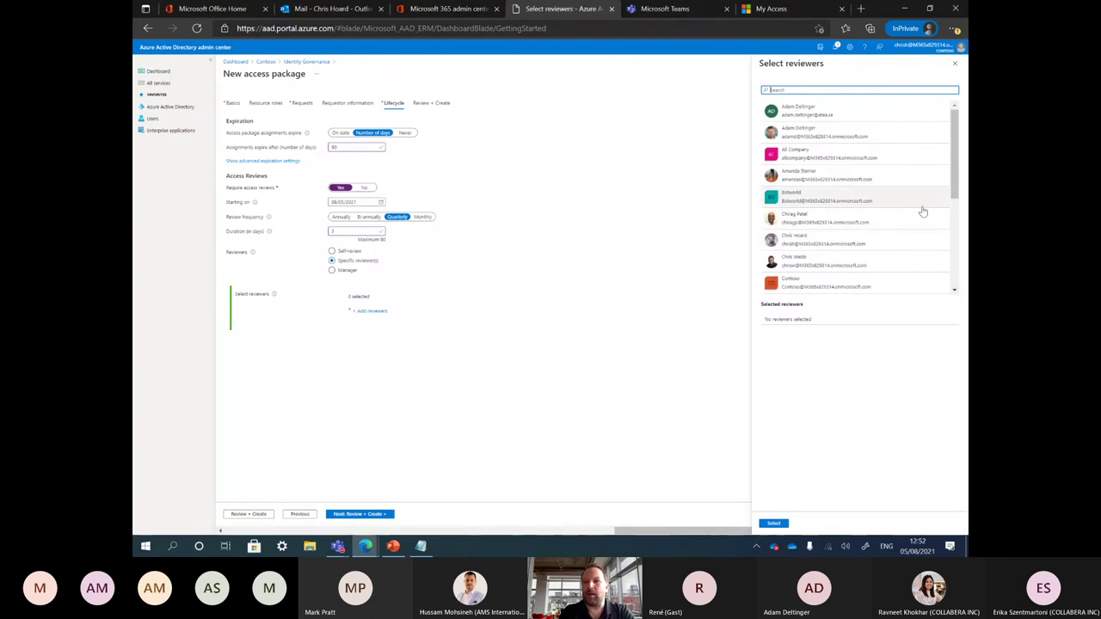
{"action": "left_click", "coordinate": [860, 240]}
{"action": "left_click", "coordinate": [773, 524]}
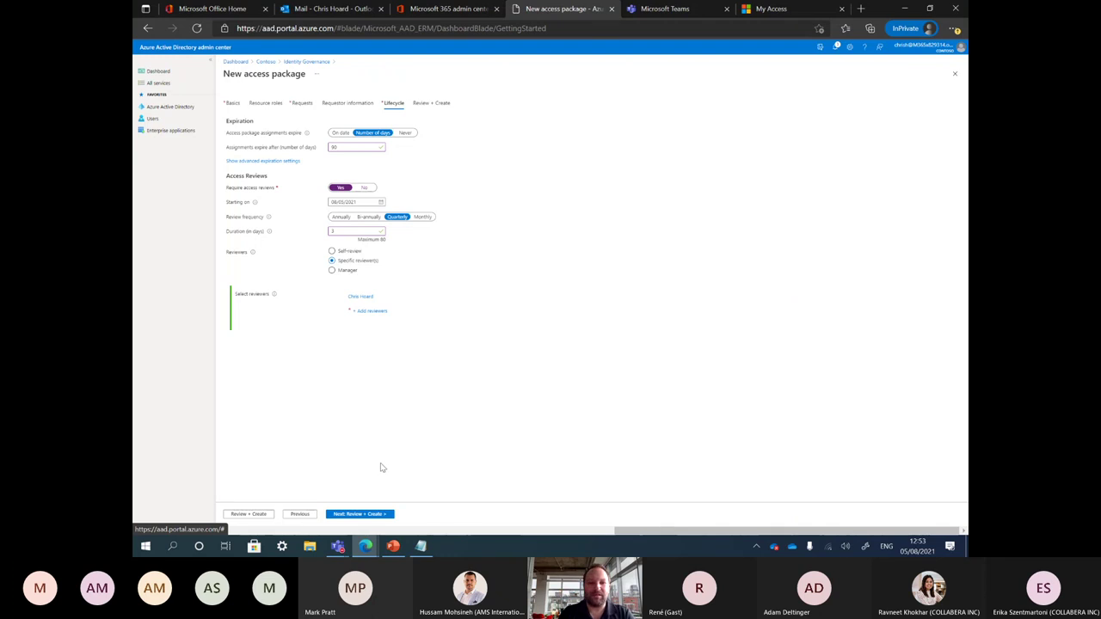
Review and create the access package, and open the new Entitlement Team Package from the access packages list.
{"action": "left_click", "coordinate": [361, 515]}
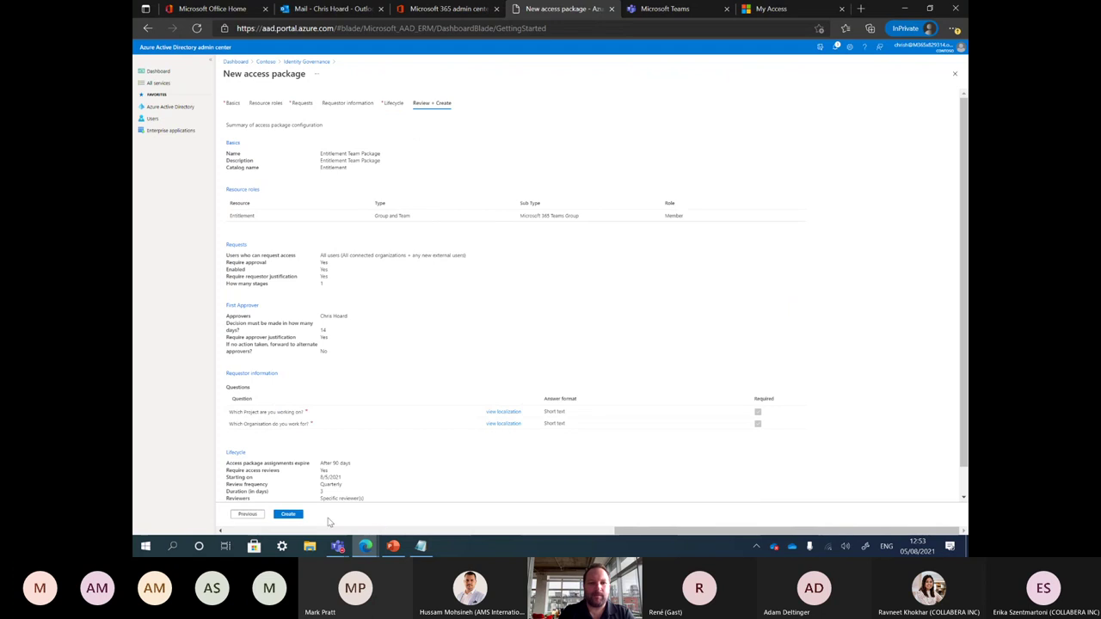
{"action": "left_click", "coordinate": [295, 514]}
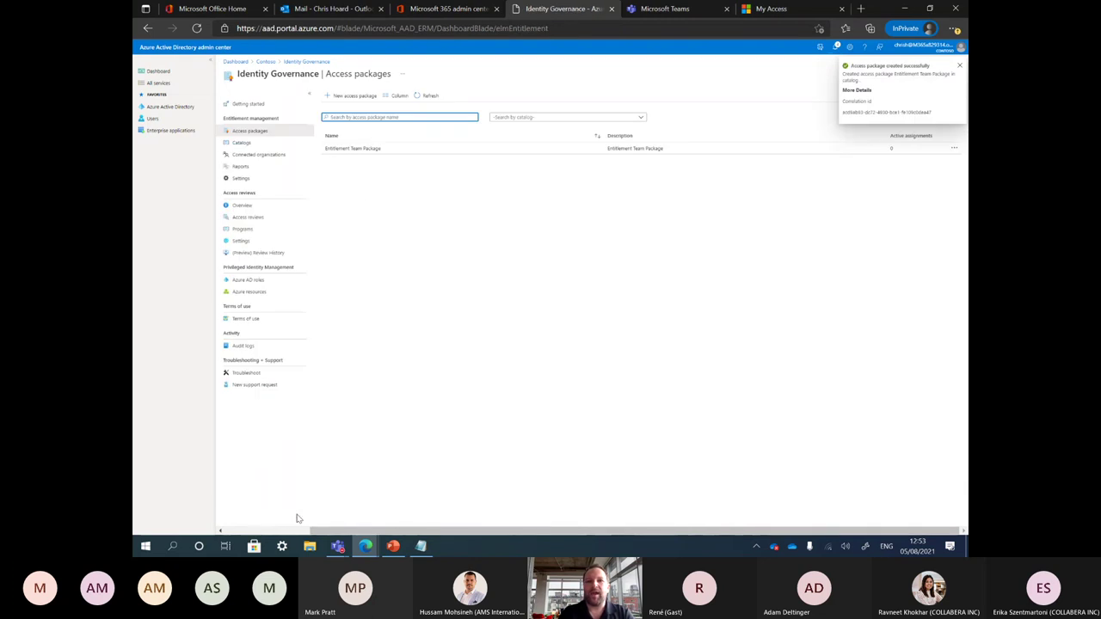
{"action": "left_click", "coordinate": [418, 153]}
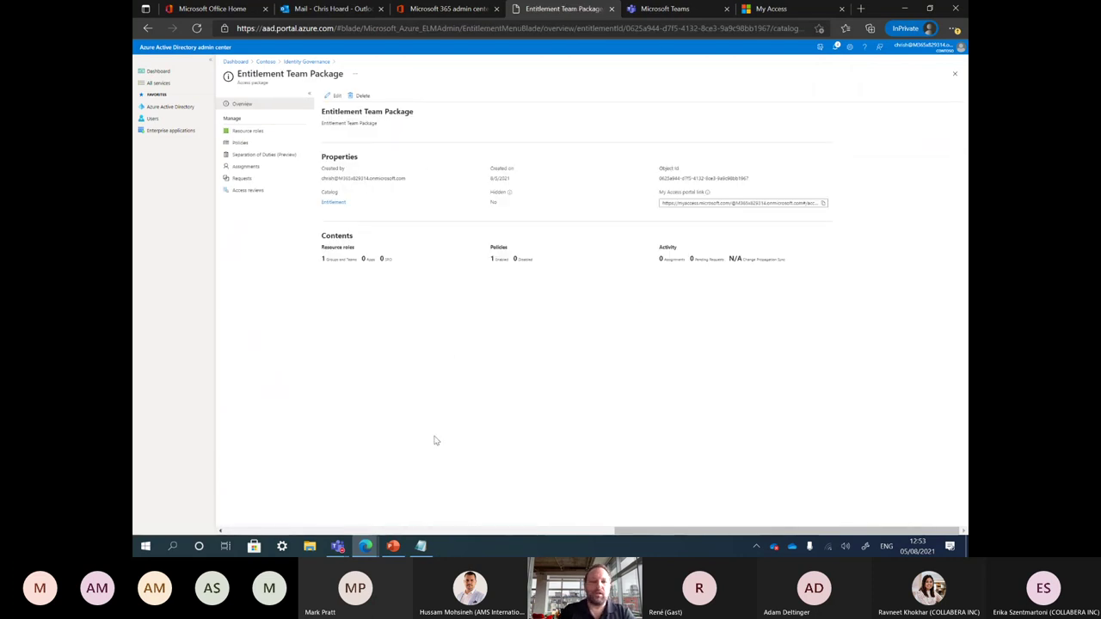
View the PowerPoint slide on setting up Entitlement Management for a Team, and return to the access package overview in Edge.
{"action": "left_click", "coordinate": [394, 547]}
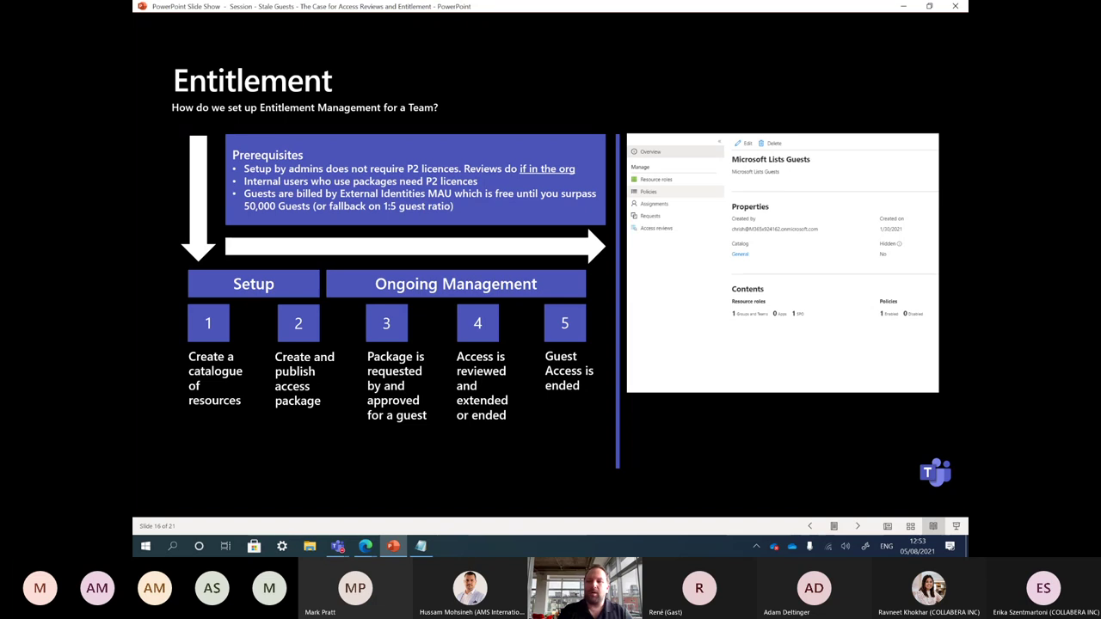
{"action": "mouse_move", "coordinate": [370, 547]}
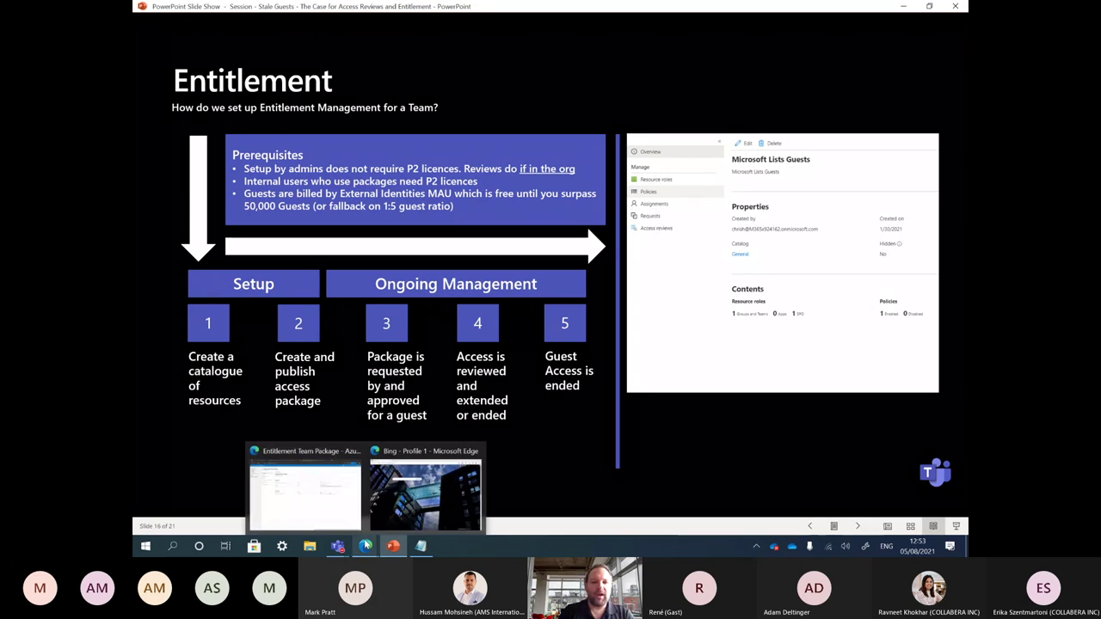
{"action": "left_click", "coordinate": [310, 490]}
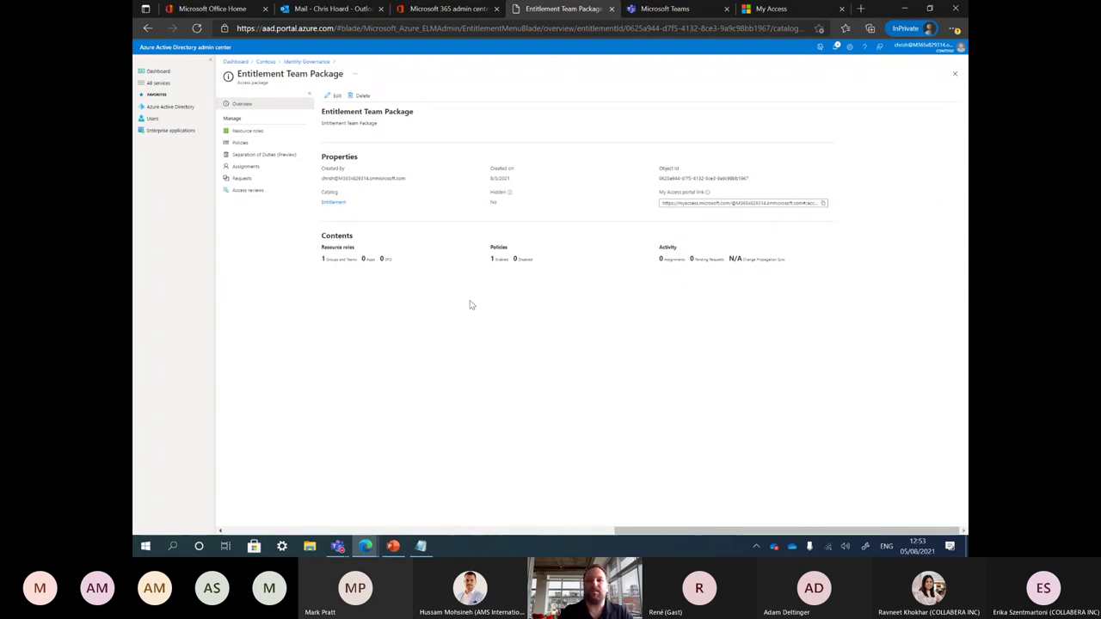
Copy the access package's My Access portal link and open it in the other Edge window.
{"action": "left_click_drag", "start_coordinate": [661, 203], "coordinate": [836, 204]}
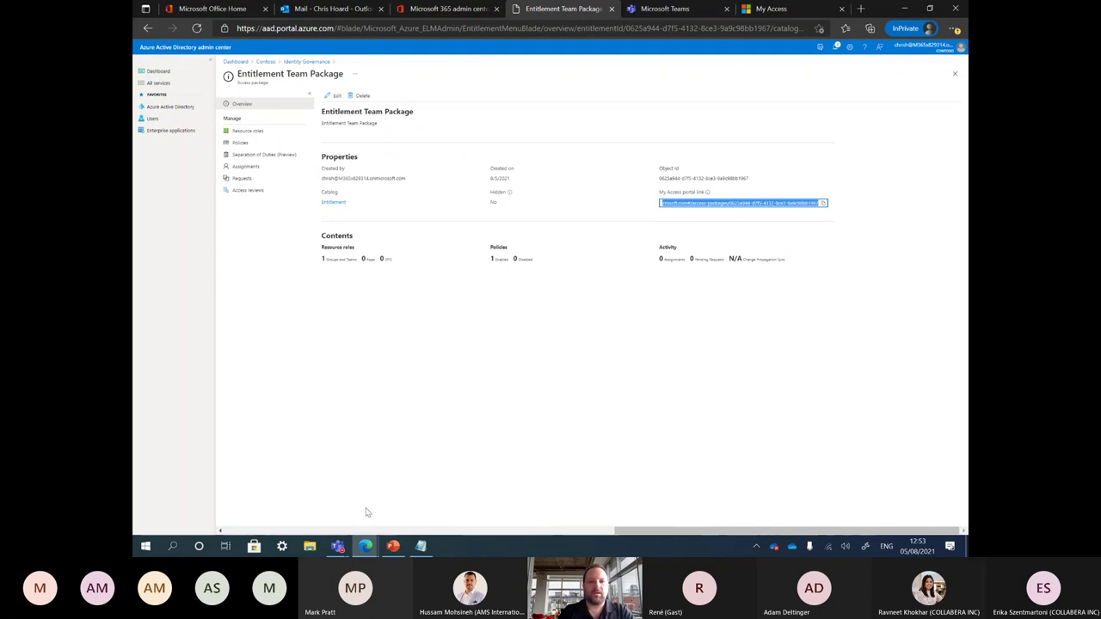
{"action": "left_click", "coordinate": [366, 546]}
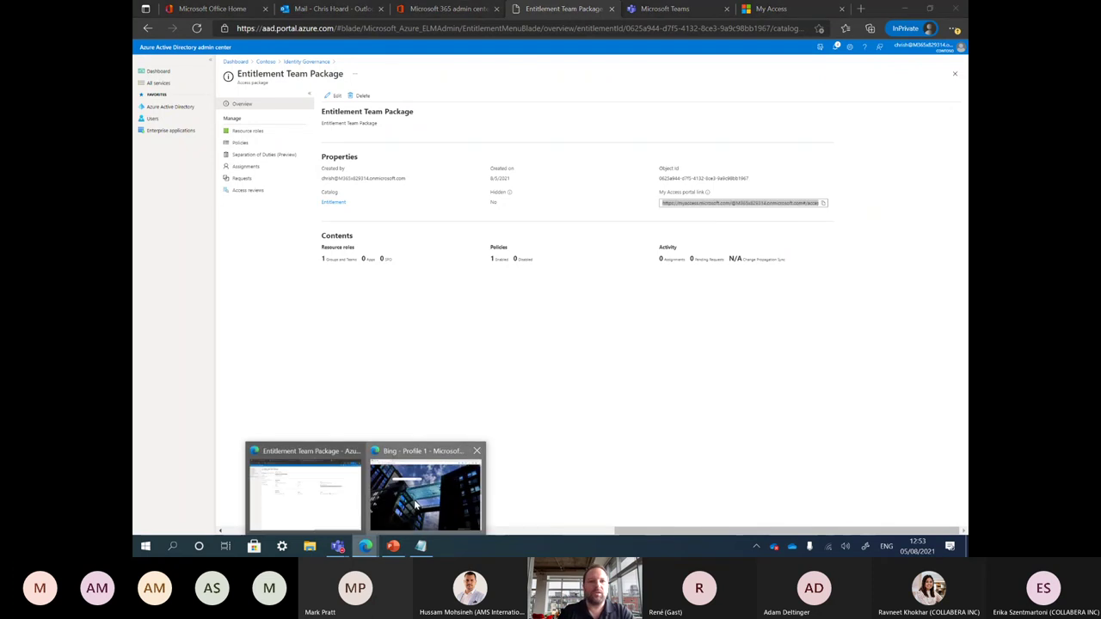
{"action": "left_click", "coordinate": [414, 499]}
{"action": "key", "text": "ctrl+l"}
{"action": "type", "text": "https://myaccess.microsoft.com/@M365x829314.onmicrosoft.com#/access-packages/0625a944-d7f5-4132-8ce3-9a9c98bb1967"}
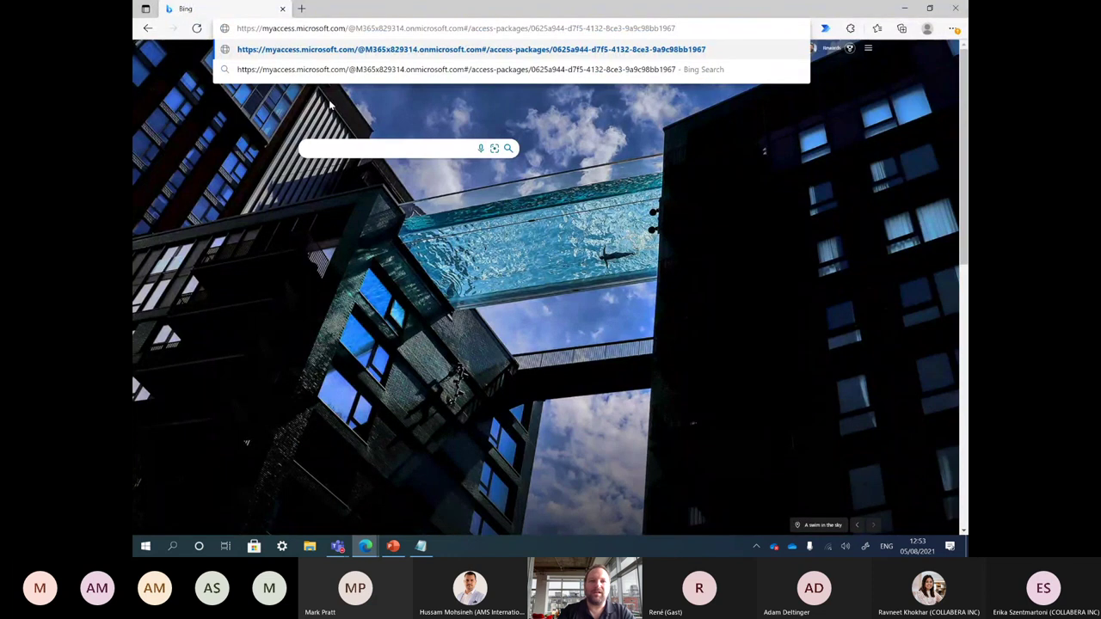
{"action": "key", "text": "Return"}
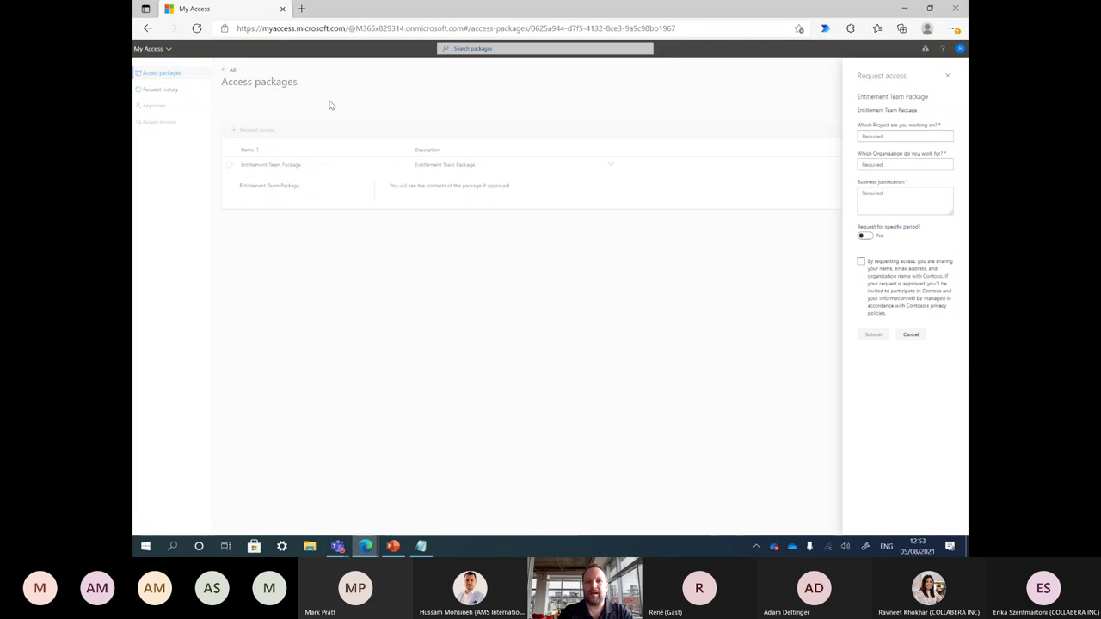
Check which account is signed in to the My Access portal.
{"action": "left_click", "coordinate": [960, 49]}
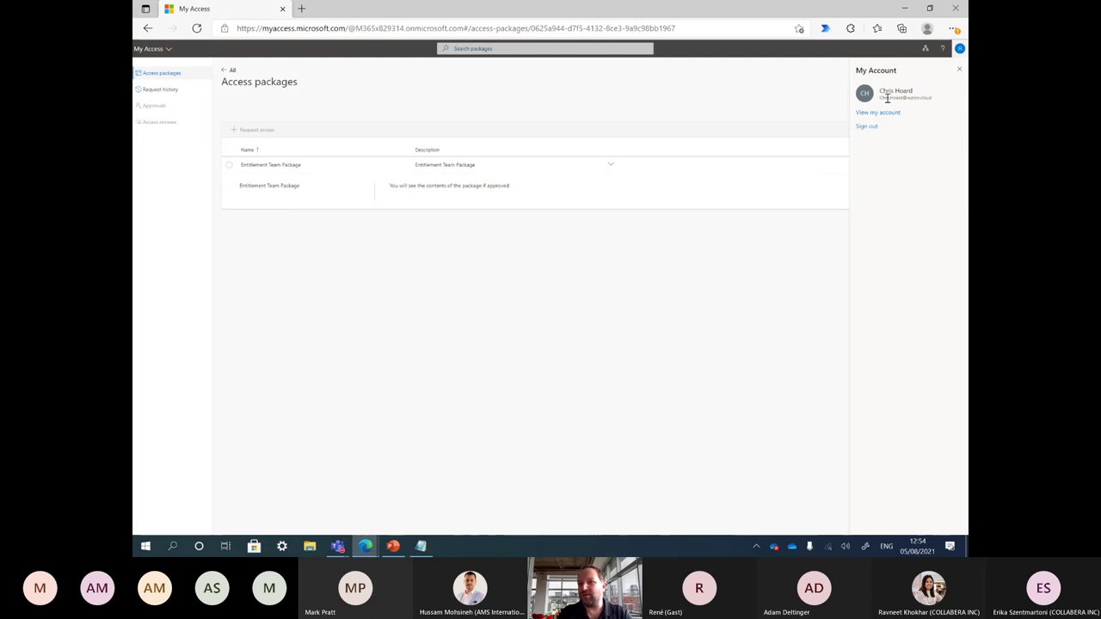
{"action": "triple_click", "coordinate": [941, 101]}
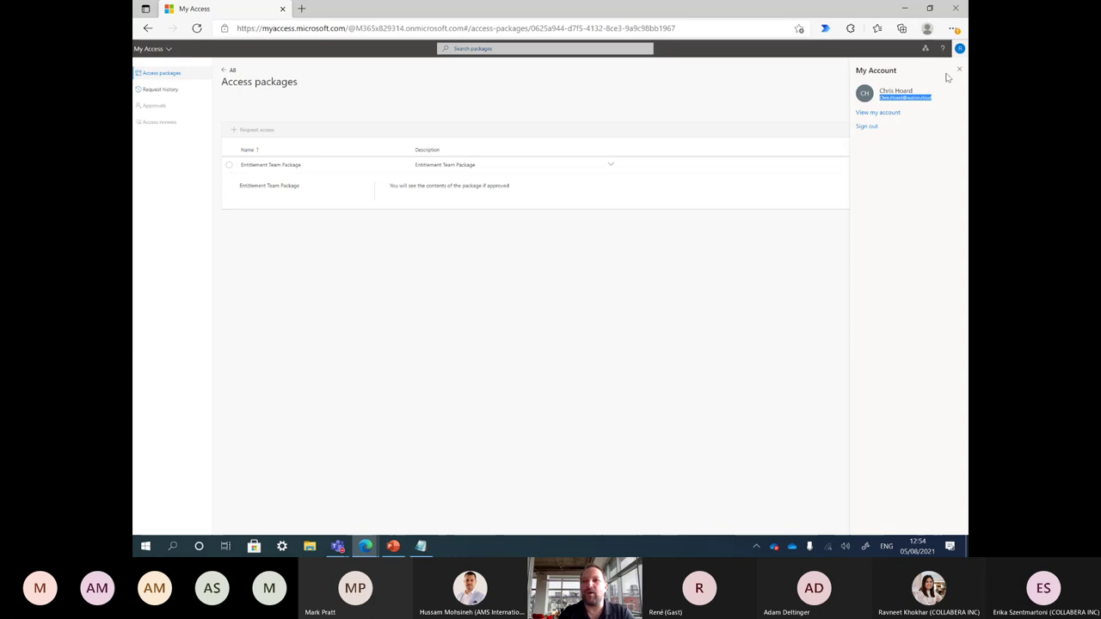
{"action": "left_click", "coordinate": [959, 70]}
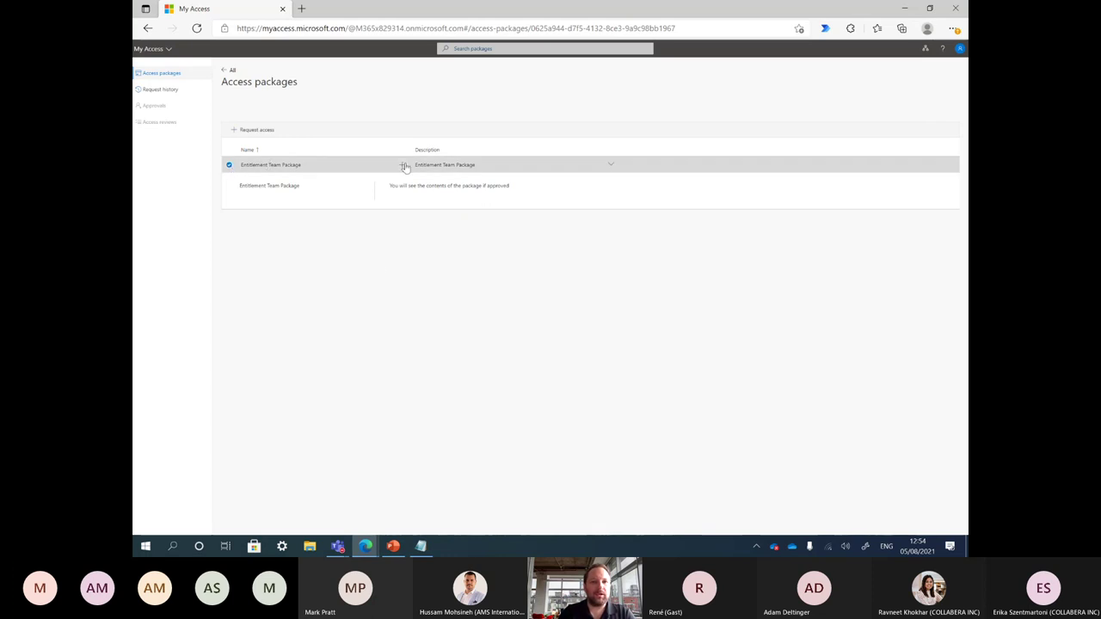
Request access to Entitlement Team Package, answering "Project 1" for the project and "Vuzion" for the organisation.
{"action": "left_click", "coordinate": [251, 131]}
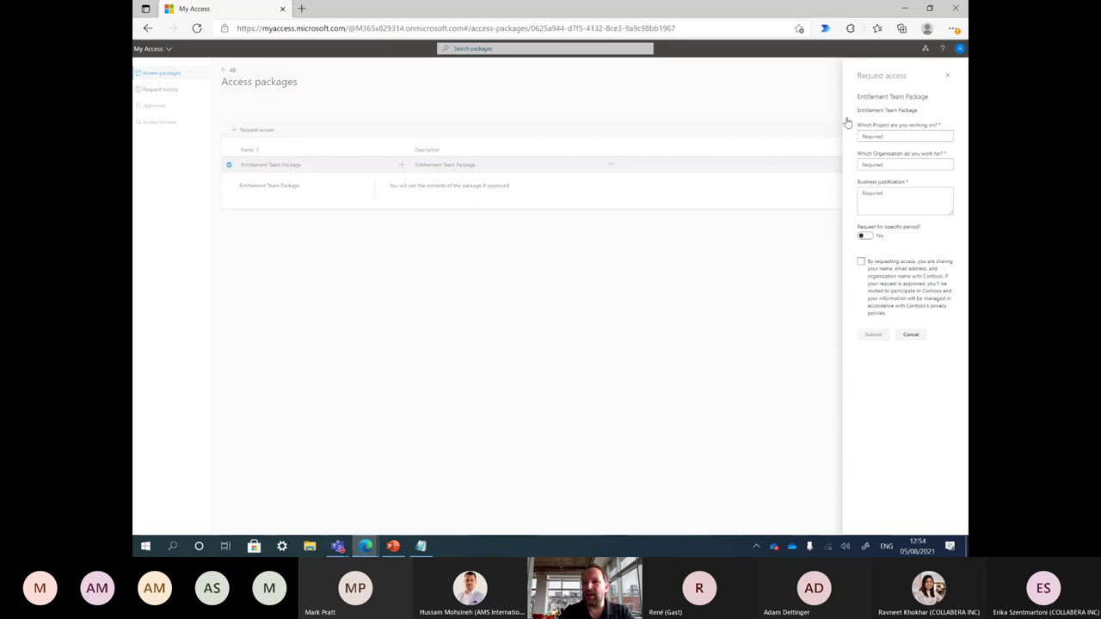
{"action": "left_click", "coordinate": [878, 138]}
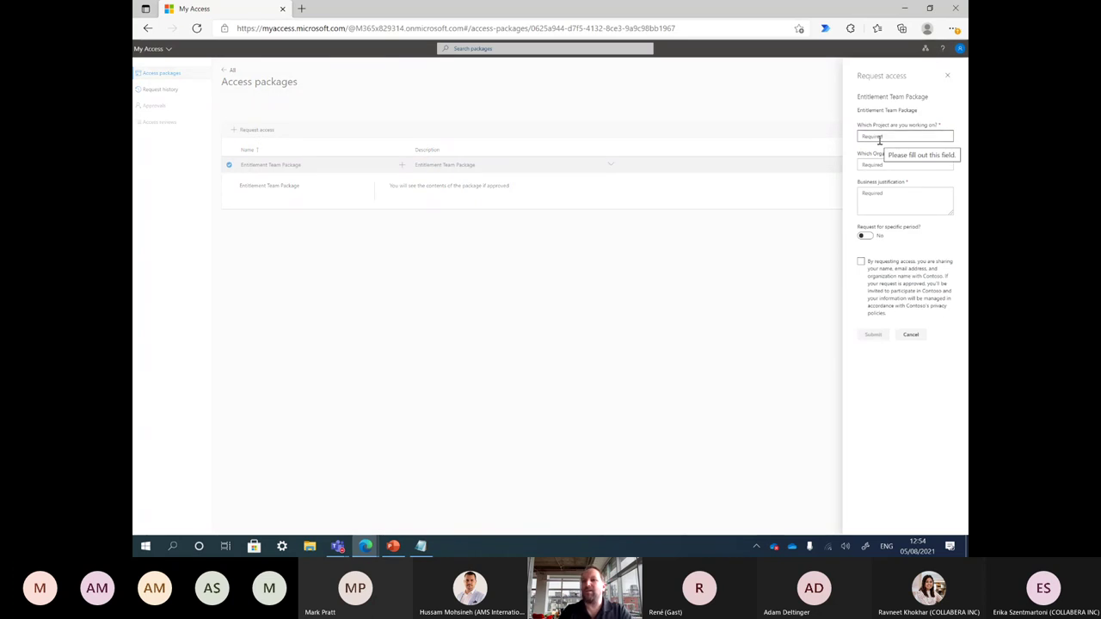
{"action": "type", "text": "Pr"}
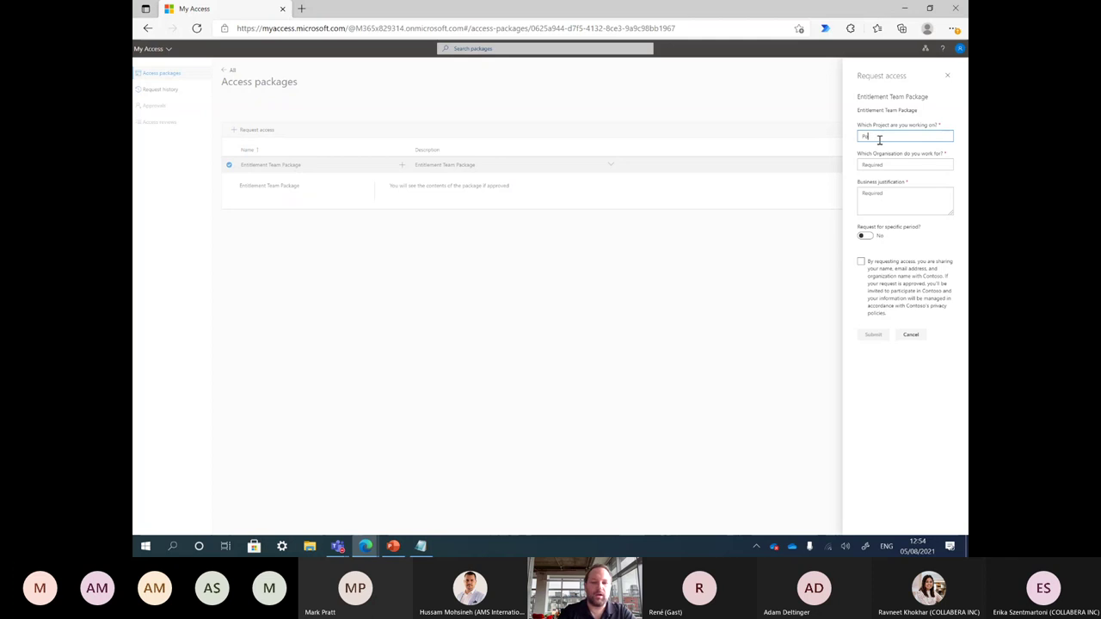
{"action": "type", "text": "oject 1"}
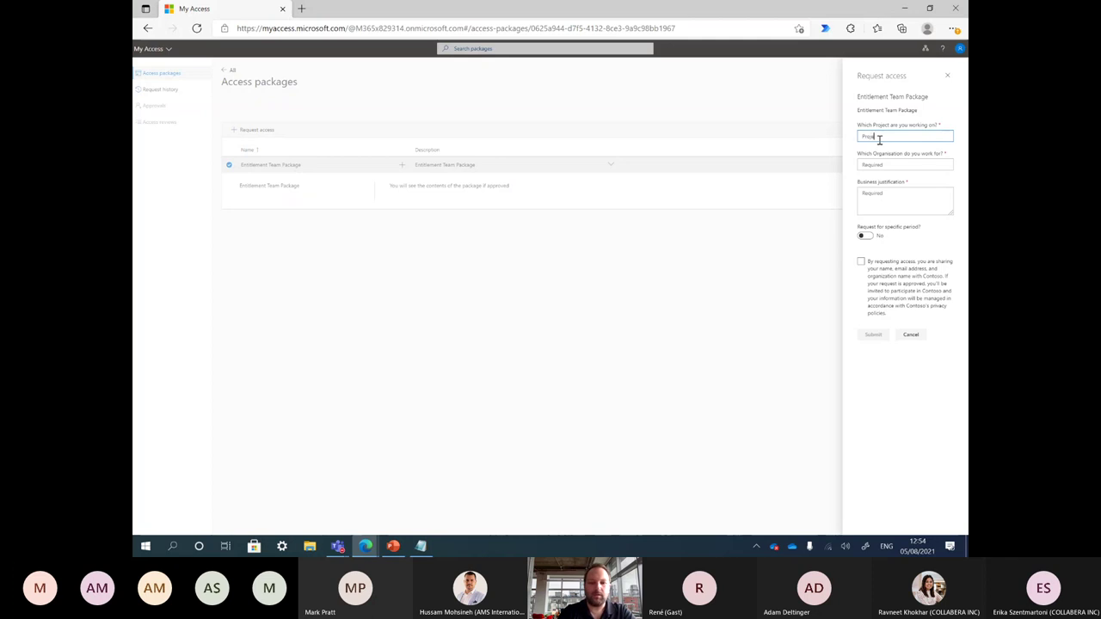
{"action": "left_click", "coordinate": [867, 166]}
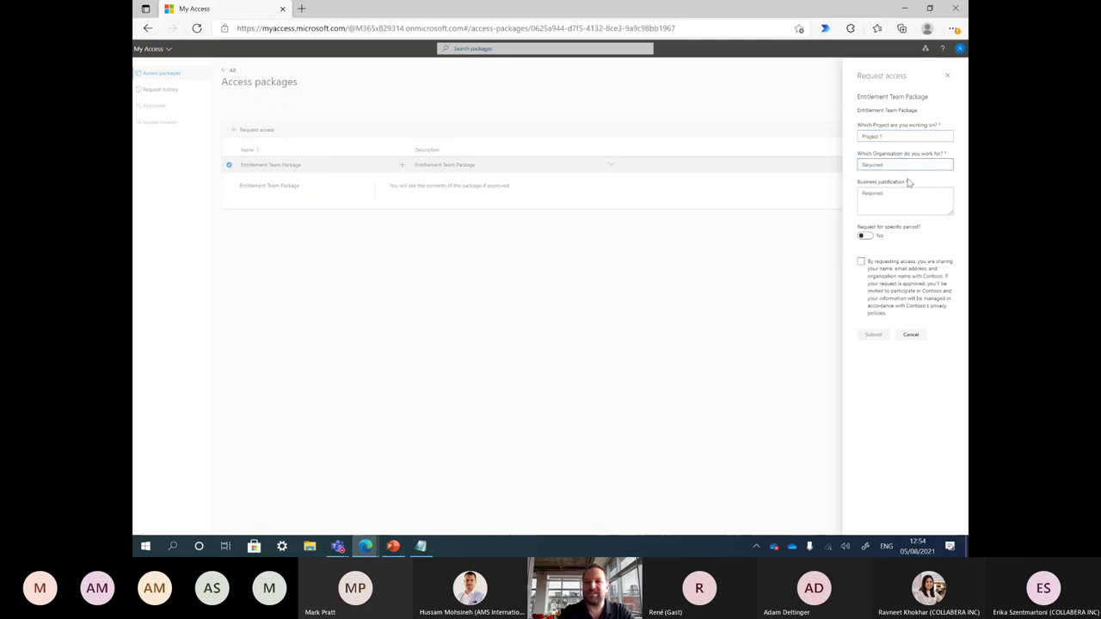
{"action": "type", "text": "Vudon"}
Enter the business justification "Current project: multi million dollar deal", accept the information-sharing consent, and submit the request.
{"action": "left_click", "coordinate": [892, 203]}
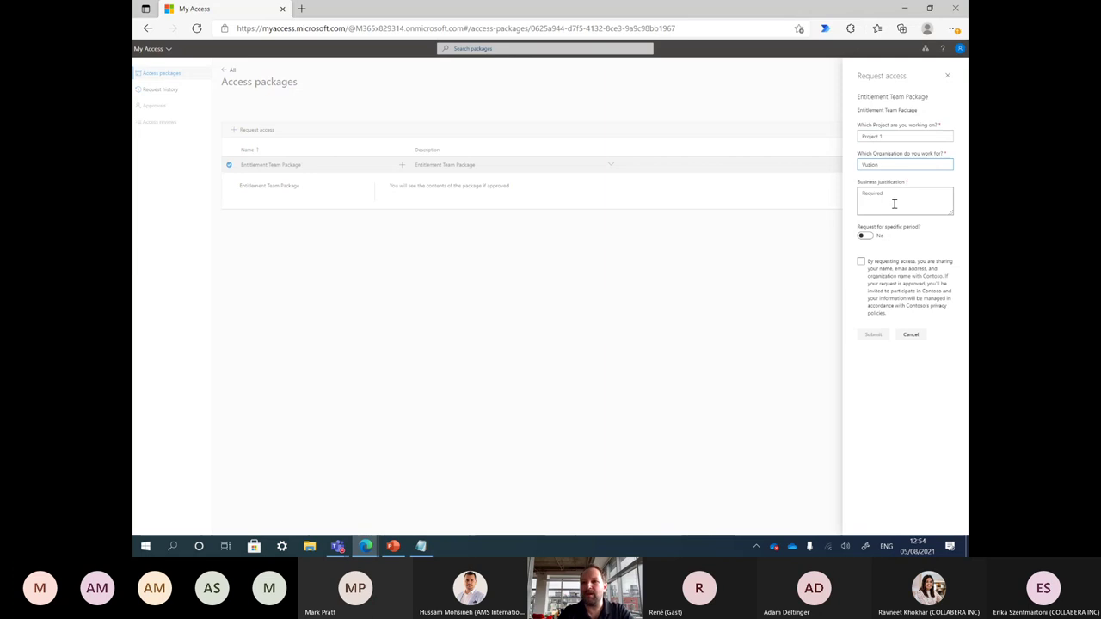
{"action": "type", "text": "C"}
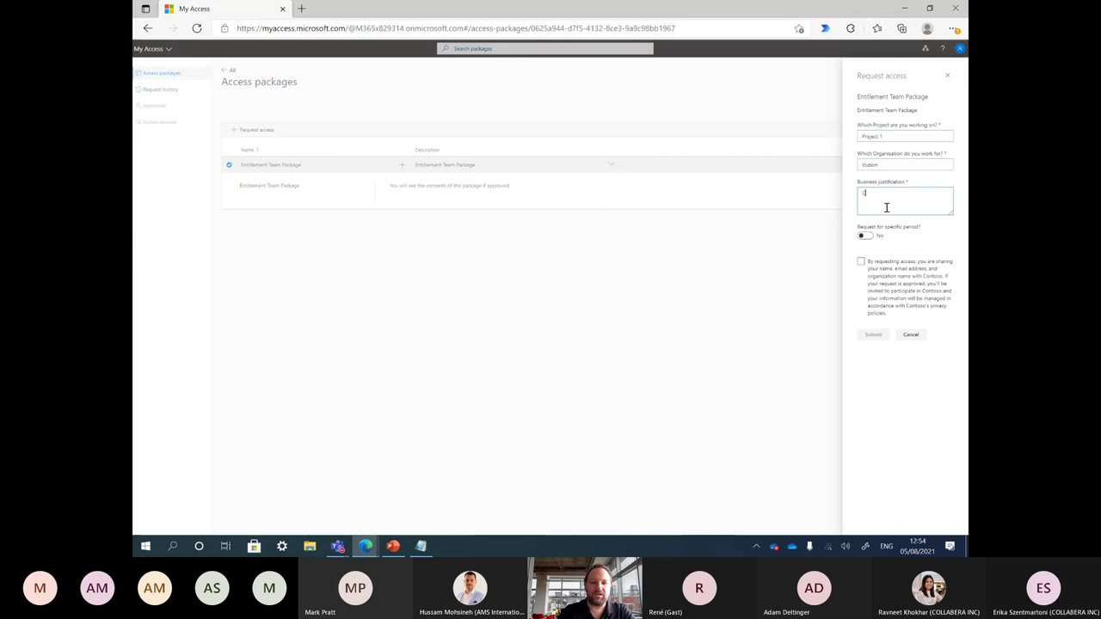
{"action": "type", "text": "urrent pro"}
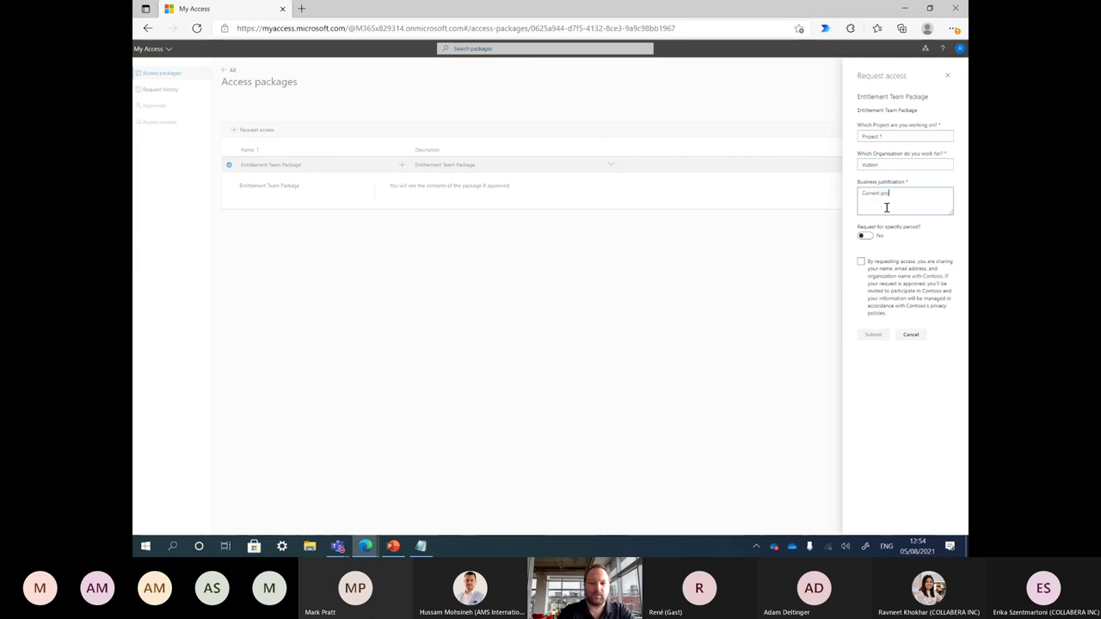
{"action": "type", "text": "ject: multi million"}
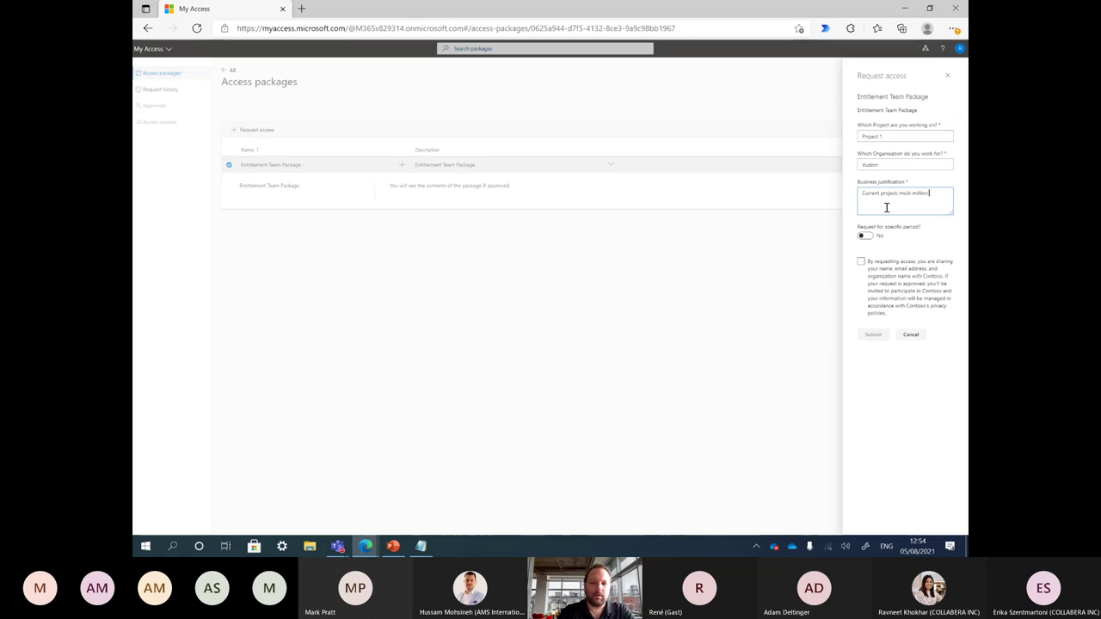
{"action": "type", "text": " do"}
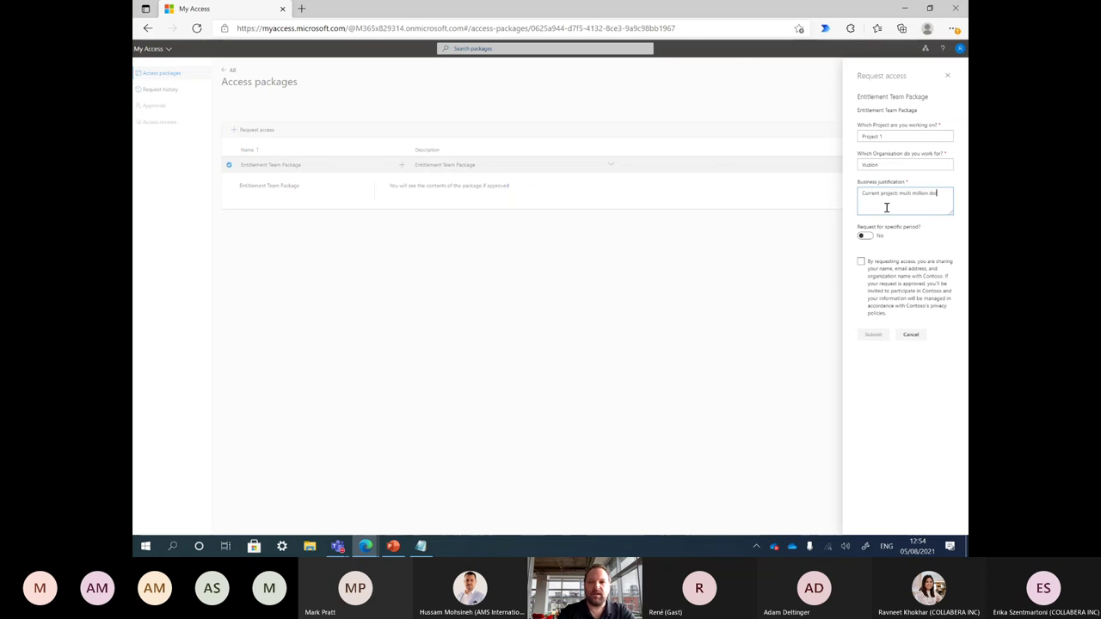
{"action": "type", "text": "llar deal"}
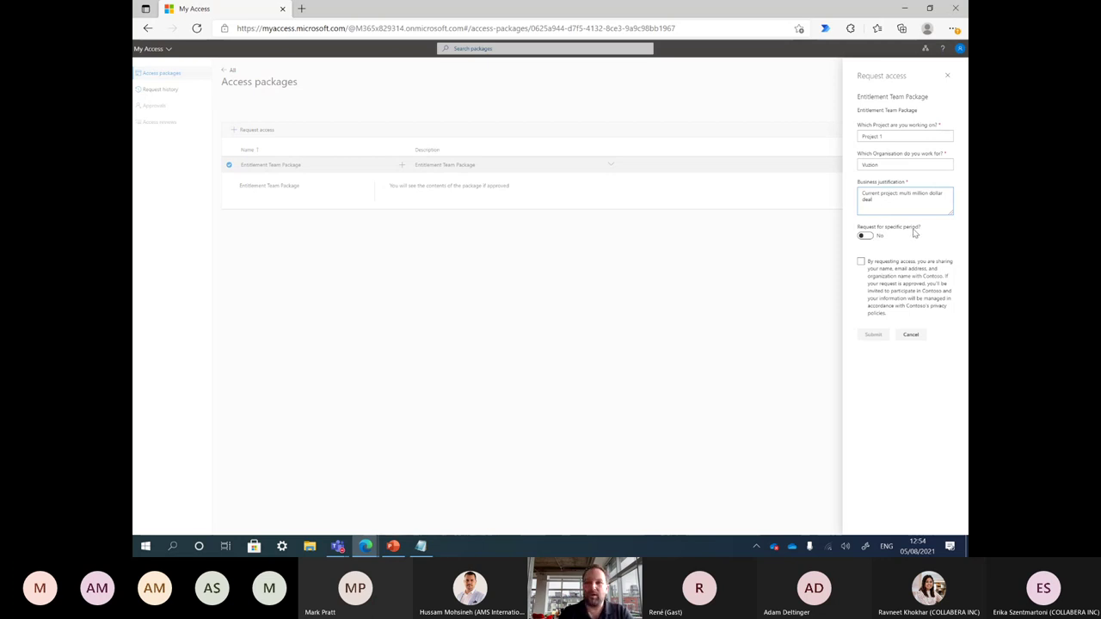
{"action": "left_click", "coordinate": [861, 262]}
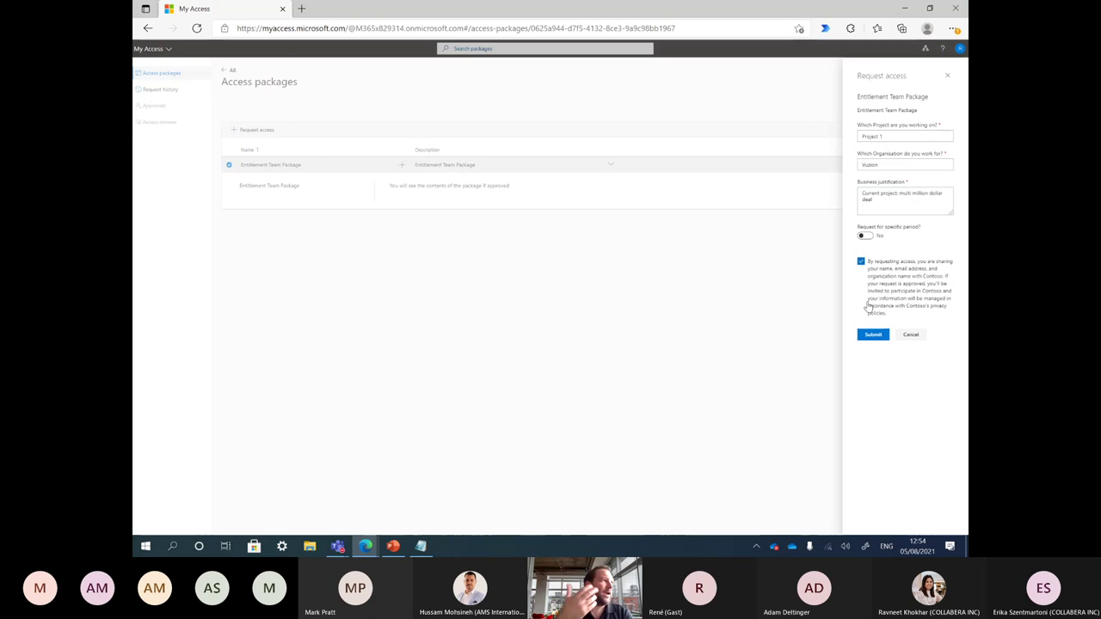
{"action": "left_click", "coordinate": [869, 337]}
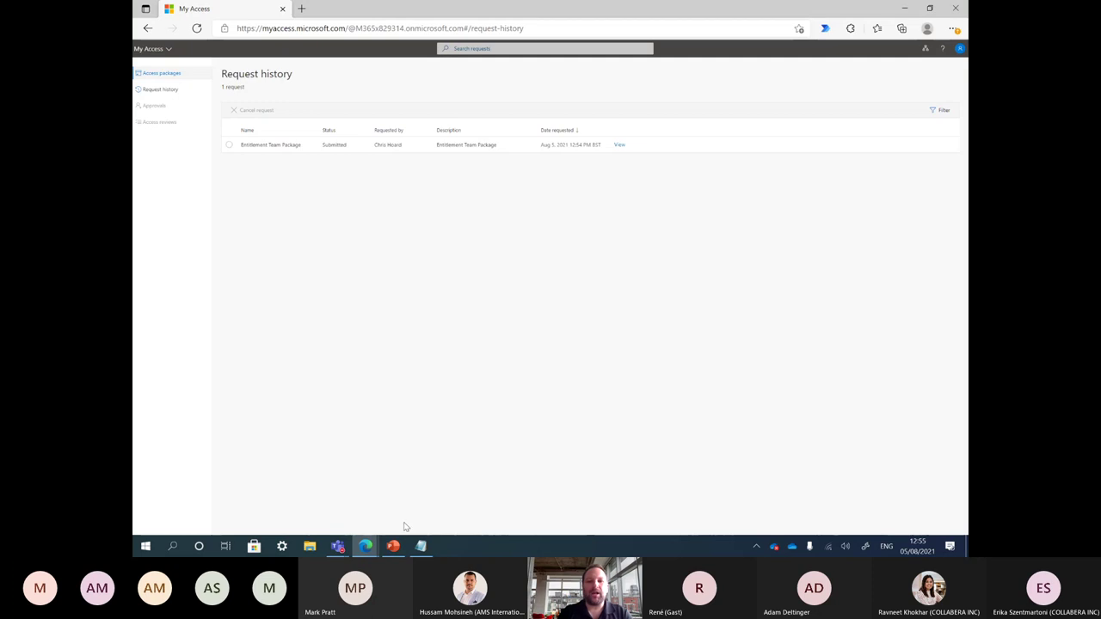
View the Entitlement slides in PowerPoint and check the administrator account's guest organizations in the My Access portal.
{"action": "left_click", "coordinate": [395, 547]}
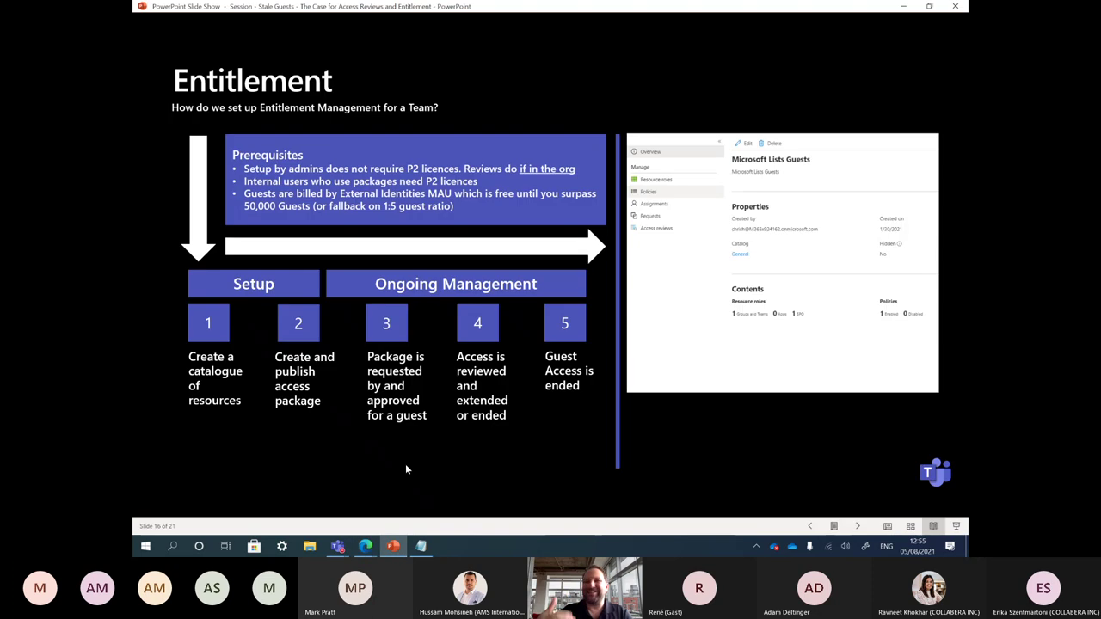
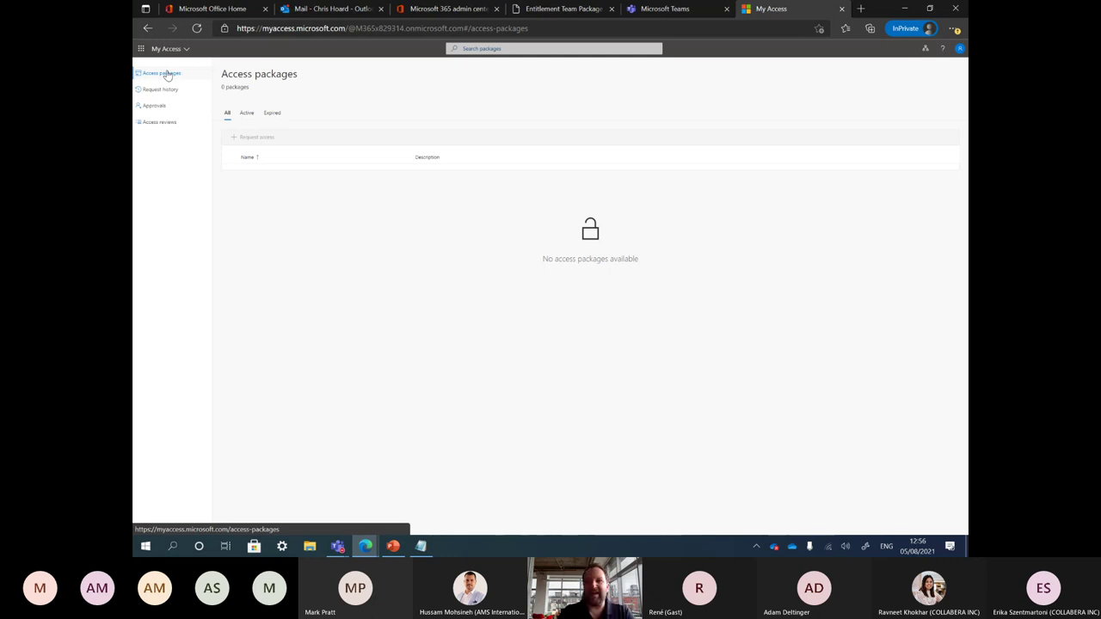
{"action": "left_click", "coordinate": [926, 50]}
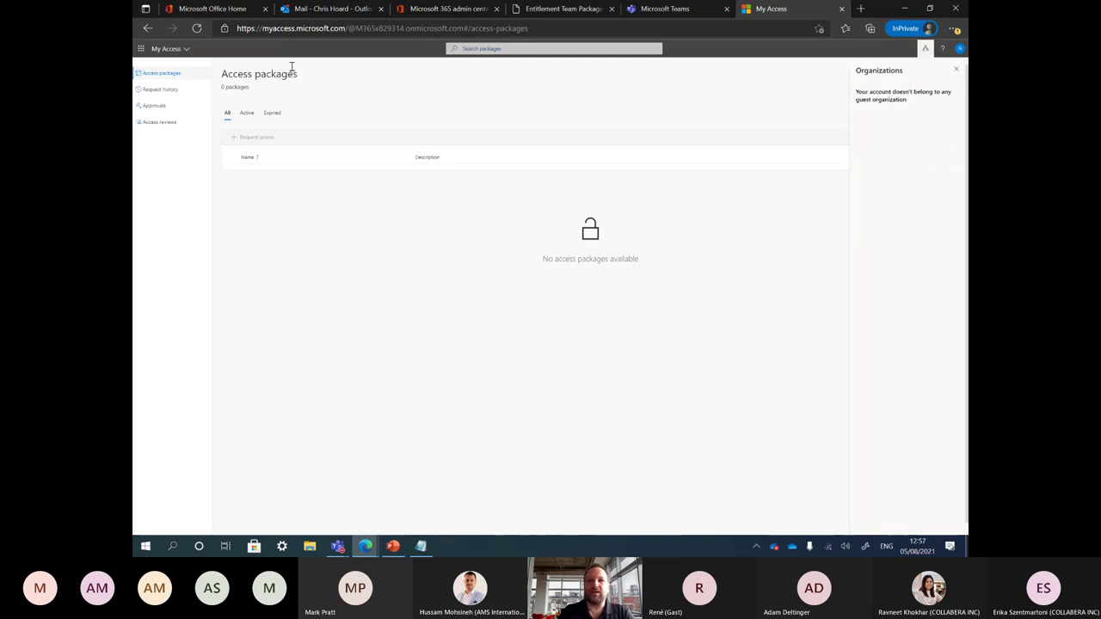
{"action": "left_click", "coordinate": [956, 70]}
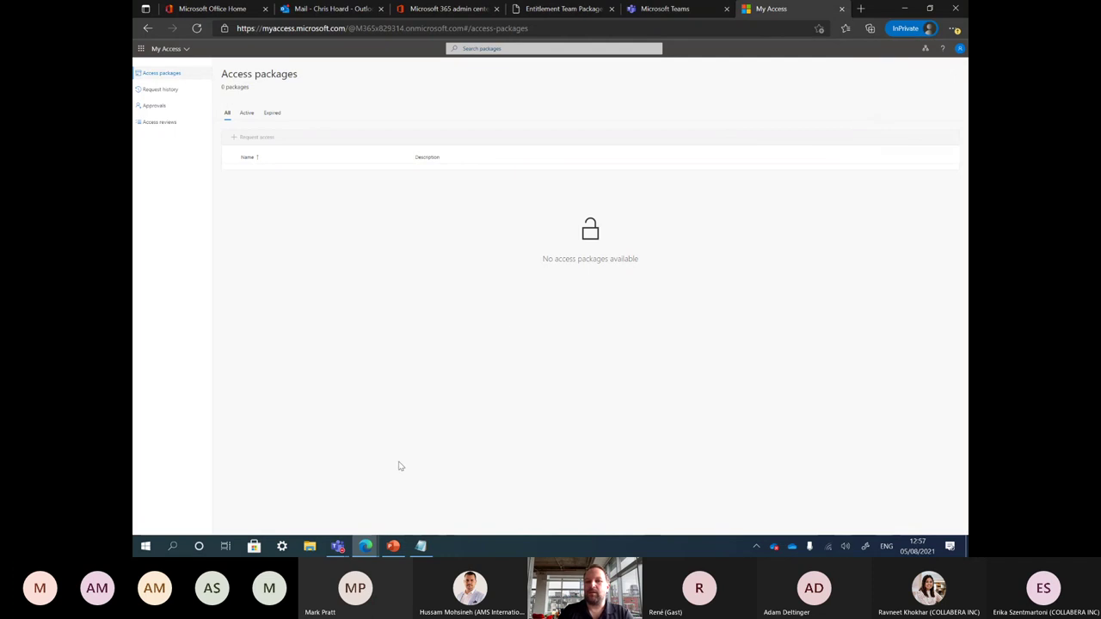
{"action": "left_click", "coordinate": [392, 547]}
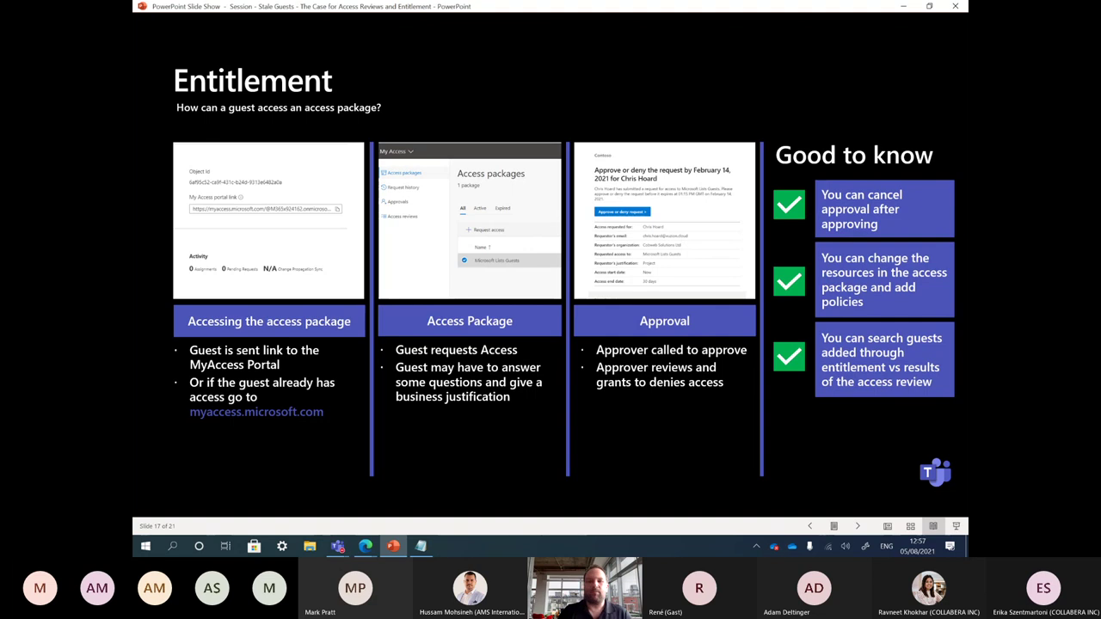
Open the "Action required: Approve or deny request" e-mail in Outlook and review the requestor's email, requested package, justification and access end date.
{"action": "left_click", "coordinate": [366, 546]}
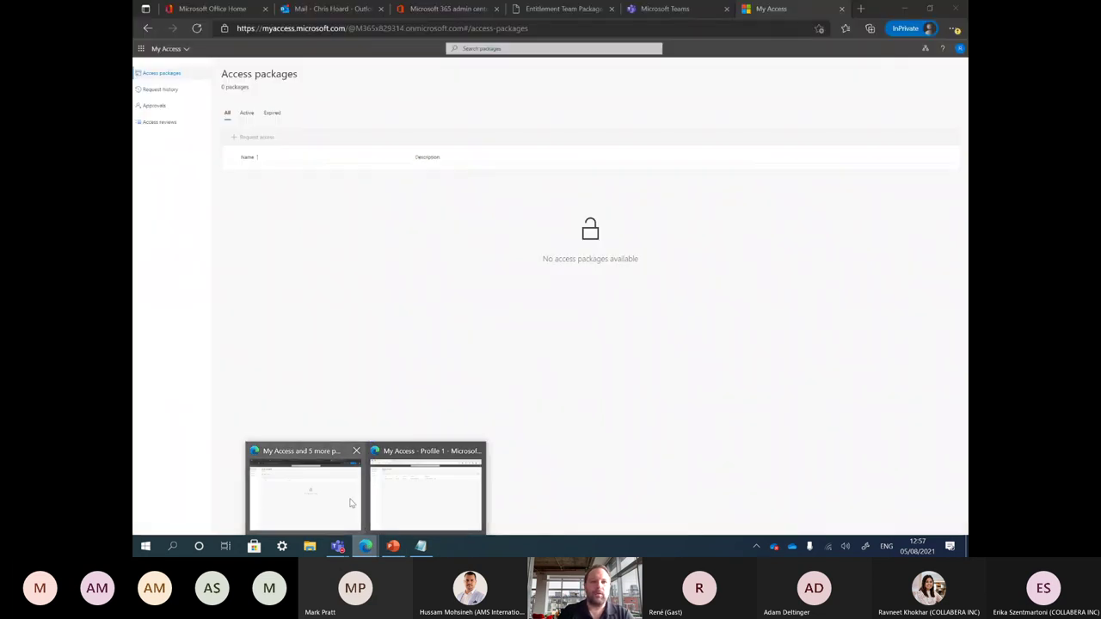
{"action": "left_click", "coordinate": [348, 501]}
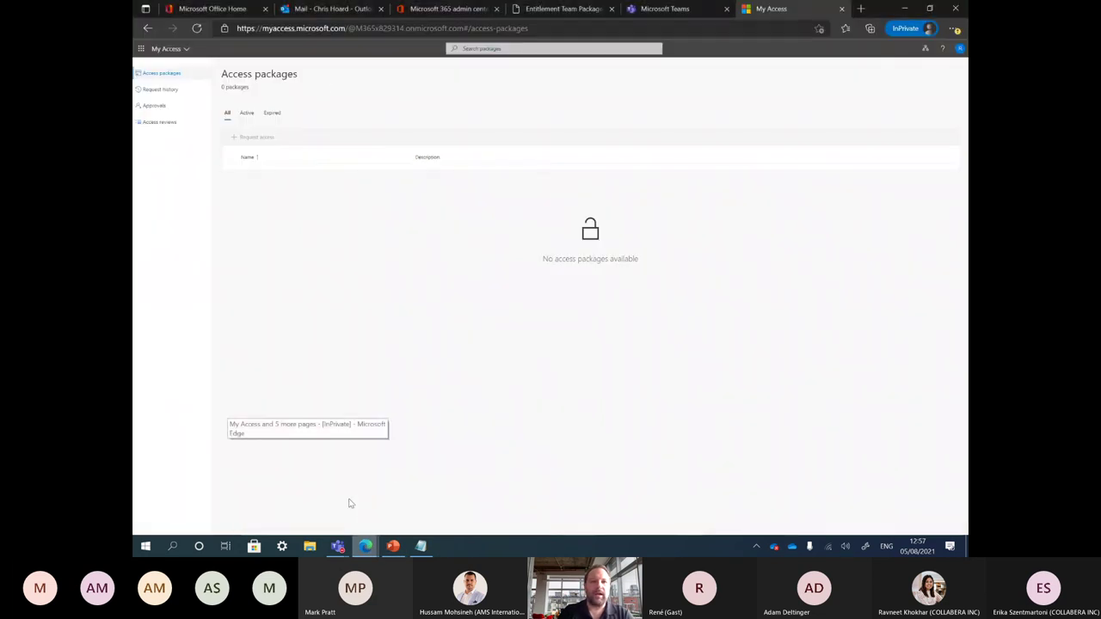
{"action": "left_click", "coordinate": [324, 11]}
{"action": "left_click", "coordinate": [288, 148]}
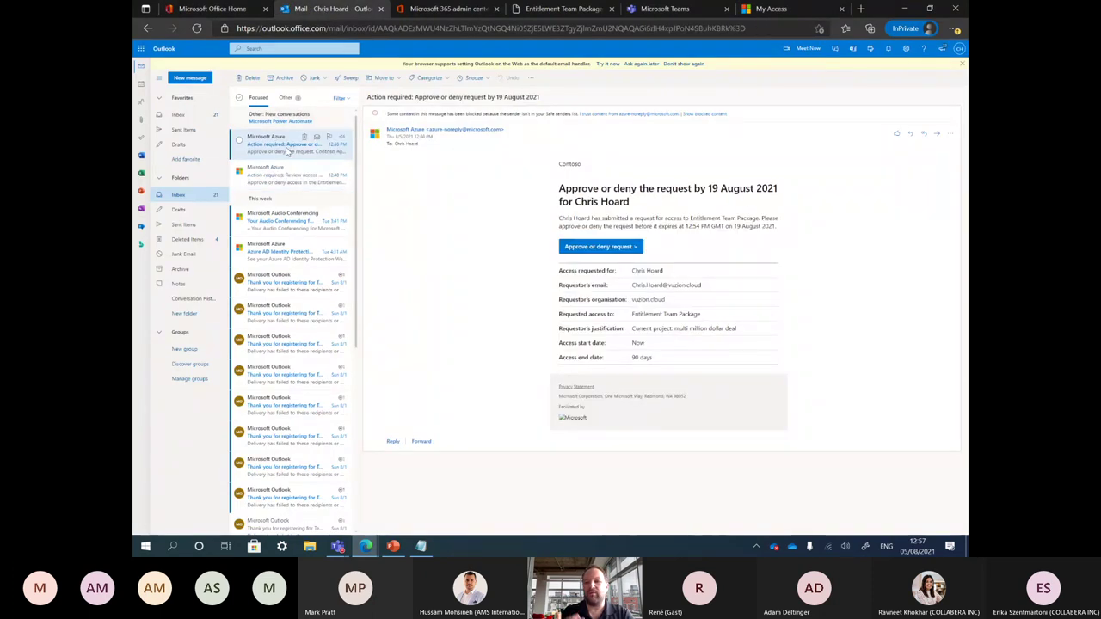
{"action": "left_click_drag", "start_coordinate": [716, 286], "coordinate": [611, 290]}
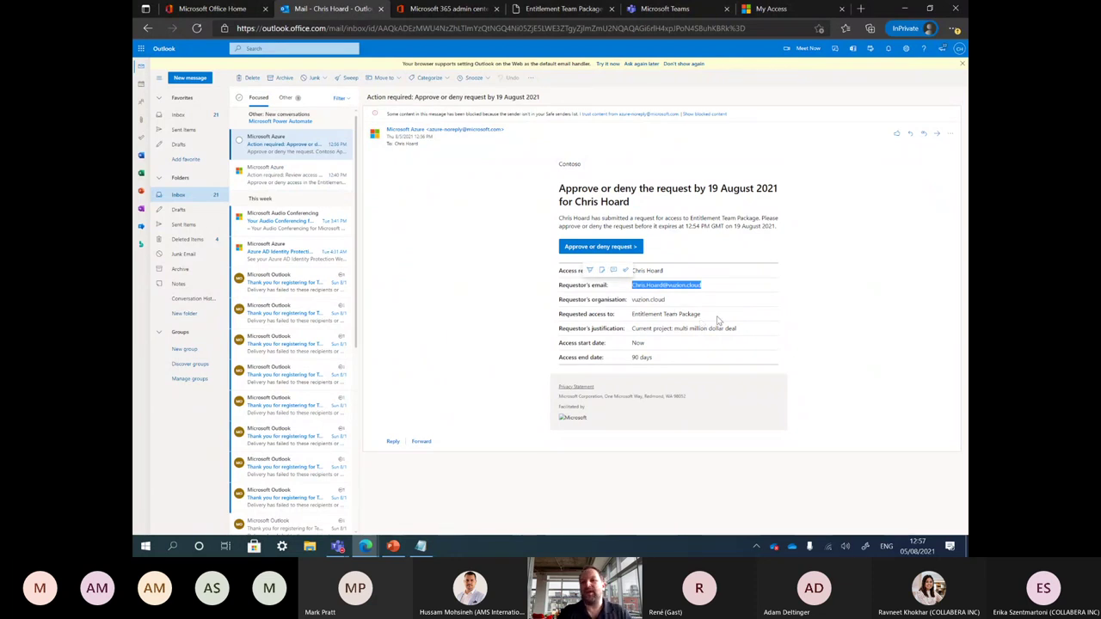
{"action": "left_click_drag", "start_coordinate": [710, 315], "coordinate": [631, 315]}
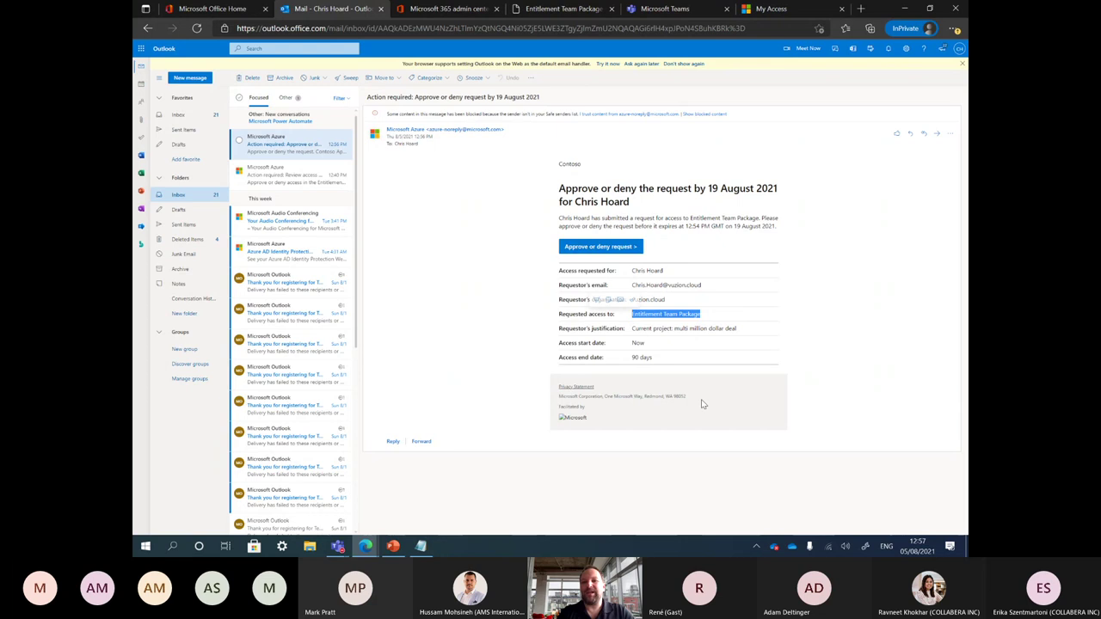
{"action": "left_click_drag", "start_coordinate": [742, 330], "coordinate": [622, 328]}
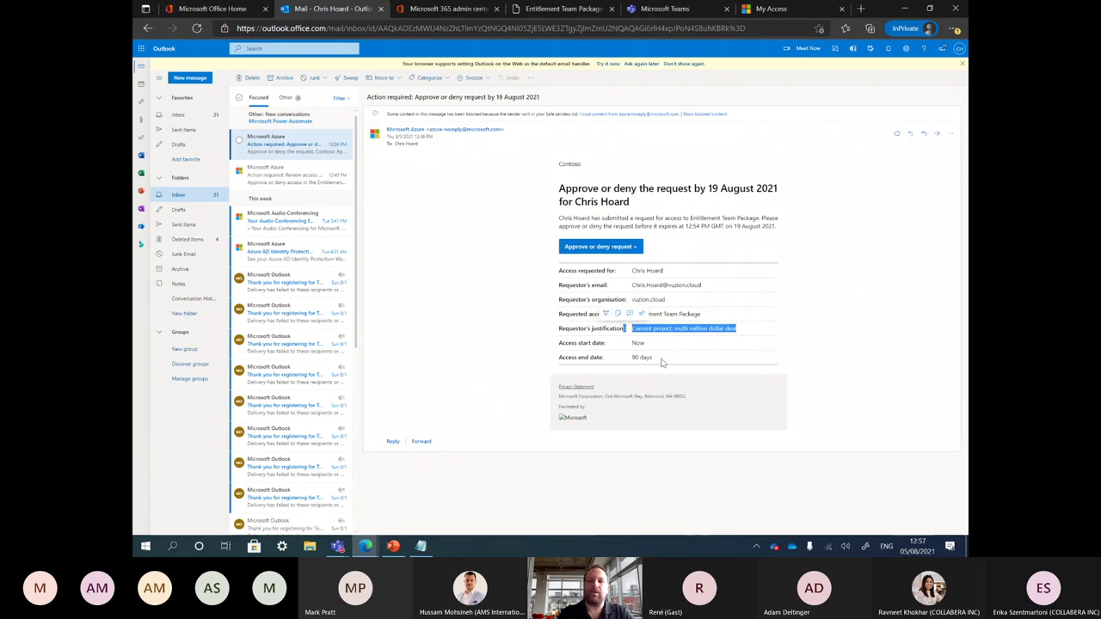
{"action": "left_click_drag", "start_coordinate": [657, 358], "coordinate": [608, 359]}
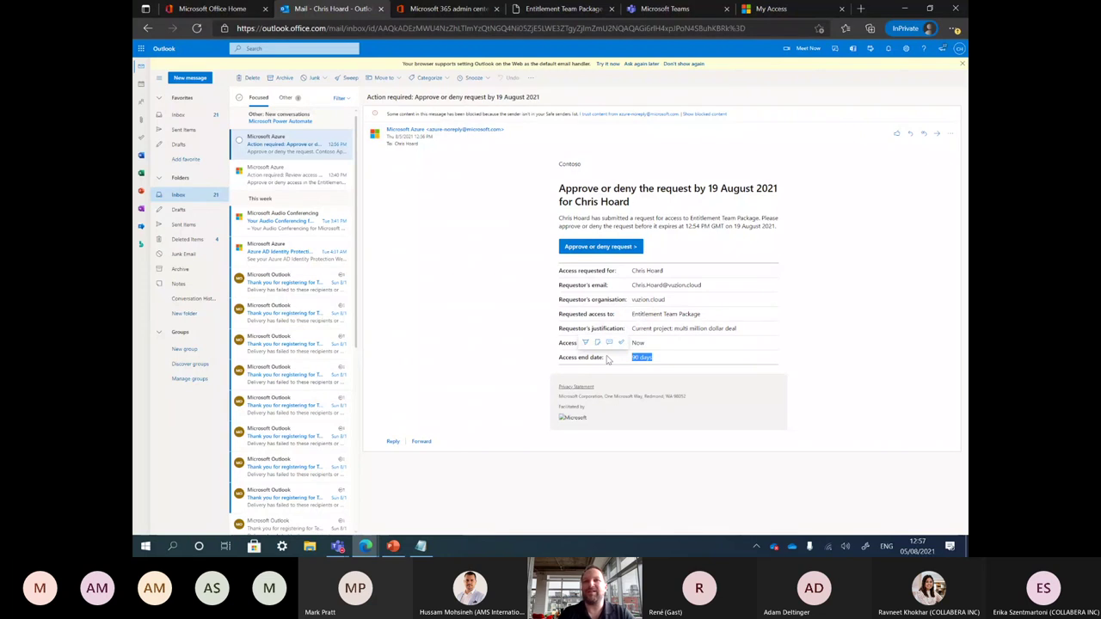
View the details and available actions of the pending request for Entitlement Team Package in the Azure Active Directory admin center.
{"action": "left_click", "coordinate": [555, 8]}
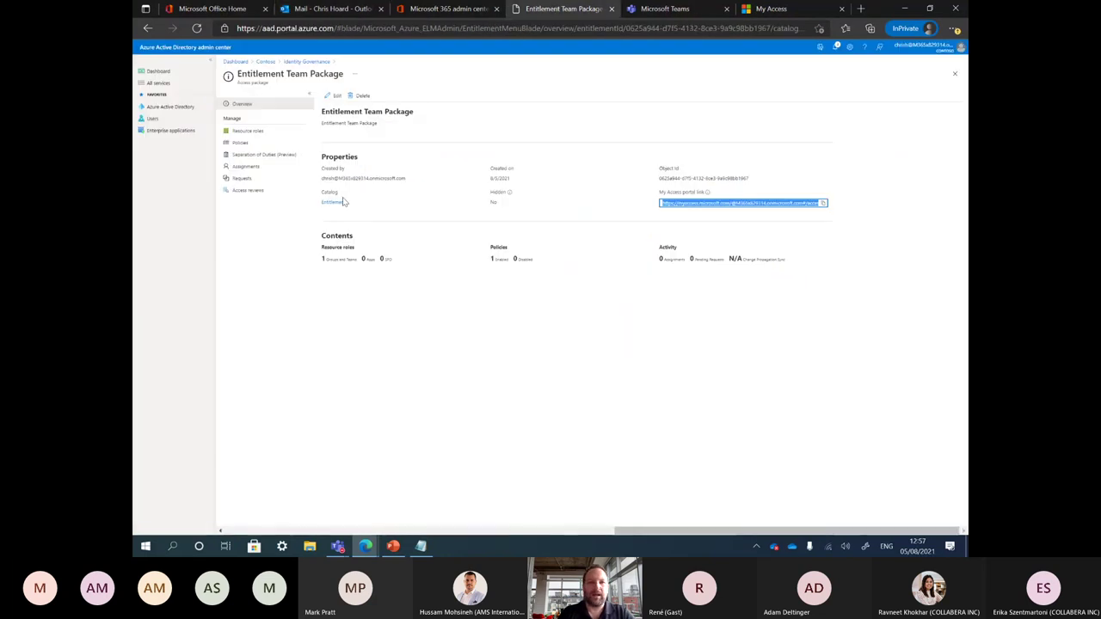
{"action": "left_click", "coordinate": [246, 179]}
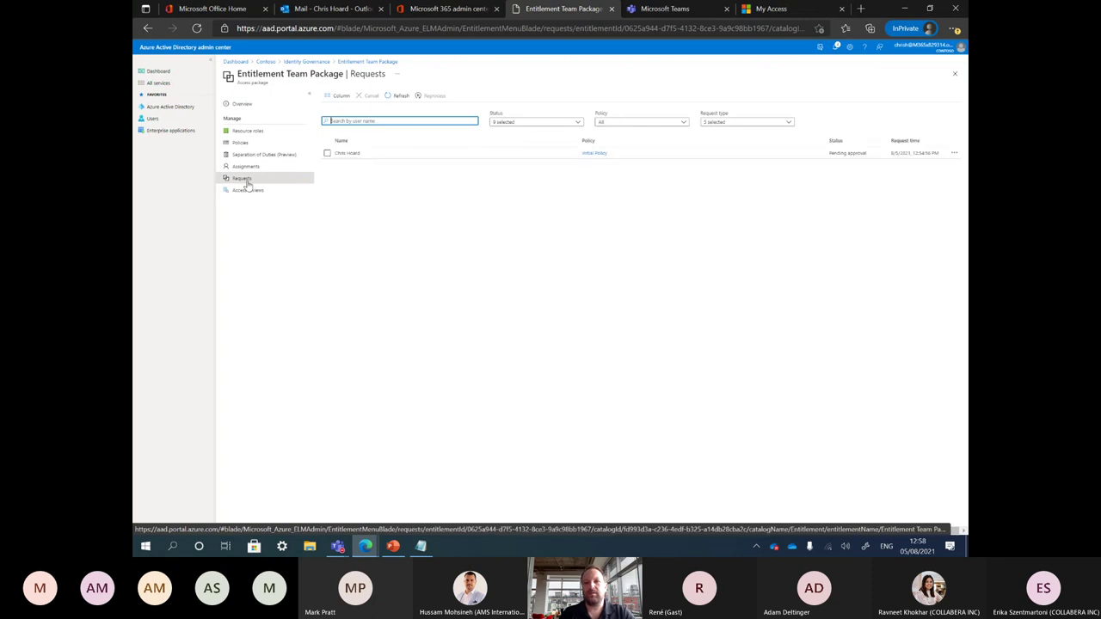
{"action": "left_click", "coordinate": [344, 159]}
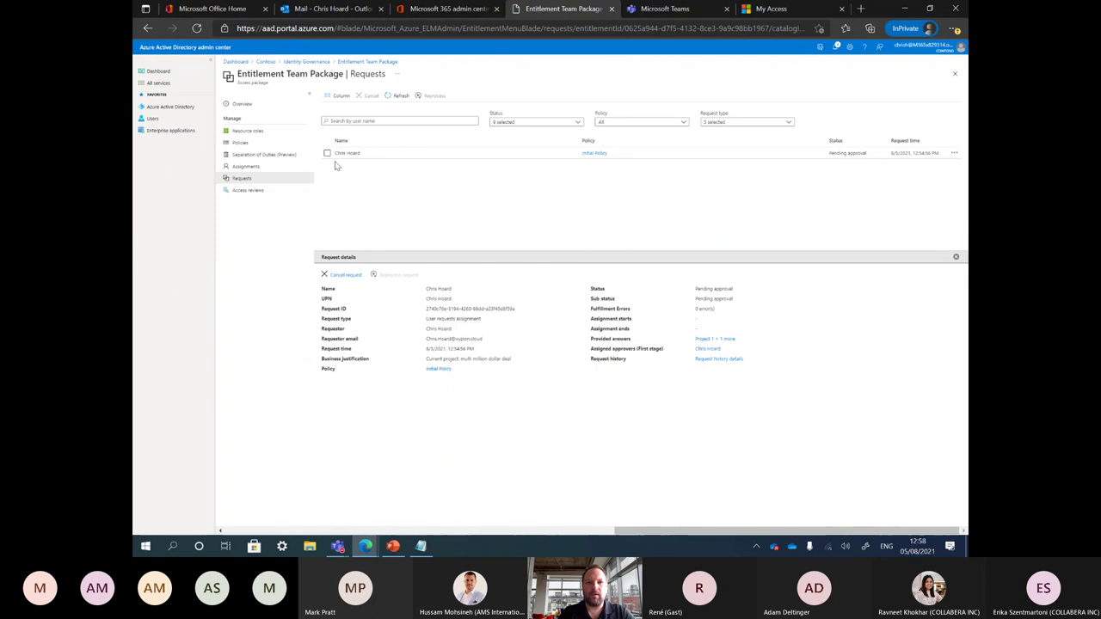
{"action": "left_click", "coordinate": [954, 152]}
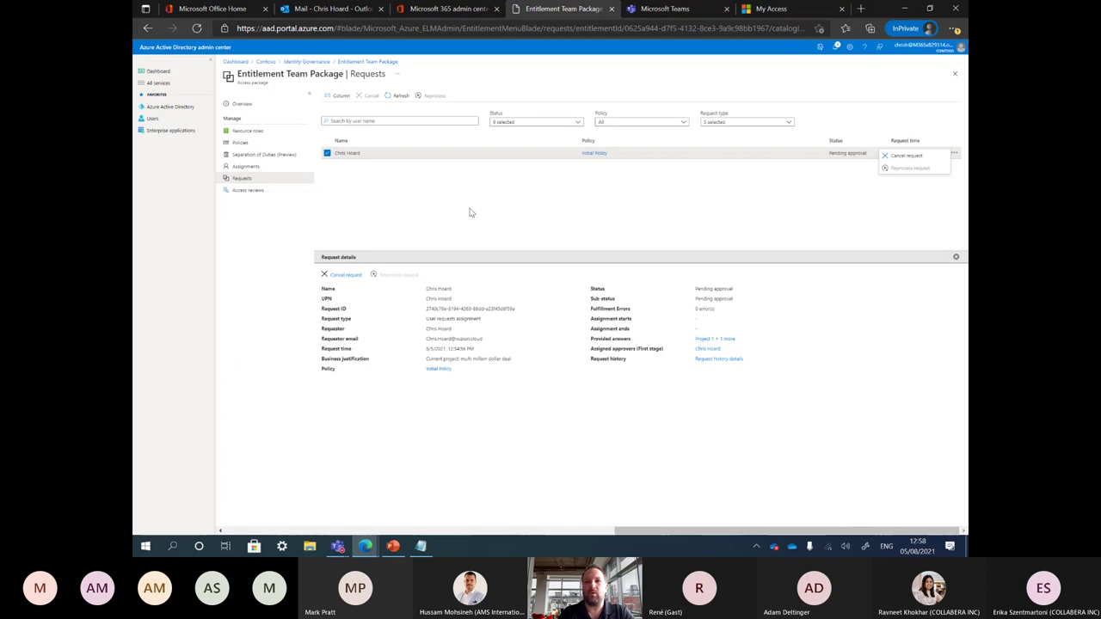
Open the approval form for the pending Entitlement Team Package request in the My Access portal, then close it without deciding.
{"action": "left_click", "coordinate": [770, 8]}
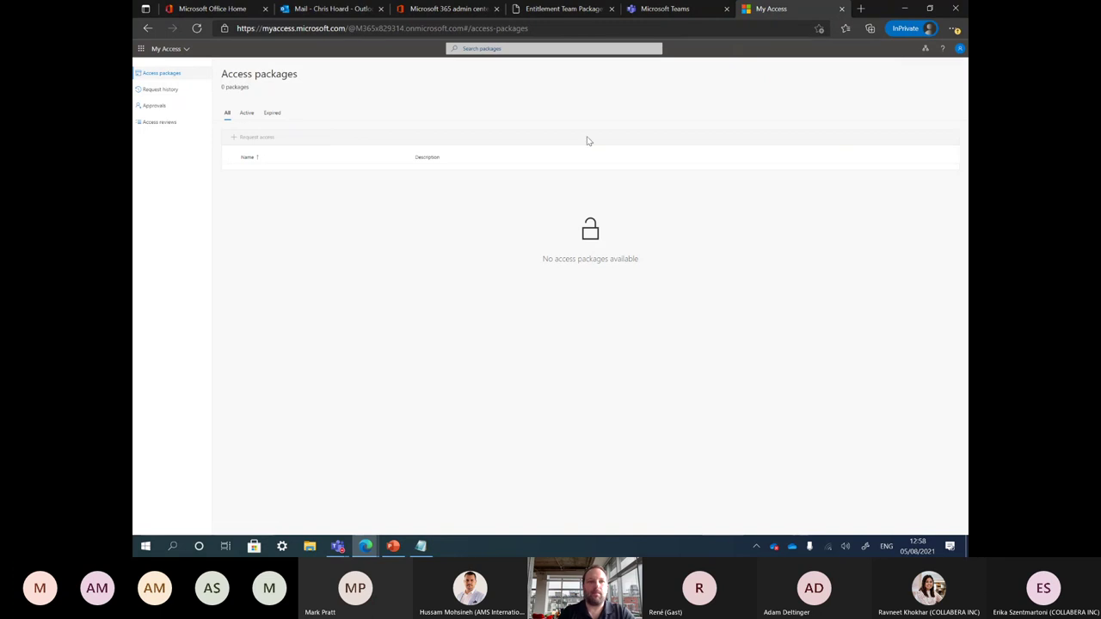
{"action": "left_click", "coordinate": [174, 107]}
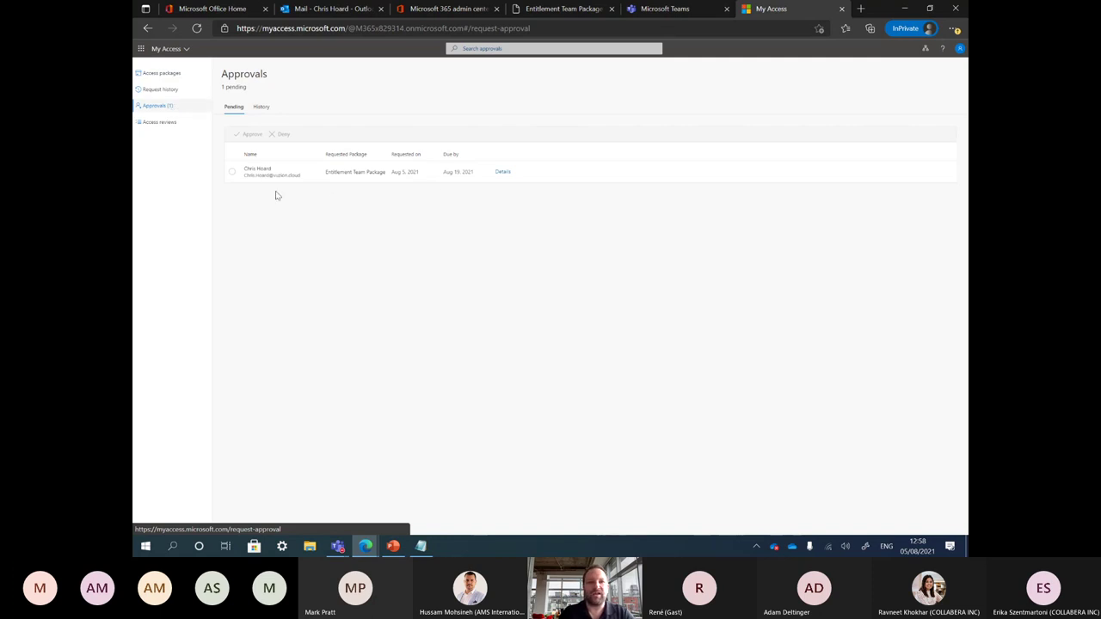
{"action": "left_click", "coordinate": [233, 173]}
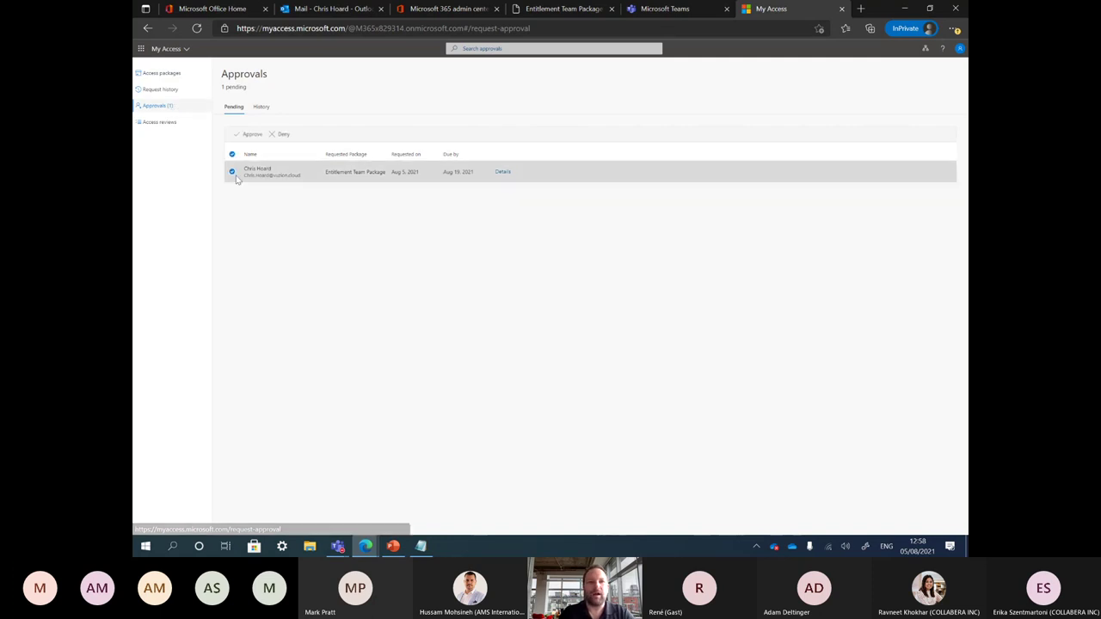
{"action": "left_click", "coordinate": [252, 136]}
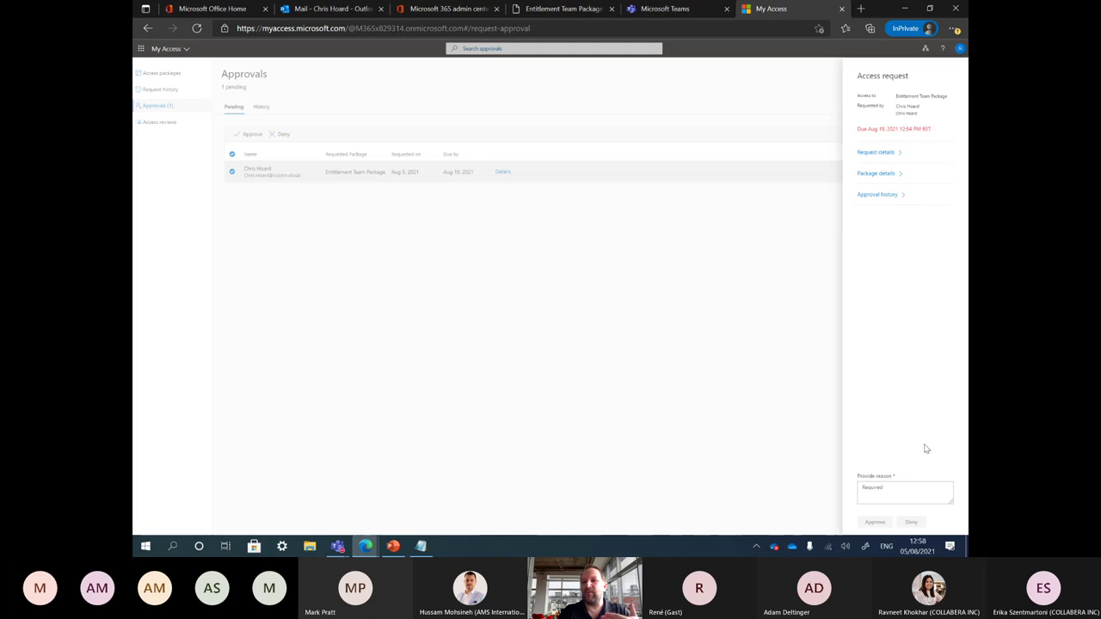
{"action": "left_click", "coordinate": [752, 352]}
Check the guest's request history in My Access and the assignments of Entitlement Team Package in the Azure Active Directory admin center.
{"action": "left_click", "coordinate": [393, 546]}
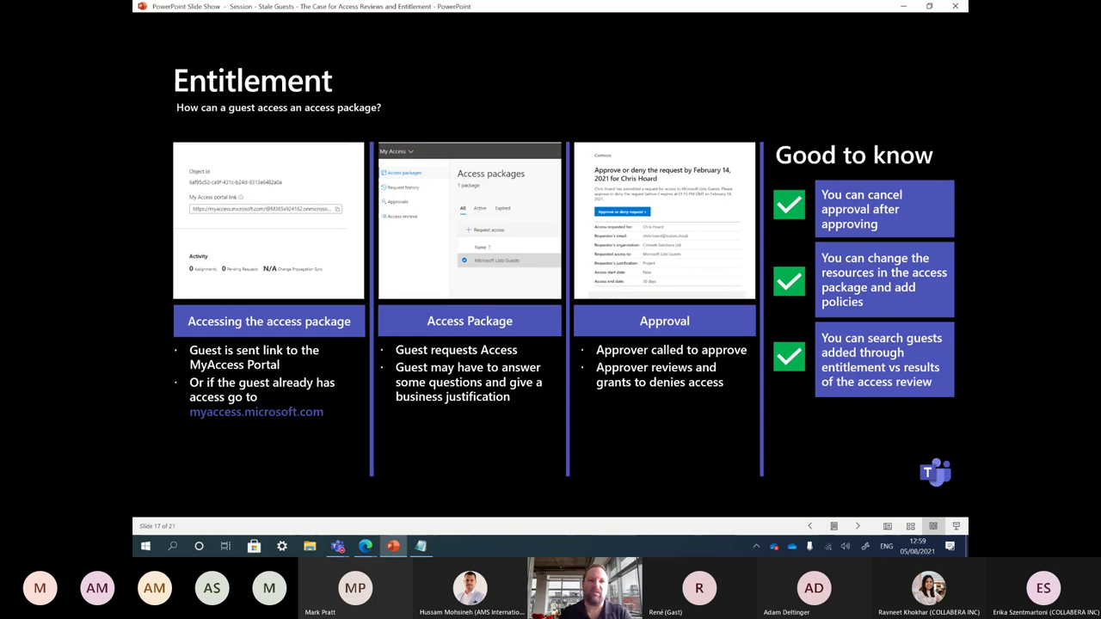
{"action": "mouse_move", "coordinate": [365, 546]}
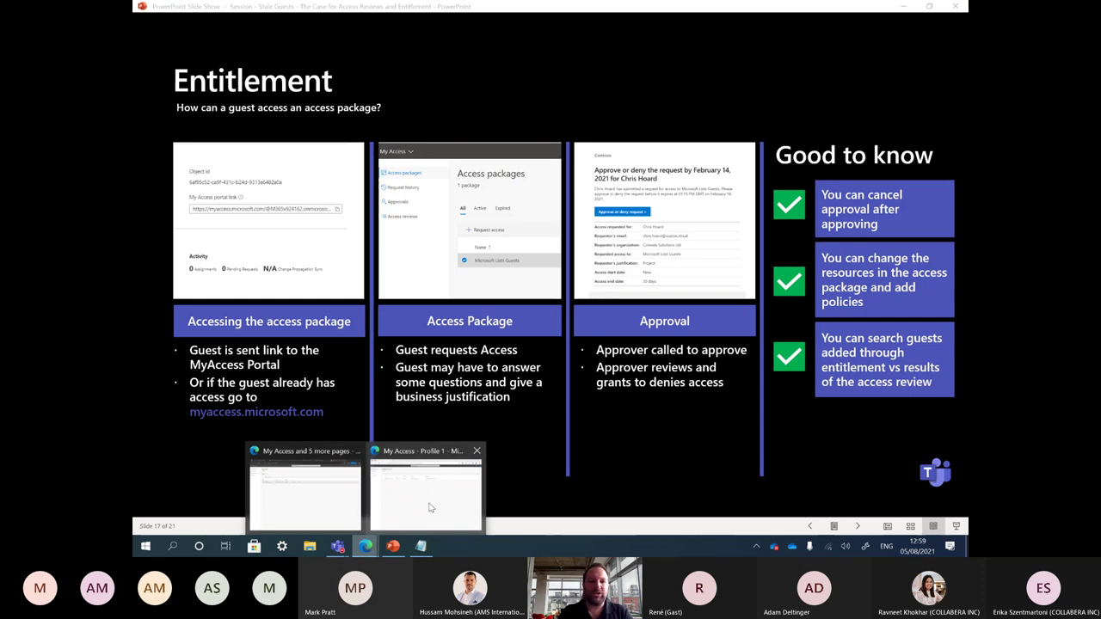
{"action": "left_click", "coordinate": [426, 498]}
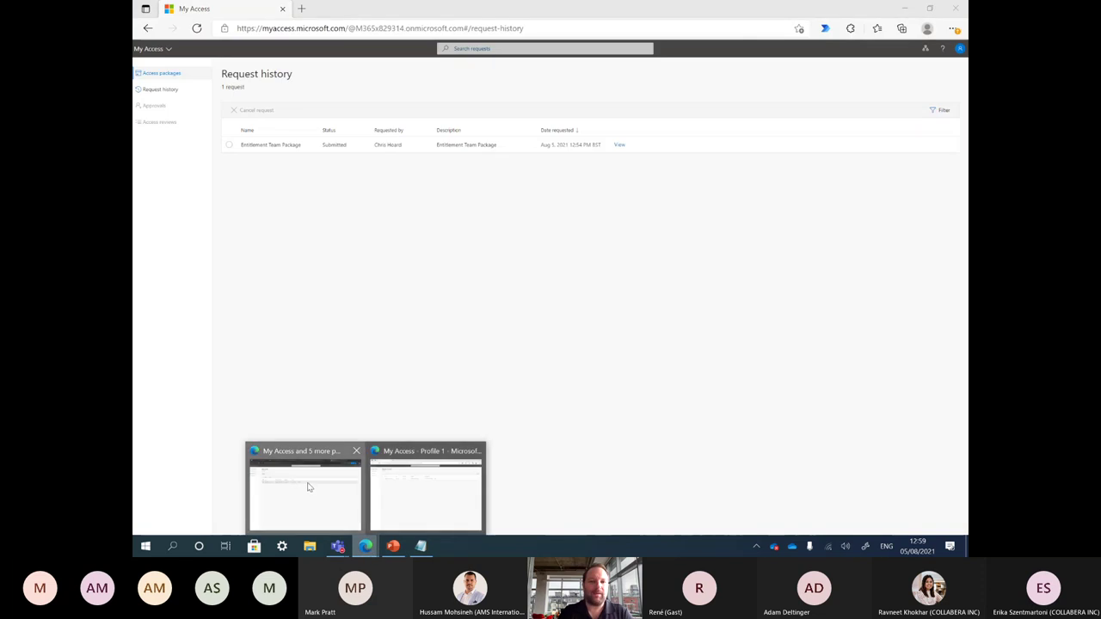
{"action": "left_click", "coordinate": [307, 486]}
{"action": "left_click", "coordinate": [561, 9]}
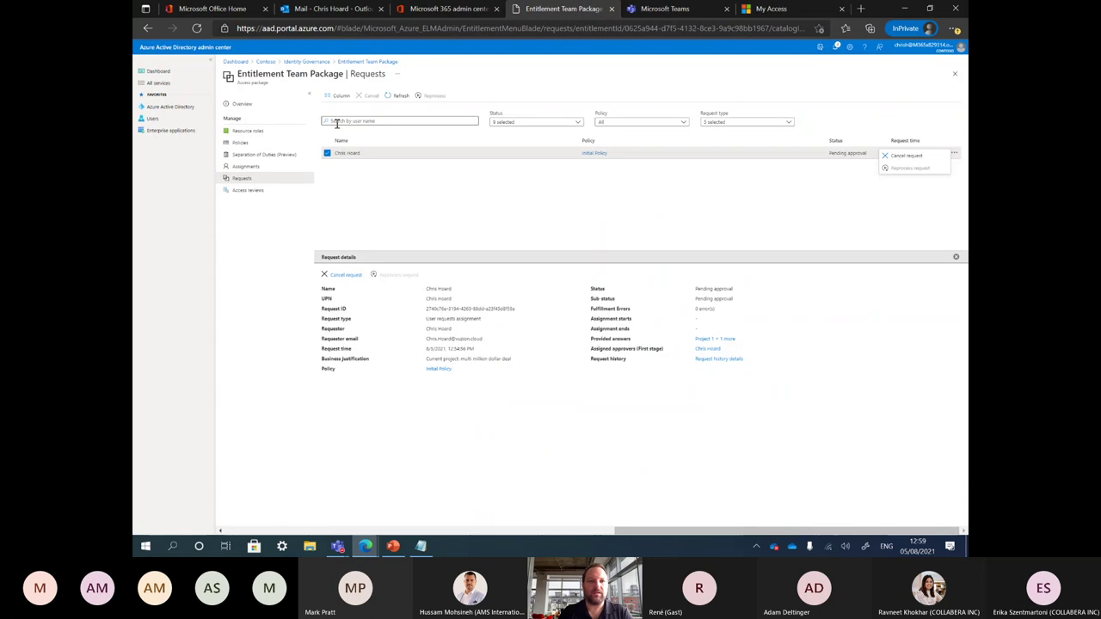
{"action": "left_click", "coordinate": [267, 168]}
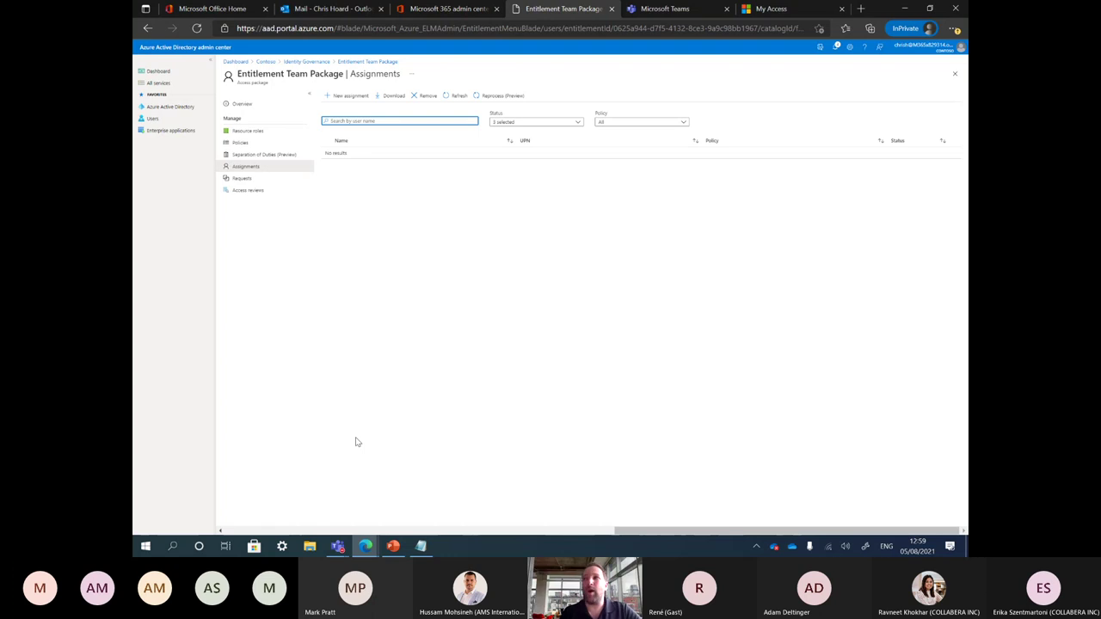
Return to the PowerPoint slide show and advance from the Entitlement slide to the Sum Up slide.
{"action": "left_click", "coordinate": [393, 546]}
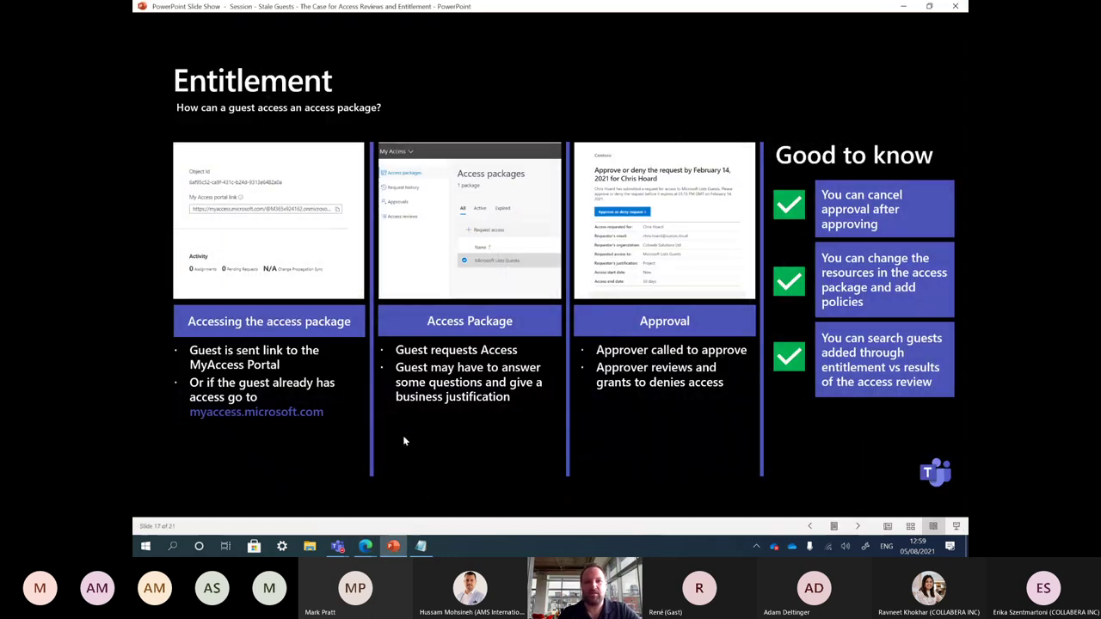
{"action": "left_click", "coordinate": [402, 435]}
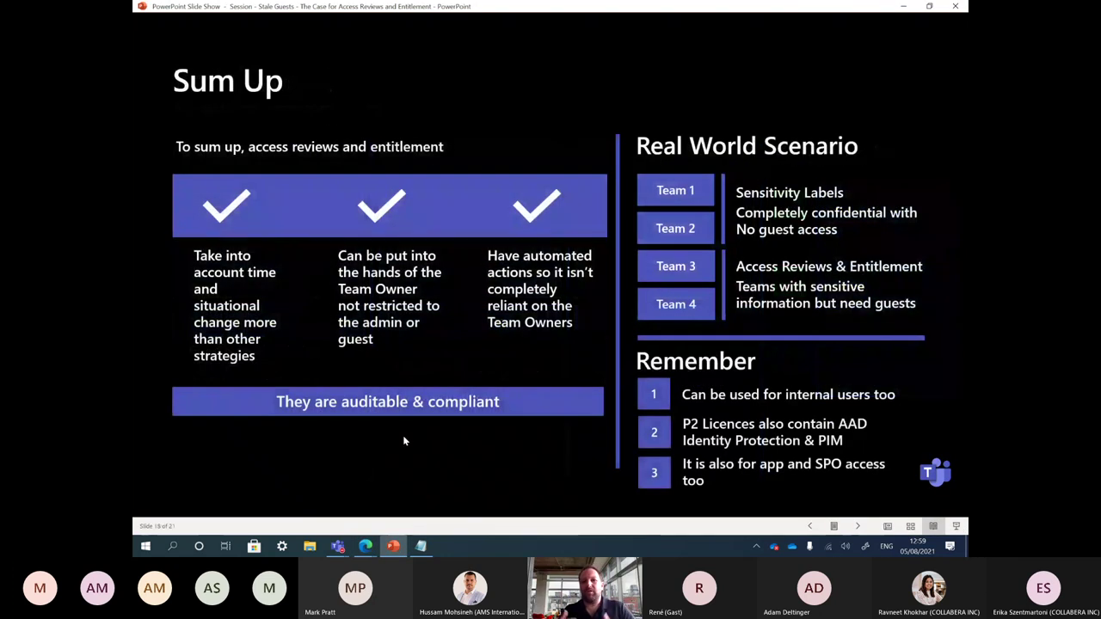